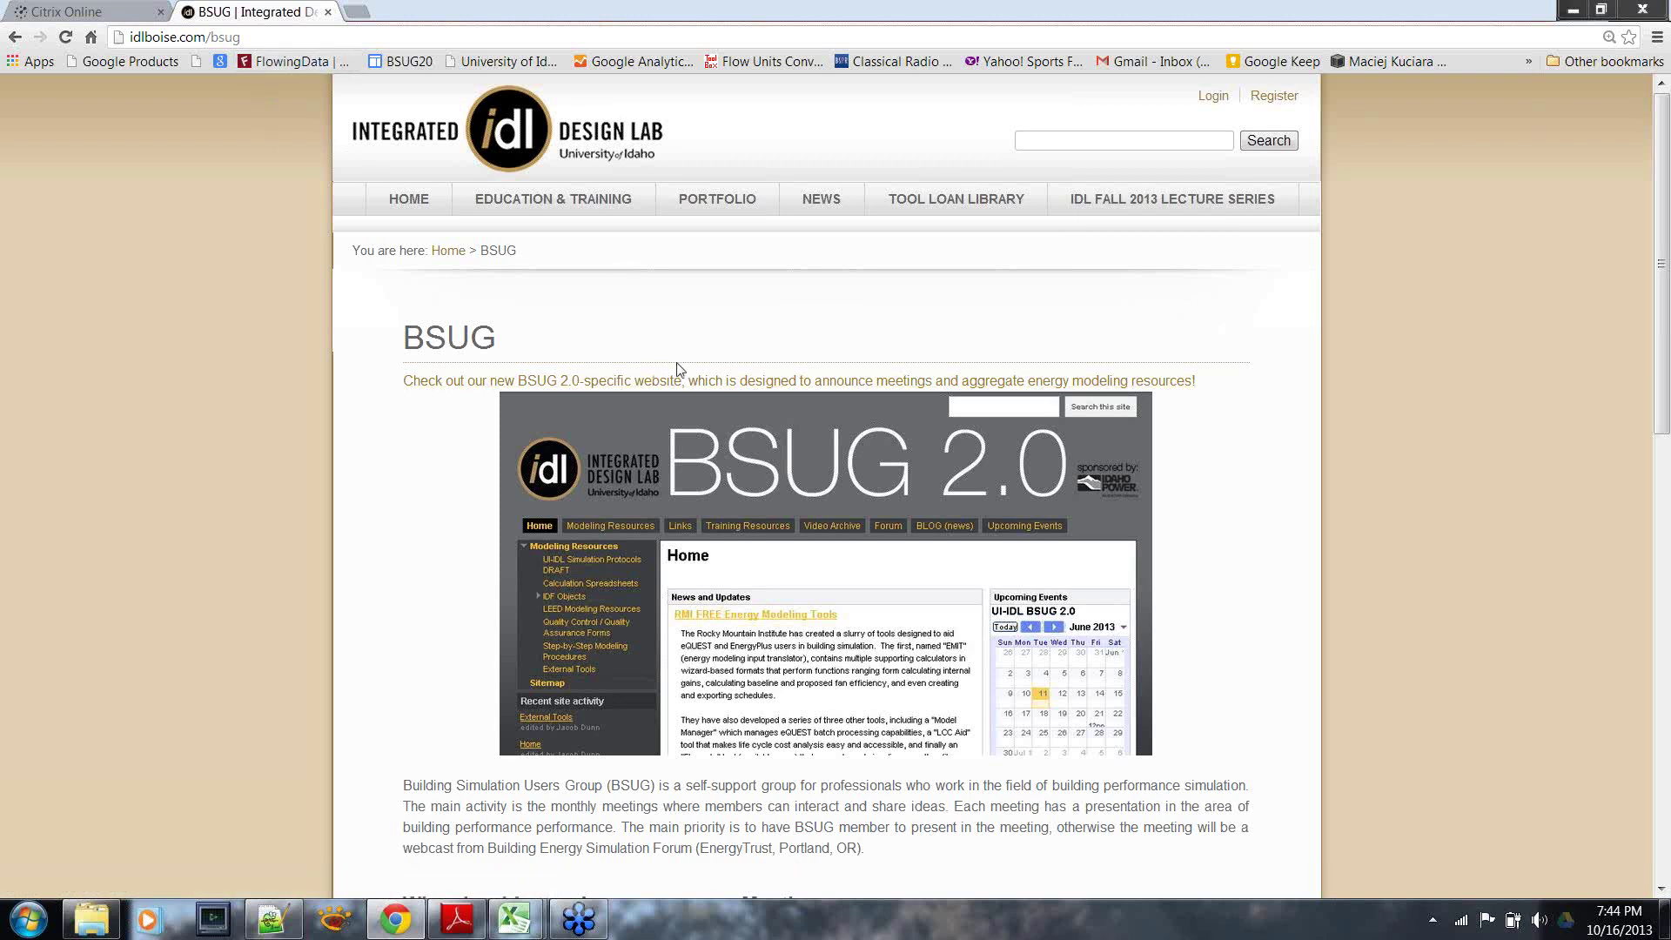
Open the BSUG 2.0 website and go to the UIIDL_HVAC Template Generator page under IDF Objects.
click(800, 383)
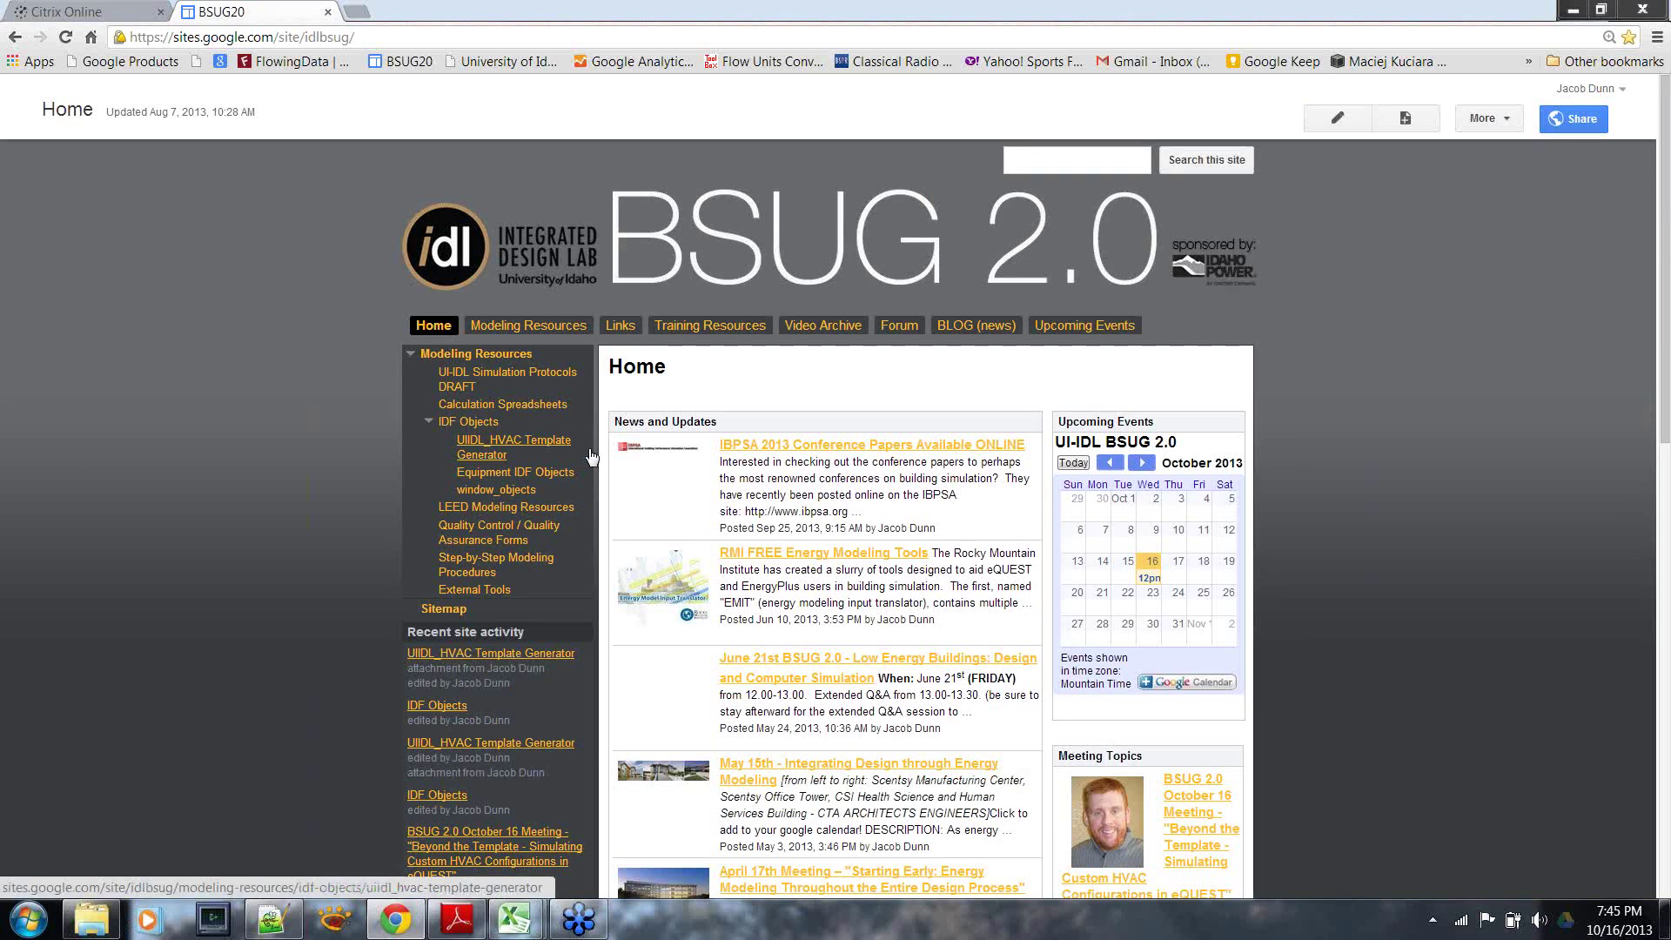
mouse_move(558, 332)
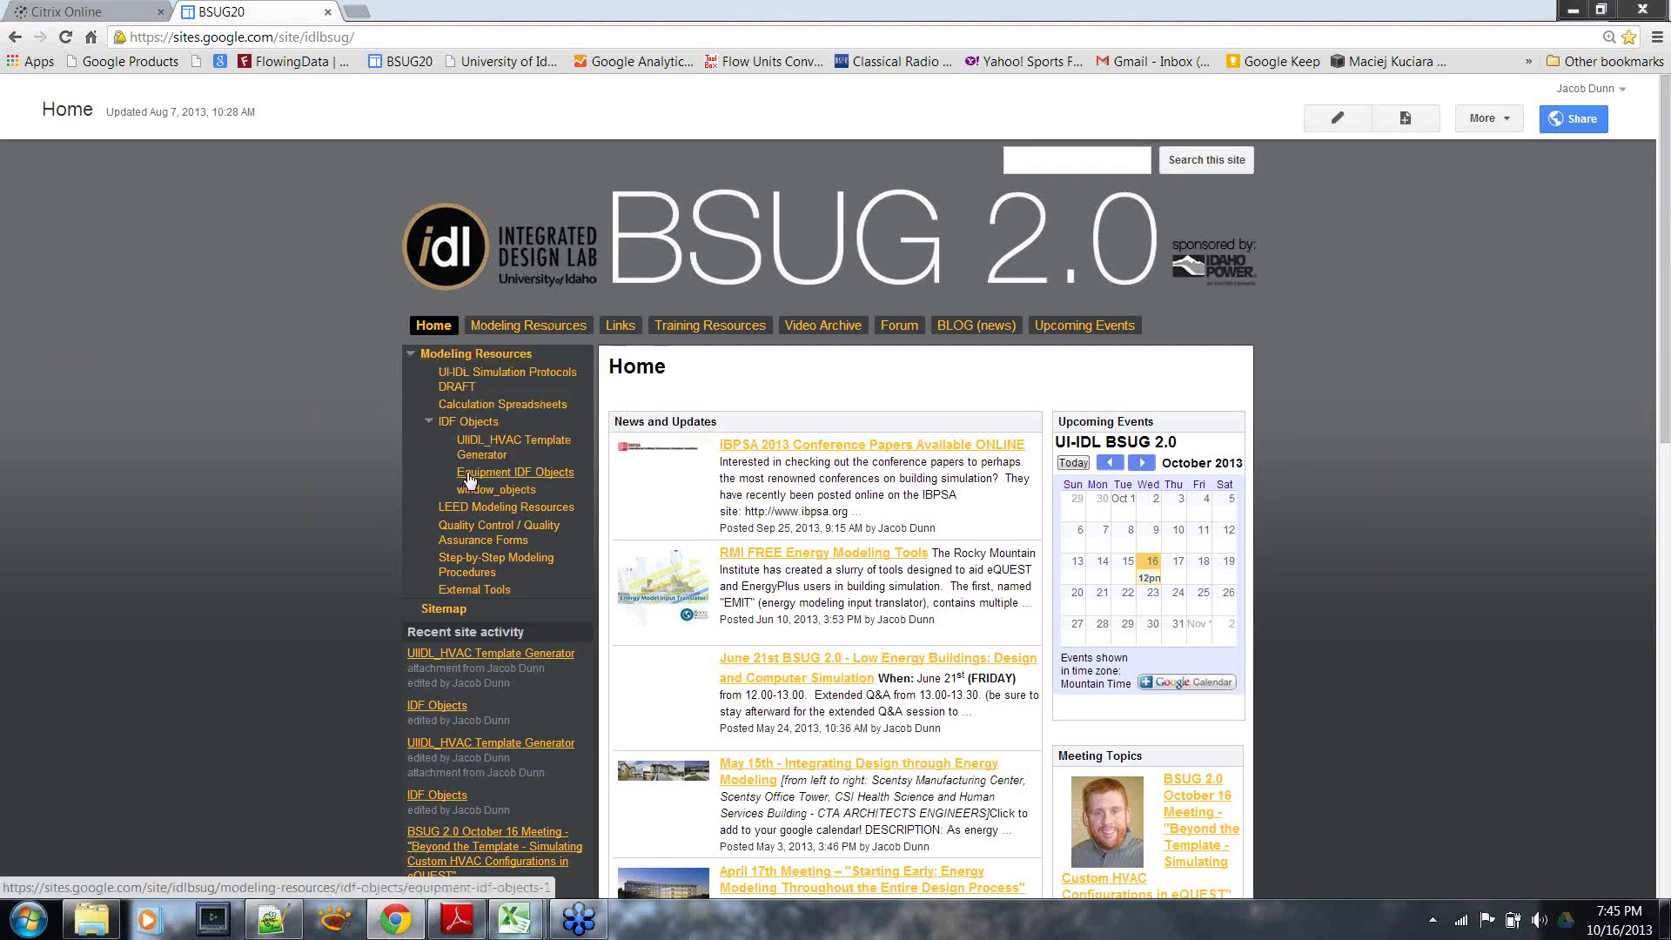
click(428, 421)
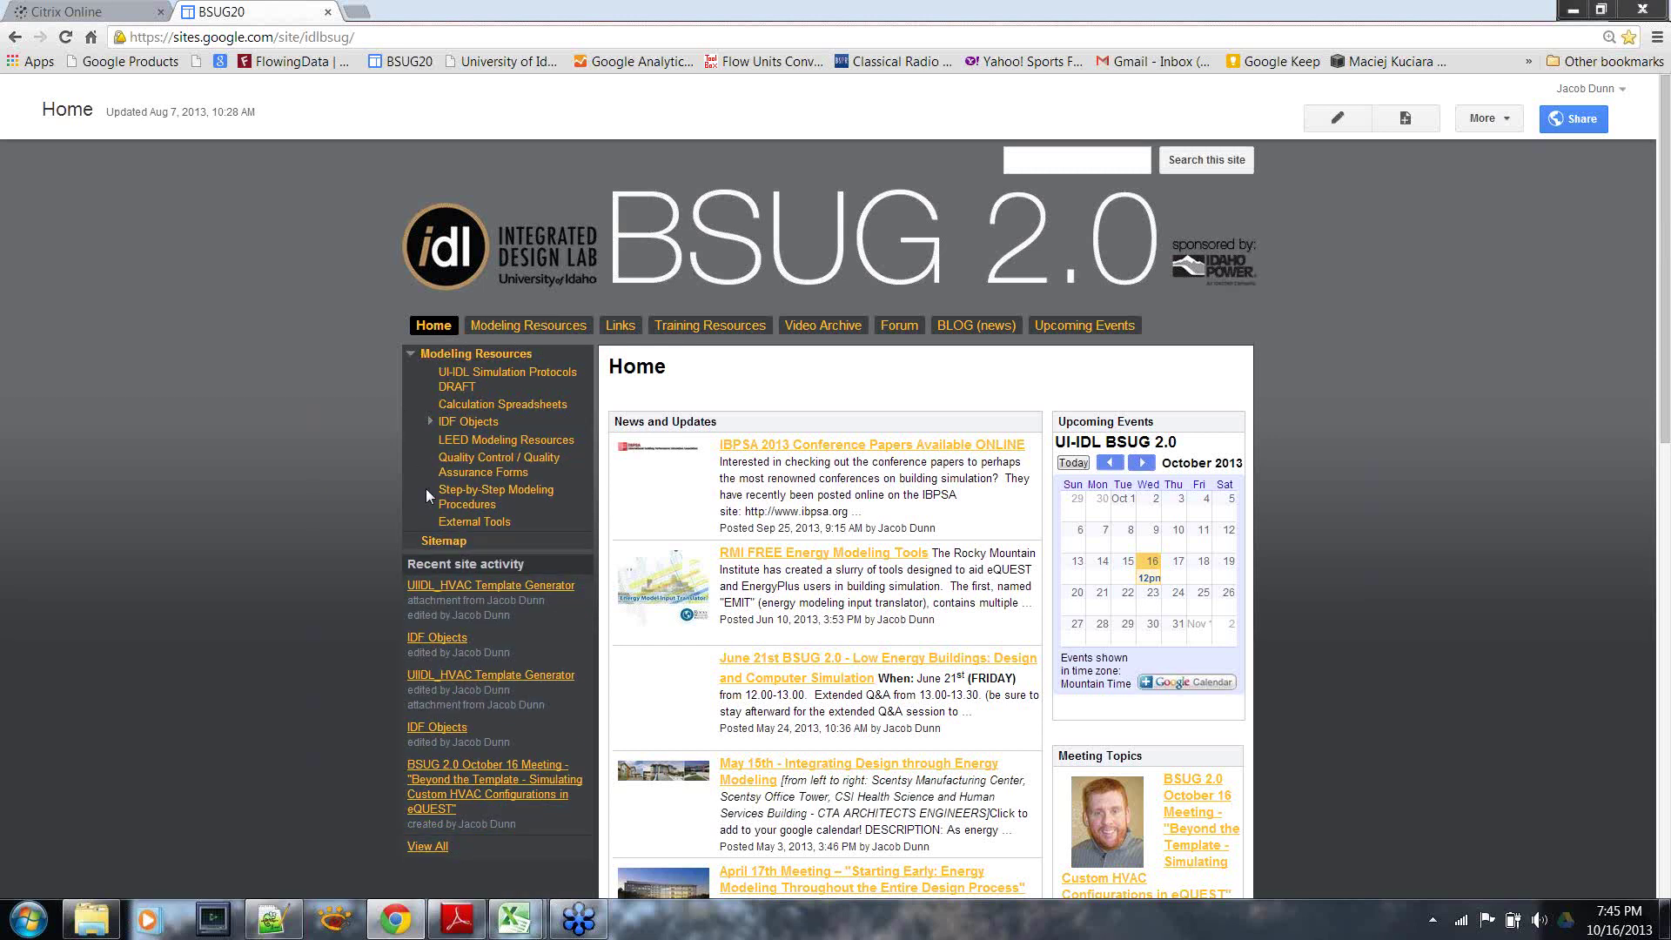
click(430, 421)
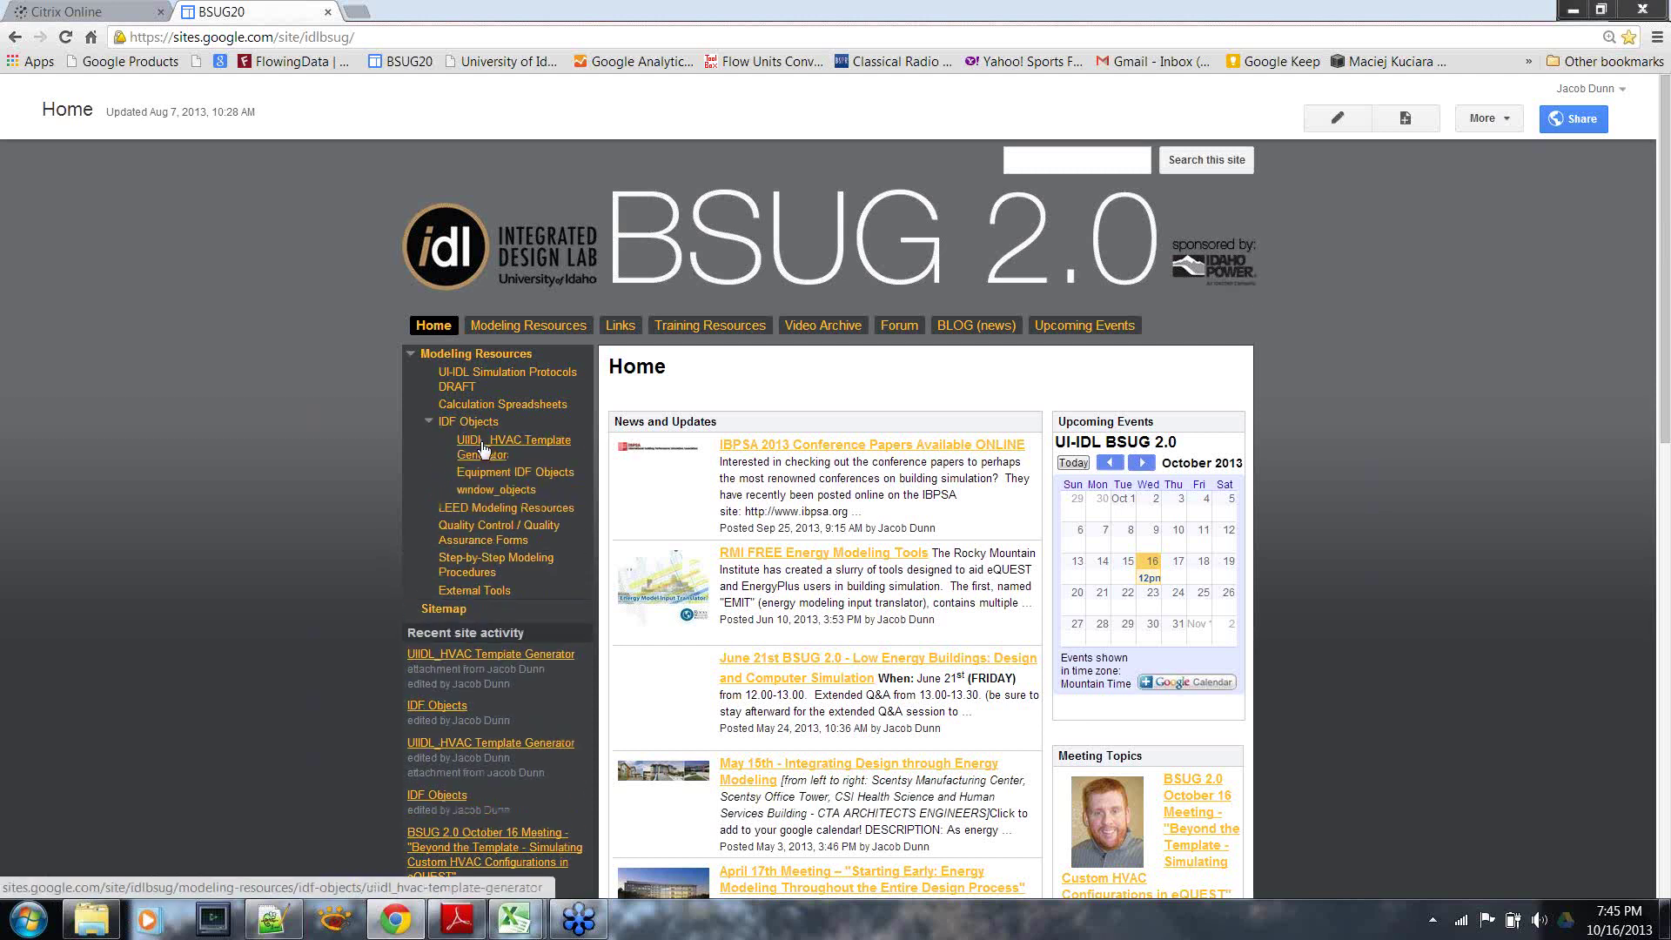
click(559, 459)
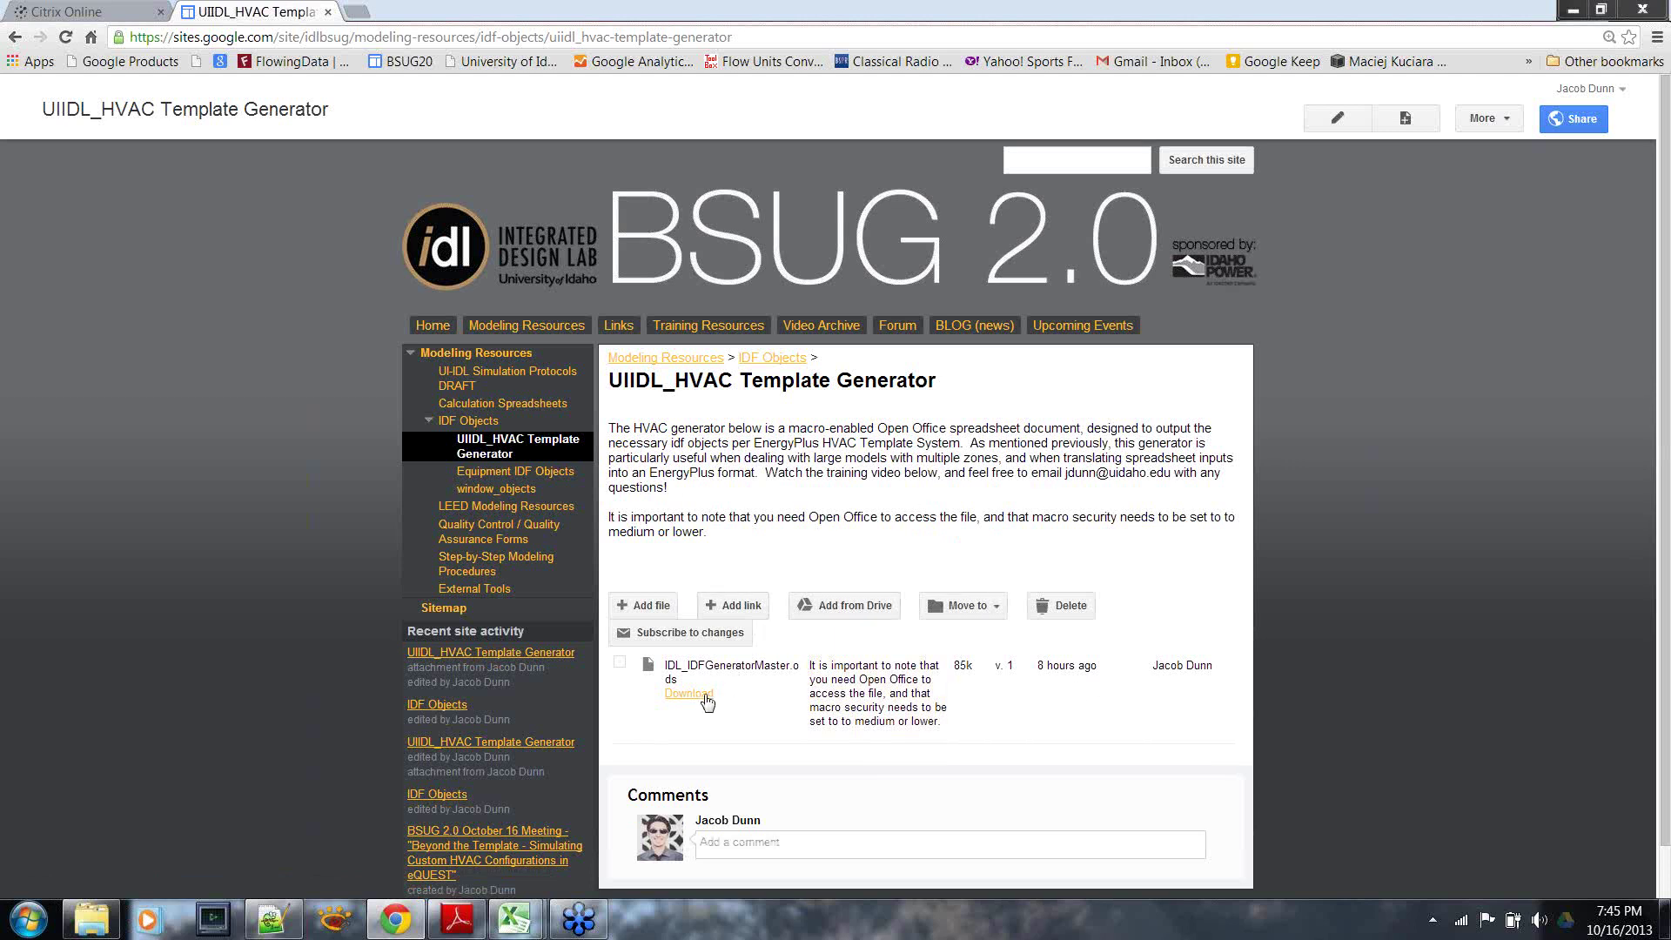
Download IDL_IDFGeneratorMaster.ods from the page and open it in LibreOffice Calc with macros enabled.
click(695, 696)
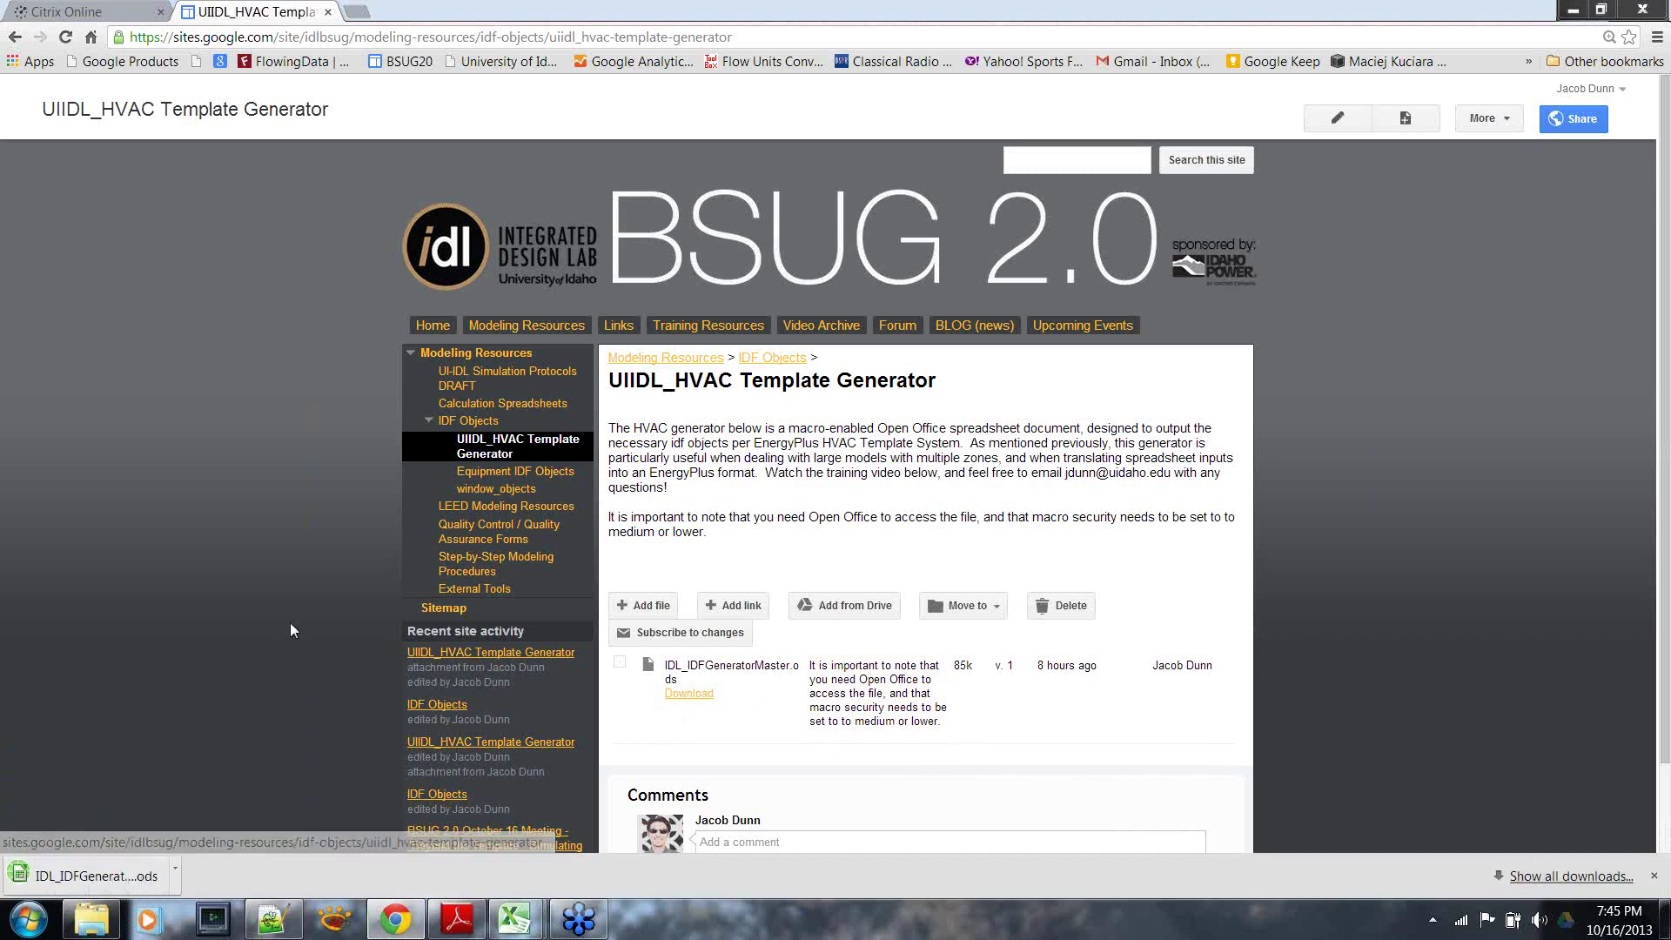
click(122, 876)
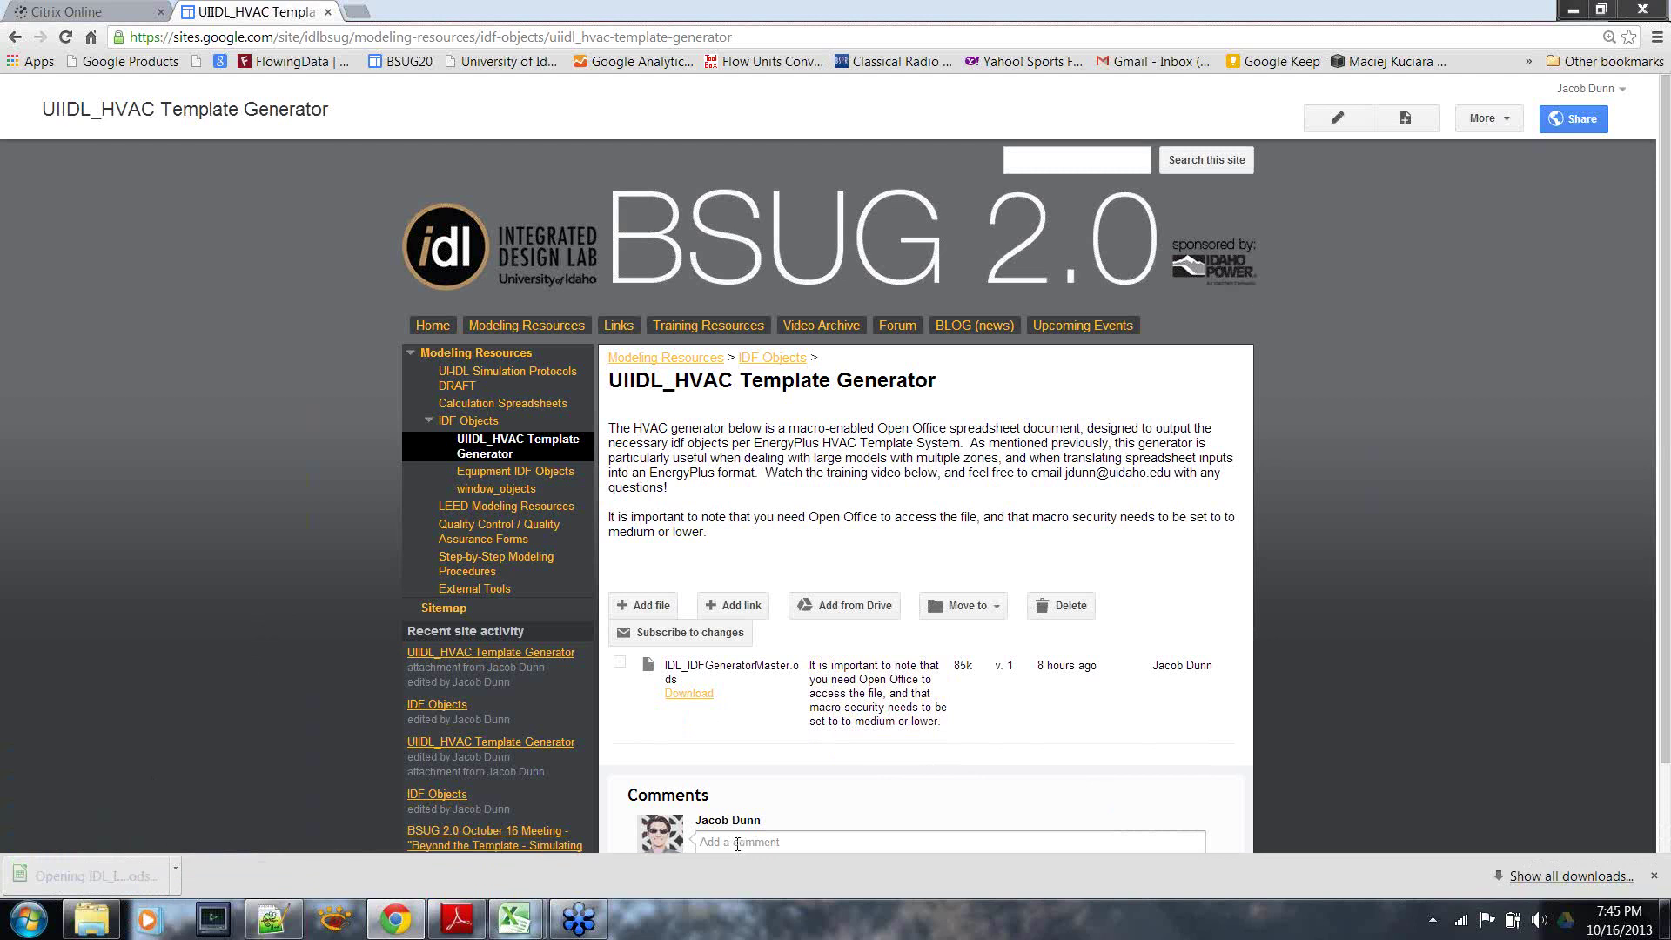
click(466, 920)
click(467, 919)
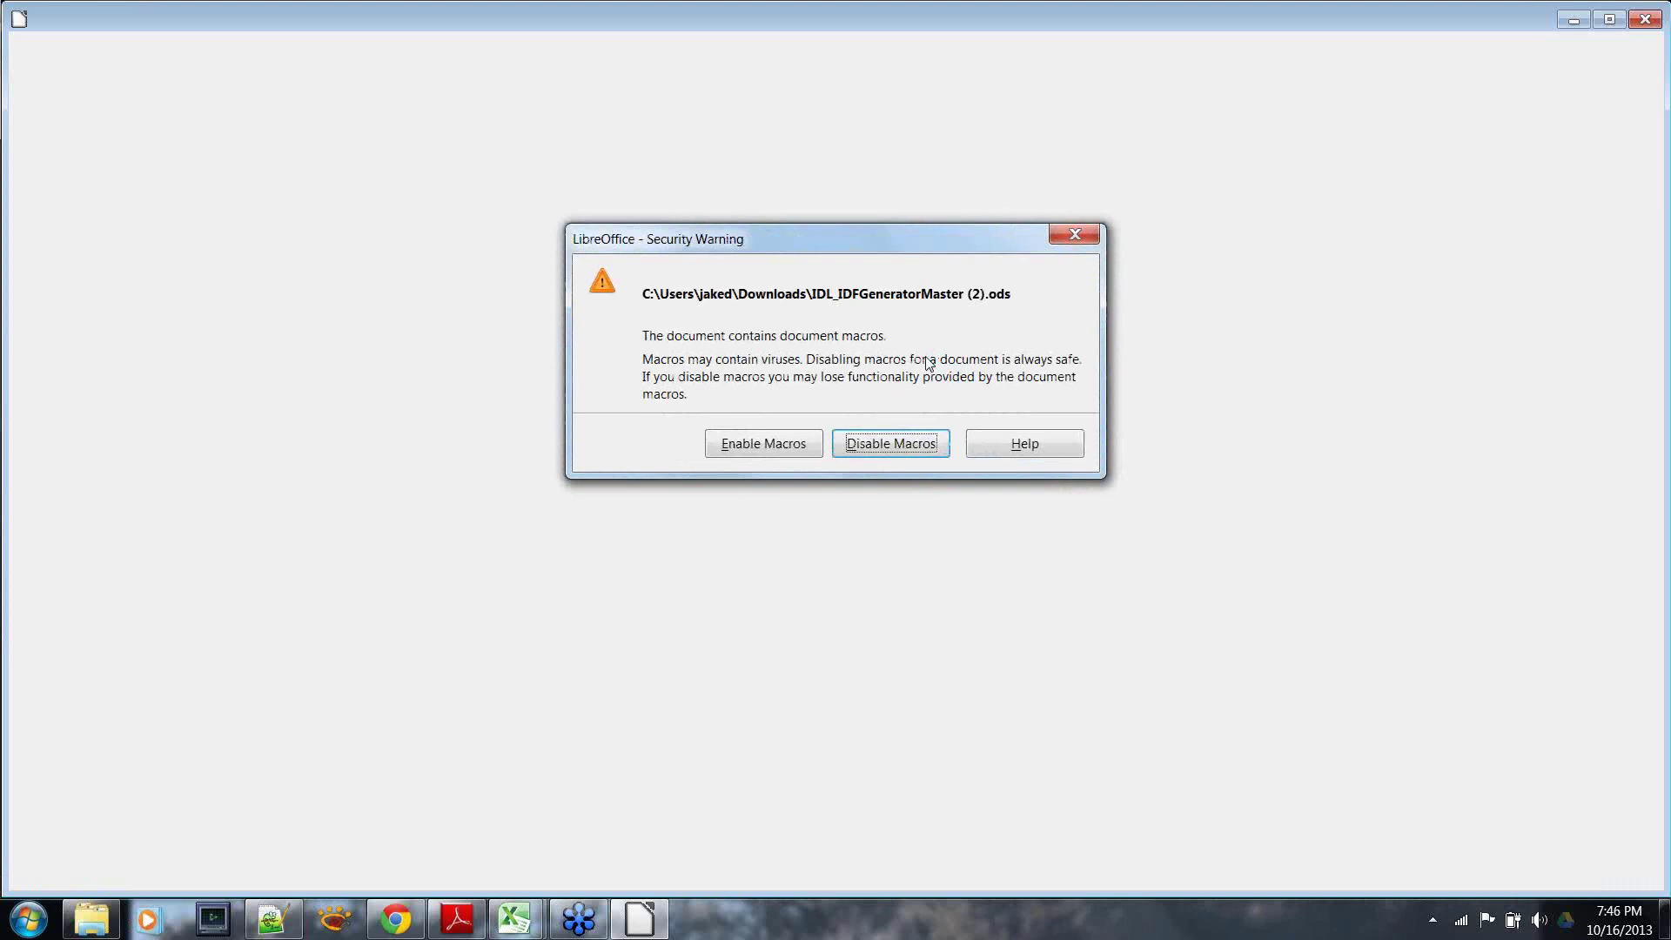
click(766, 444)
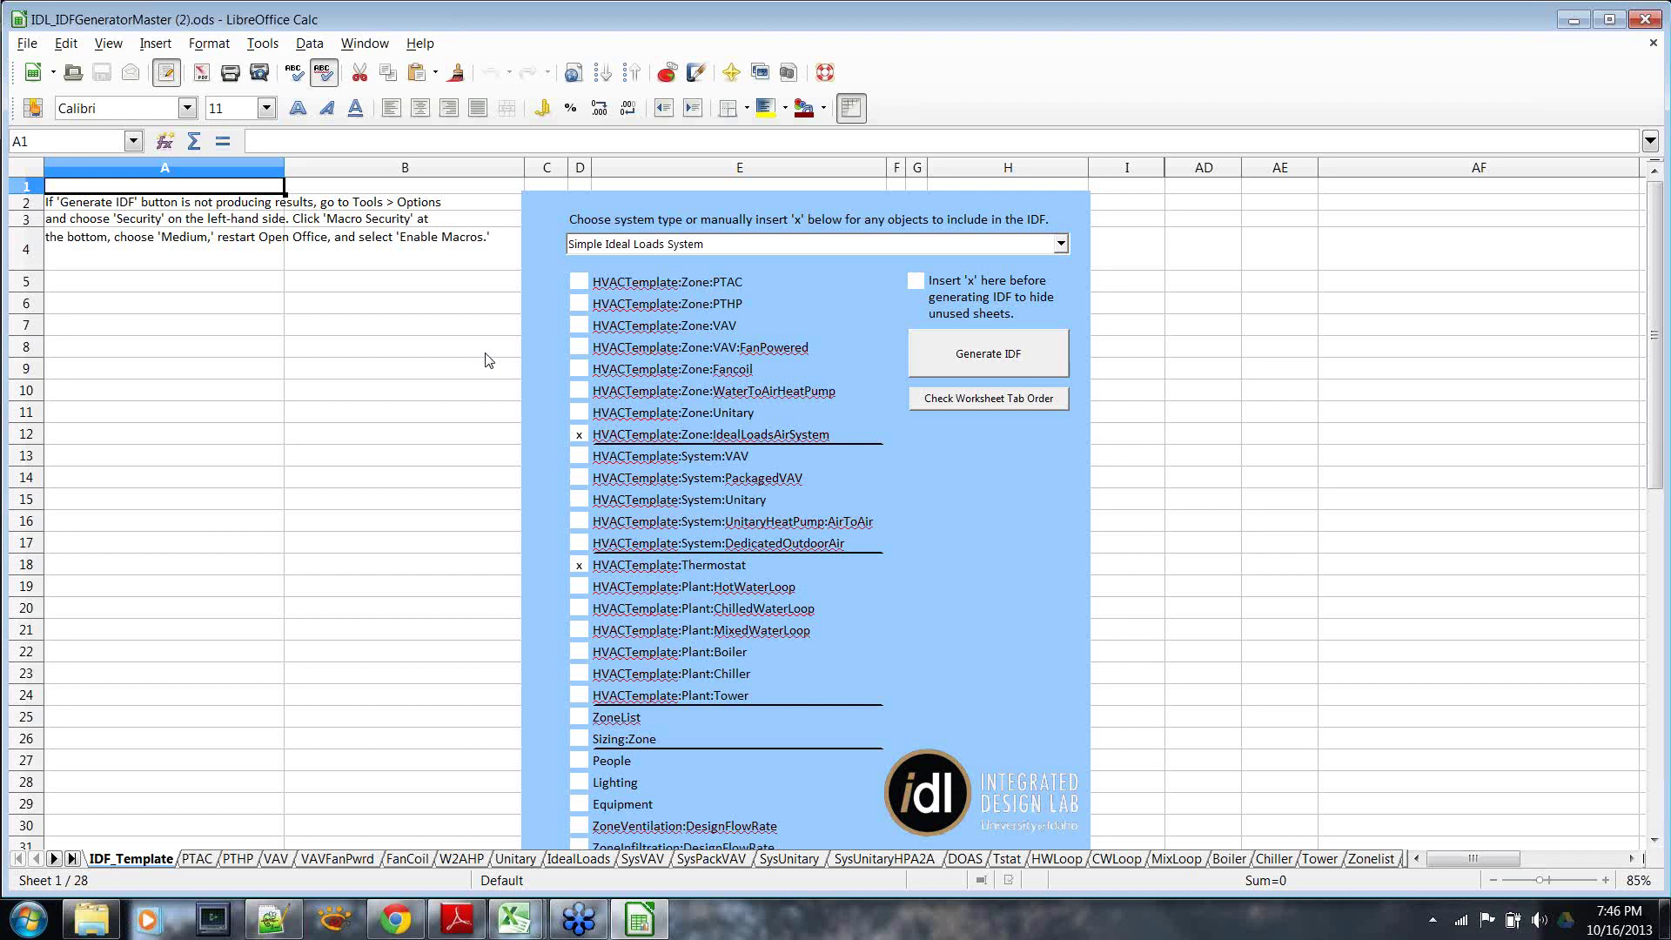
Check in the security options that the macro security level is Medium, and leave the options unchanged.
click(485, 353)
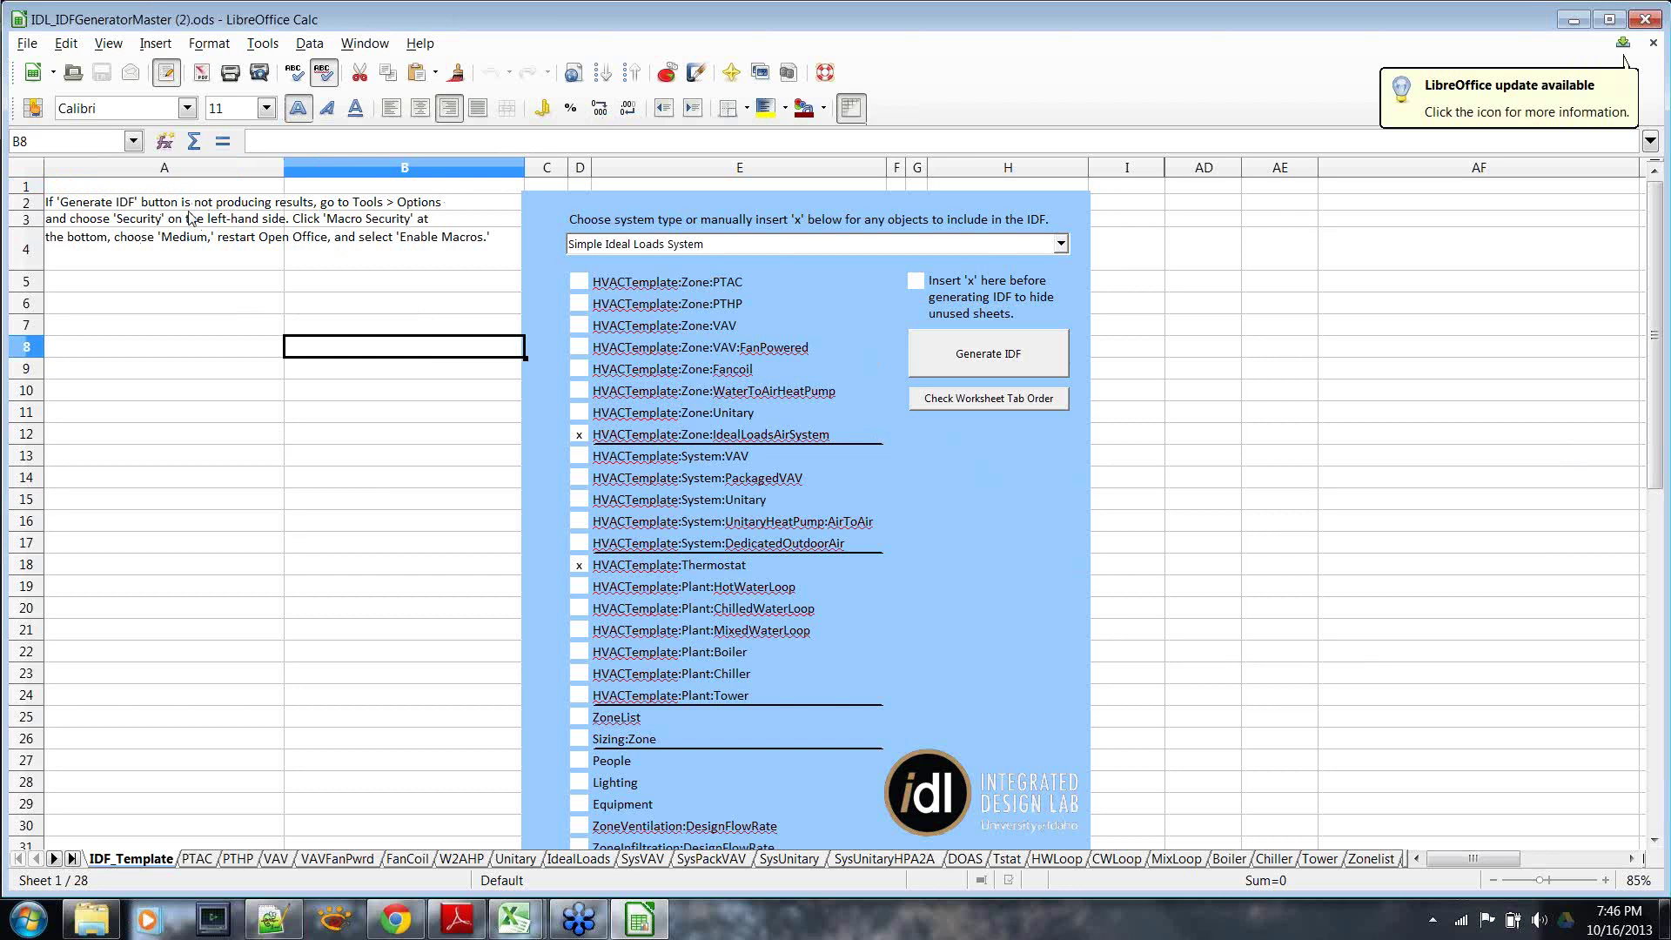
click(262, 43)
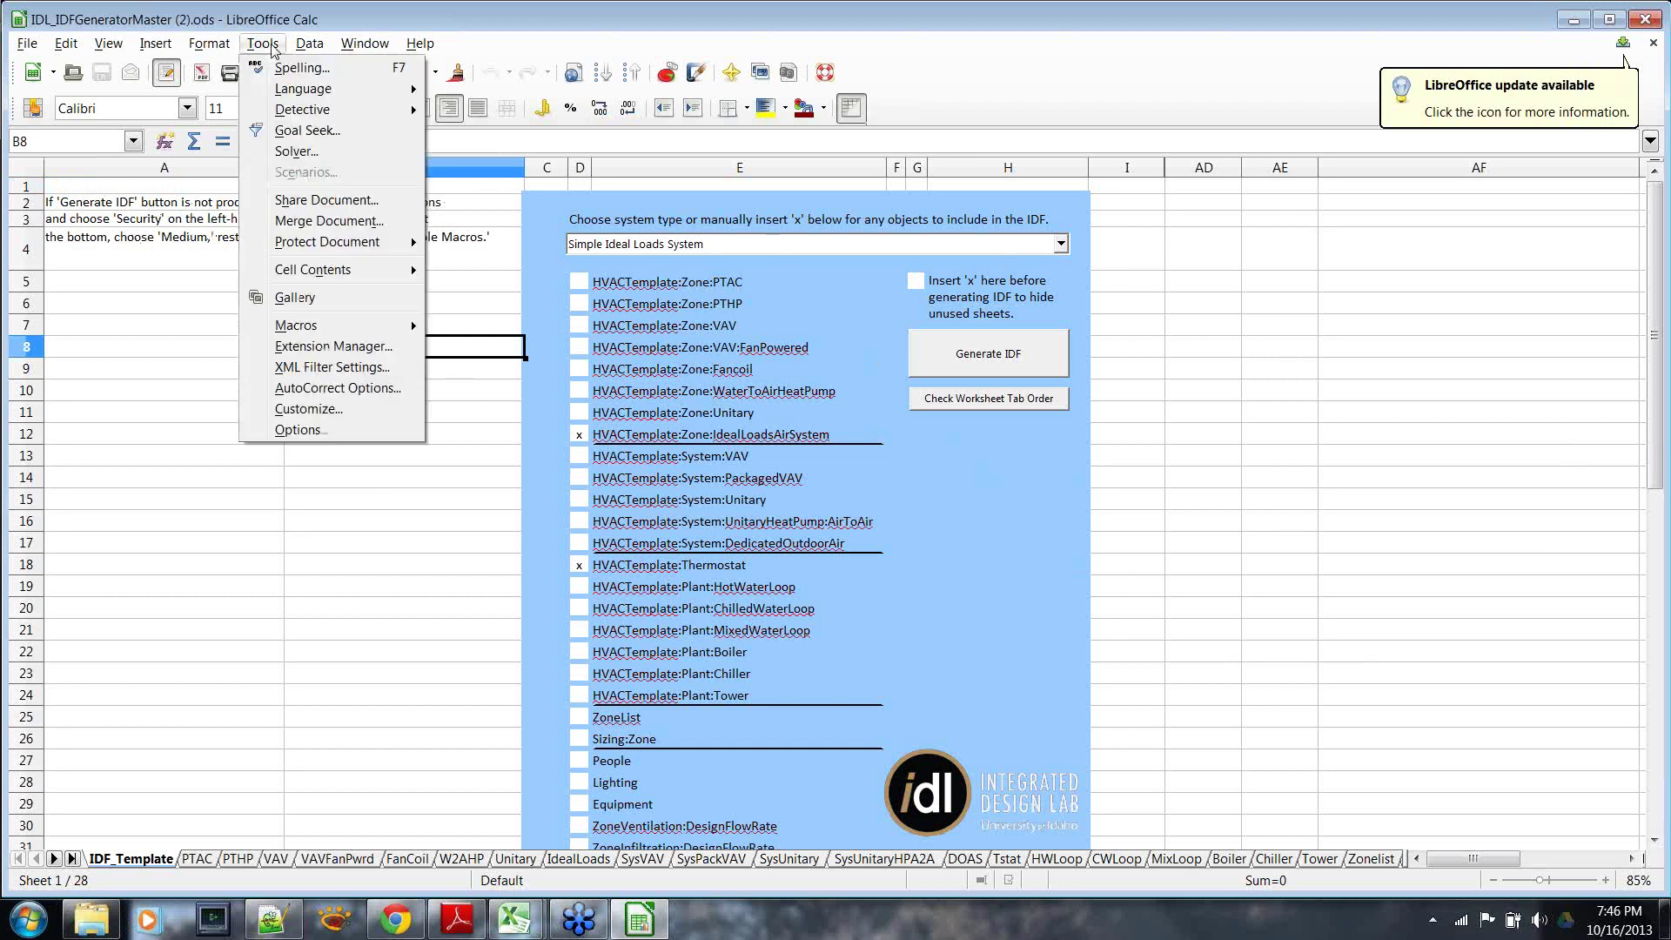
click(299, 430)
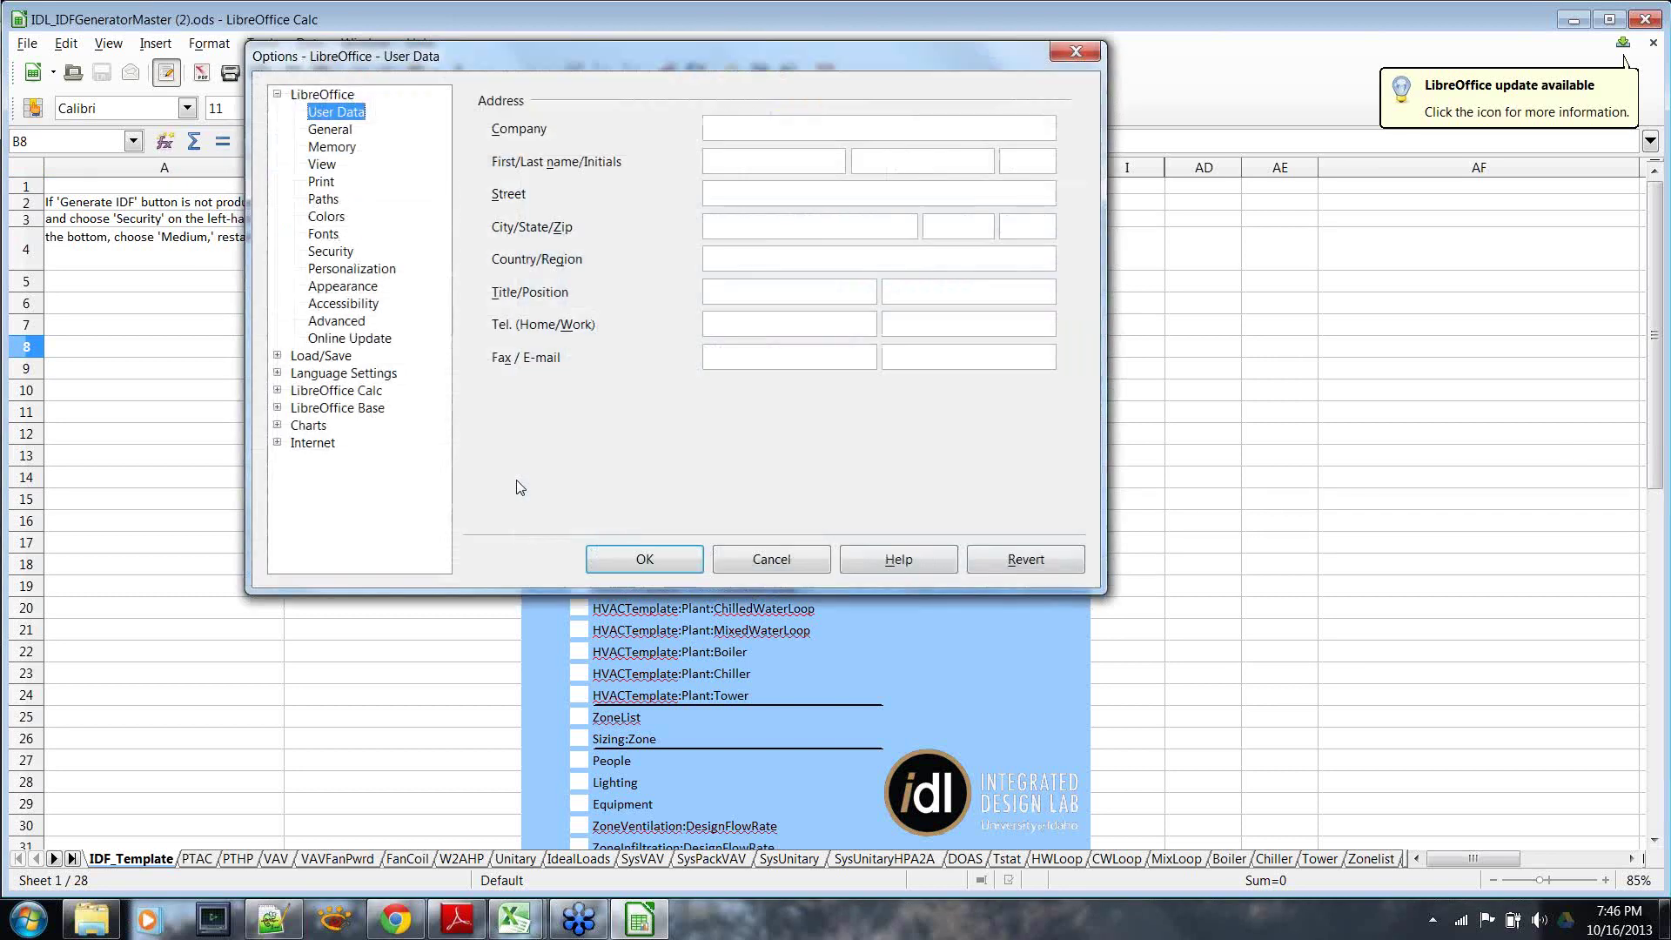
click(335, 251)
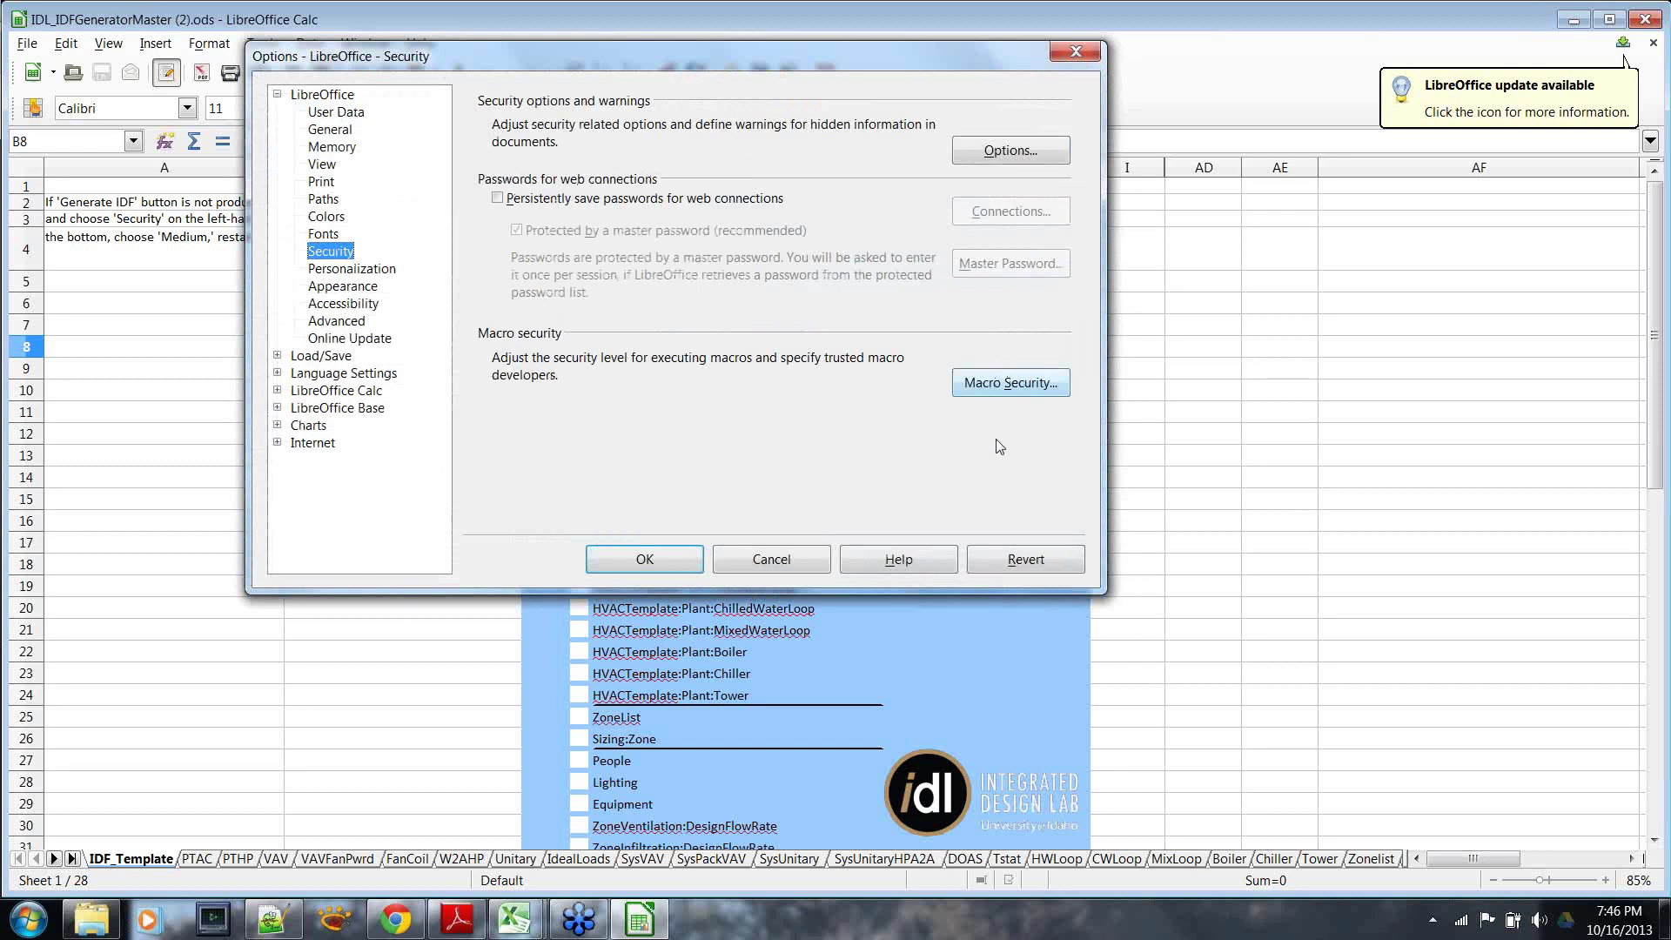
click(1005, 387)
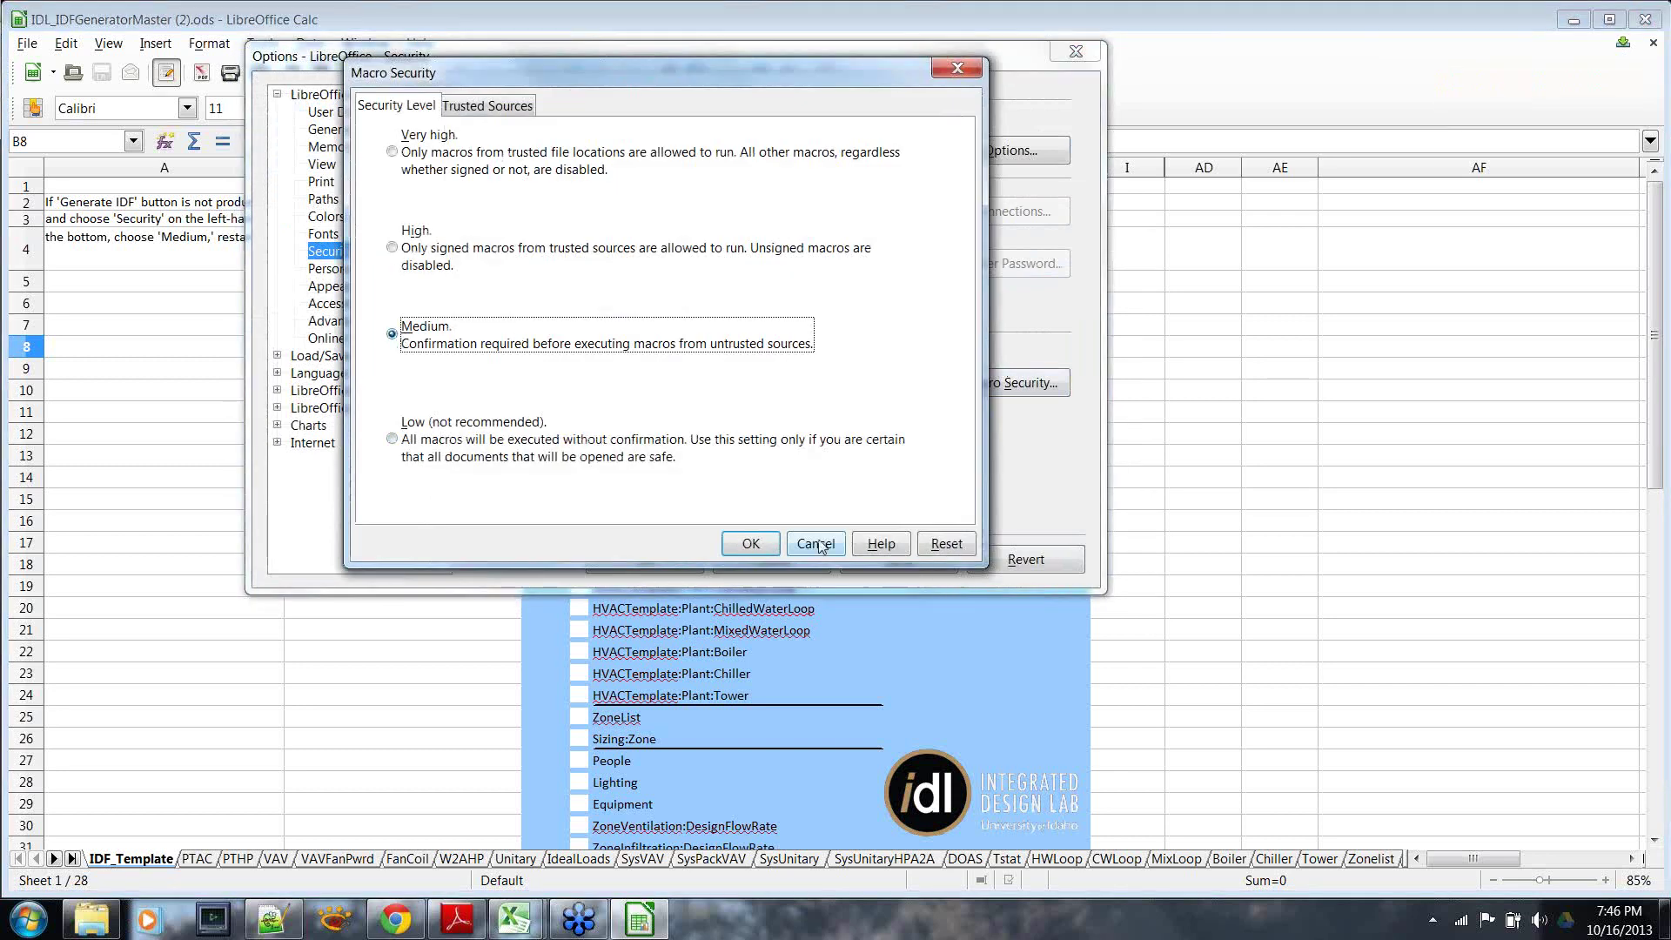
click(750, 543)
click(793, 556)
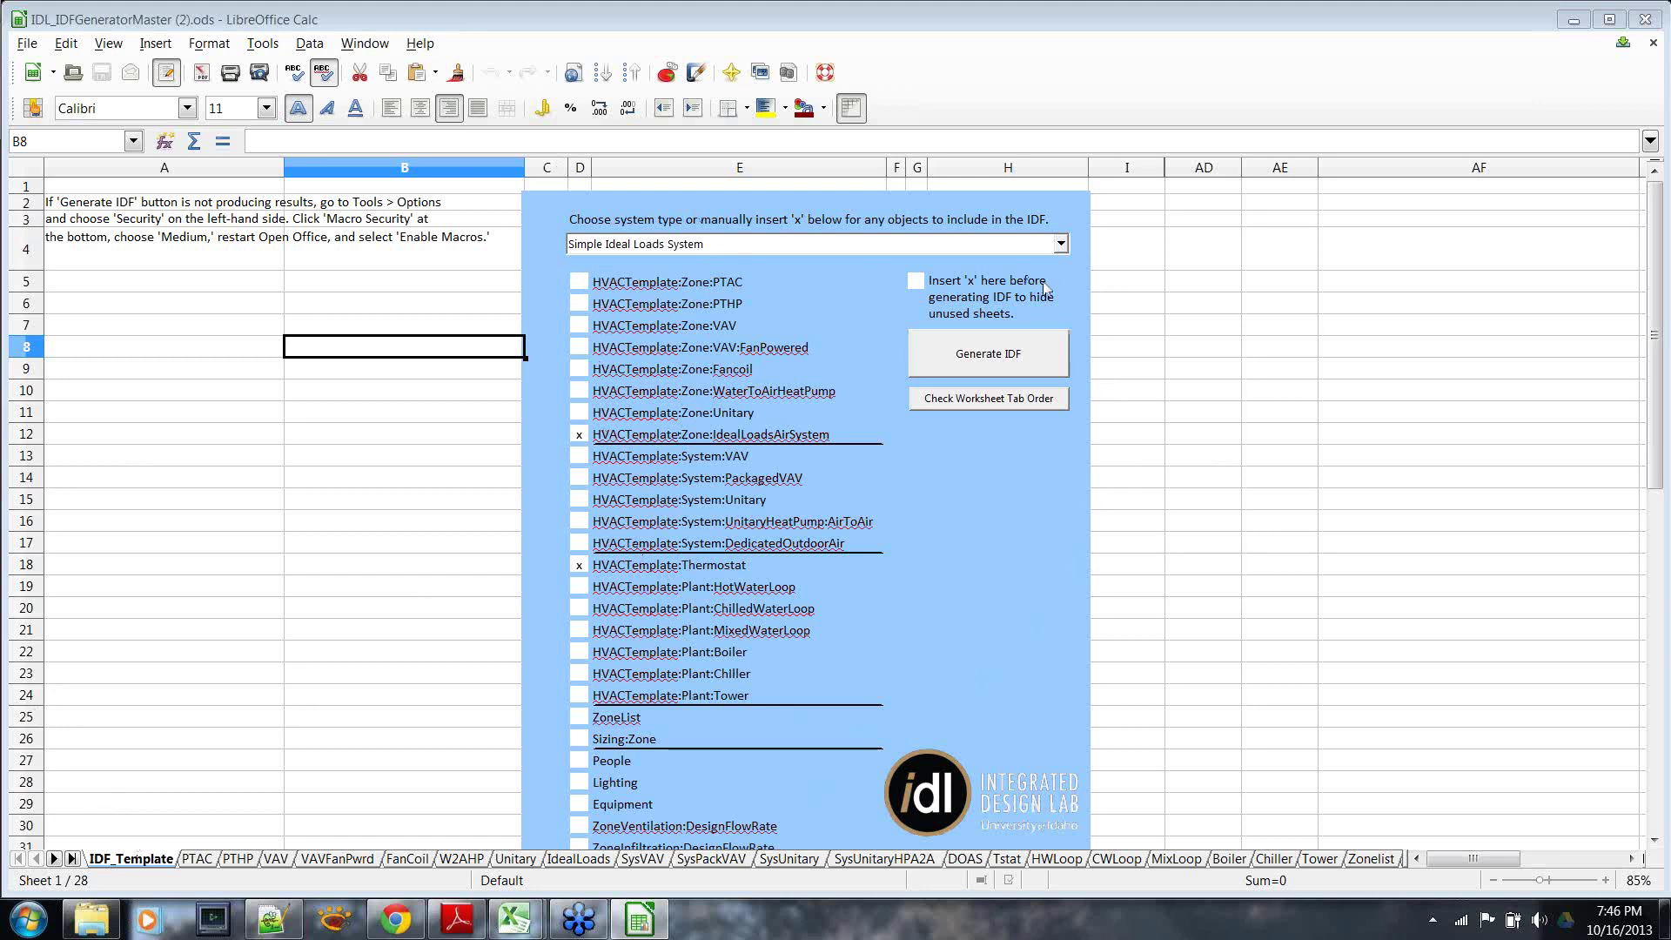
Look through the HVAC template input sheets from PTAC to IdealLoads.
click(201, 862)
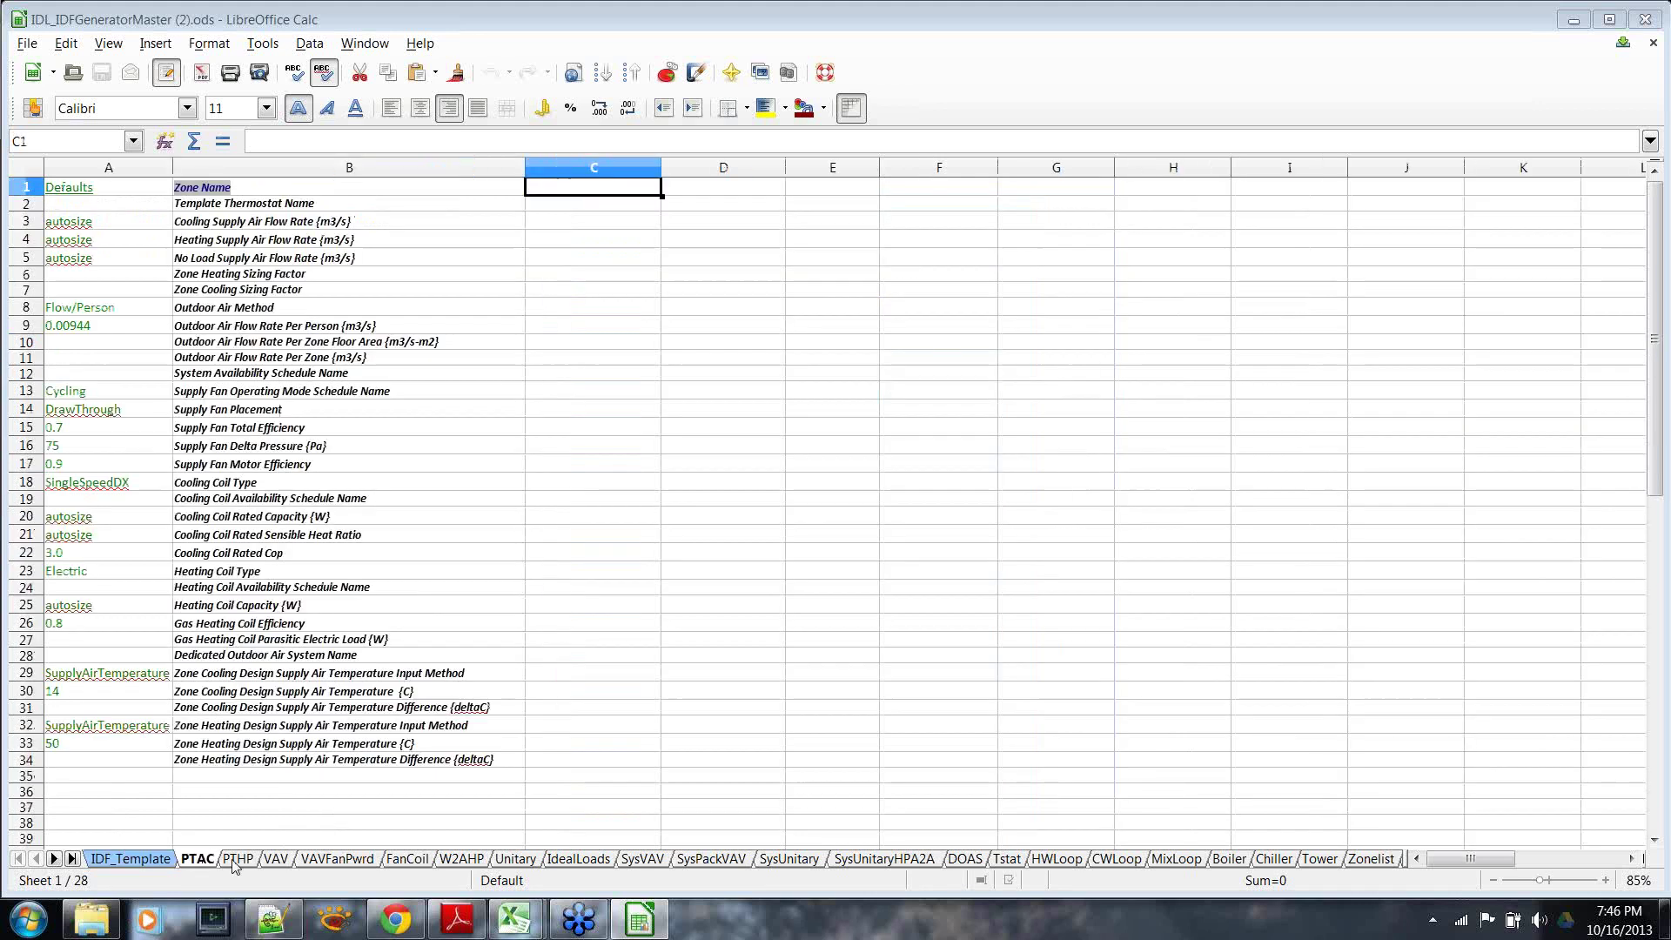
click(238, 860)
click(277, 859)
click(337, 860)
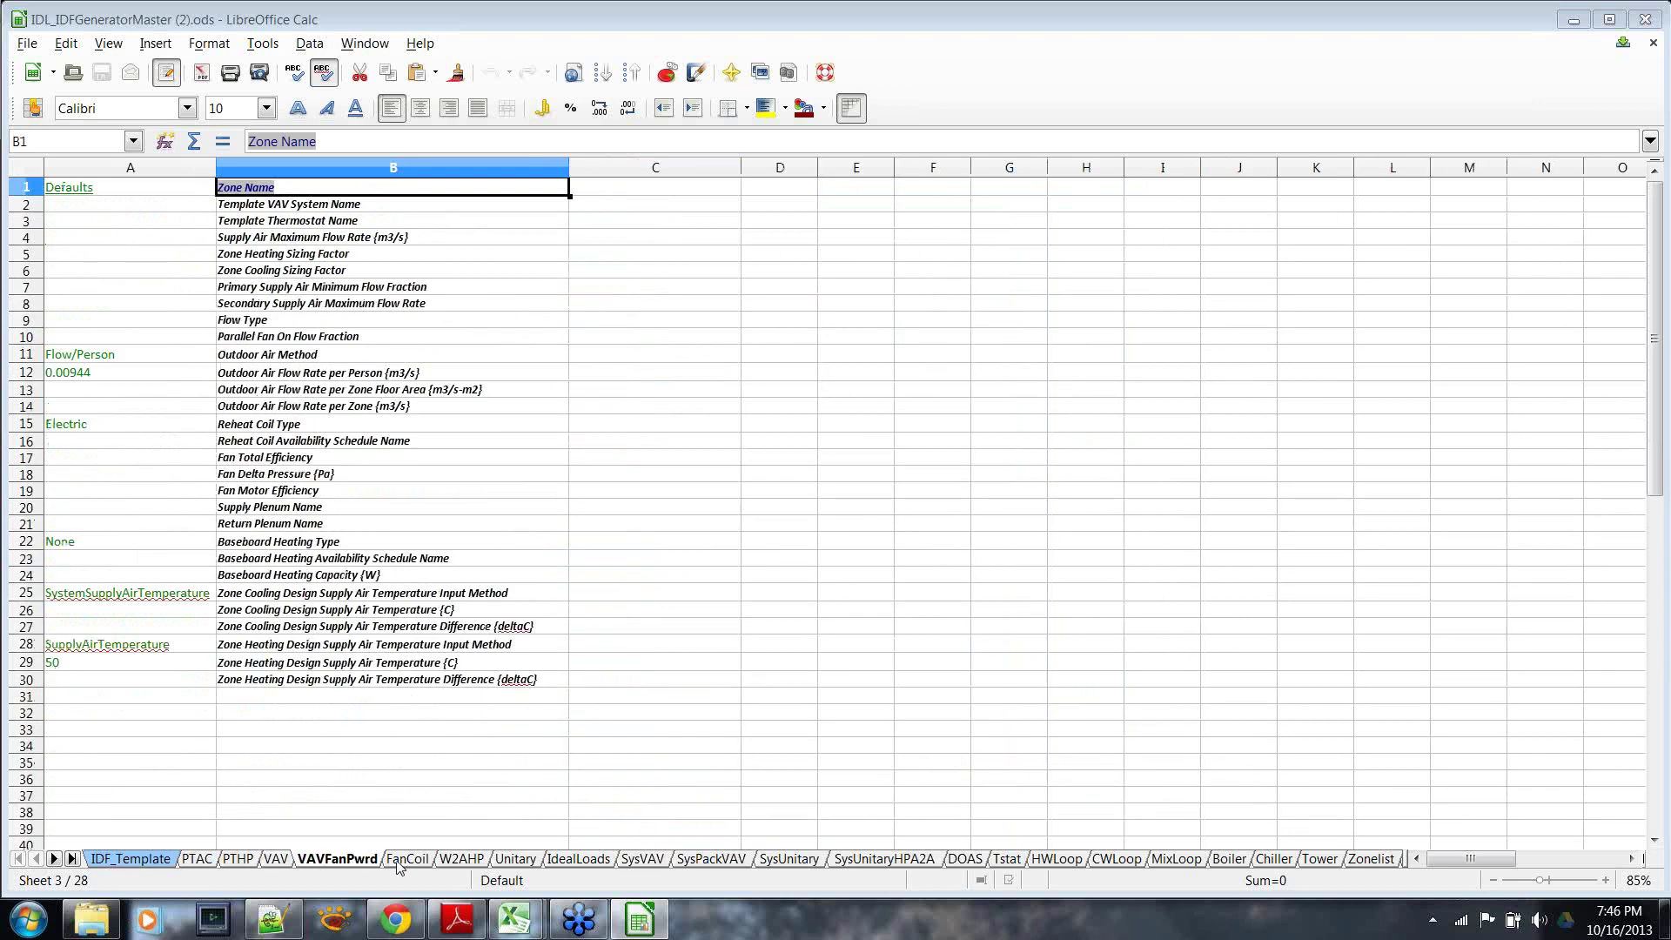
click(406, 859)
click(461, 860)
click(514, 861)
click(567, 861)
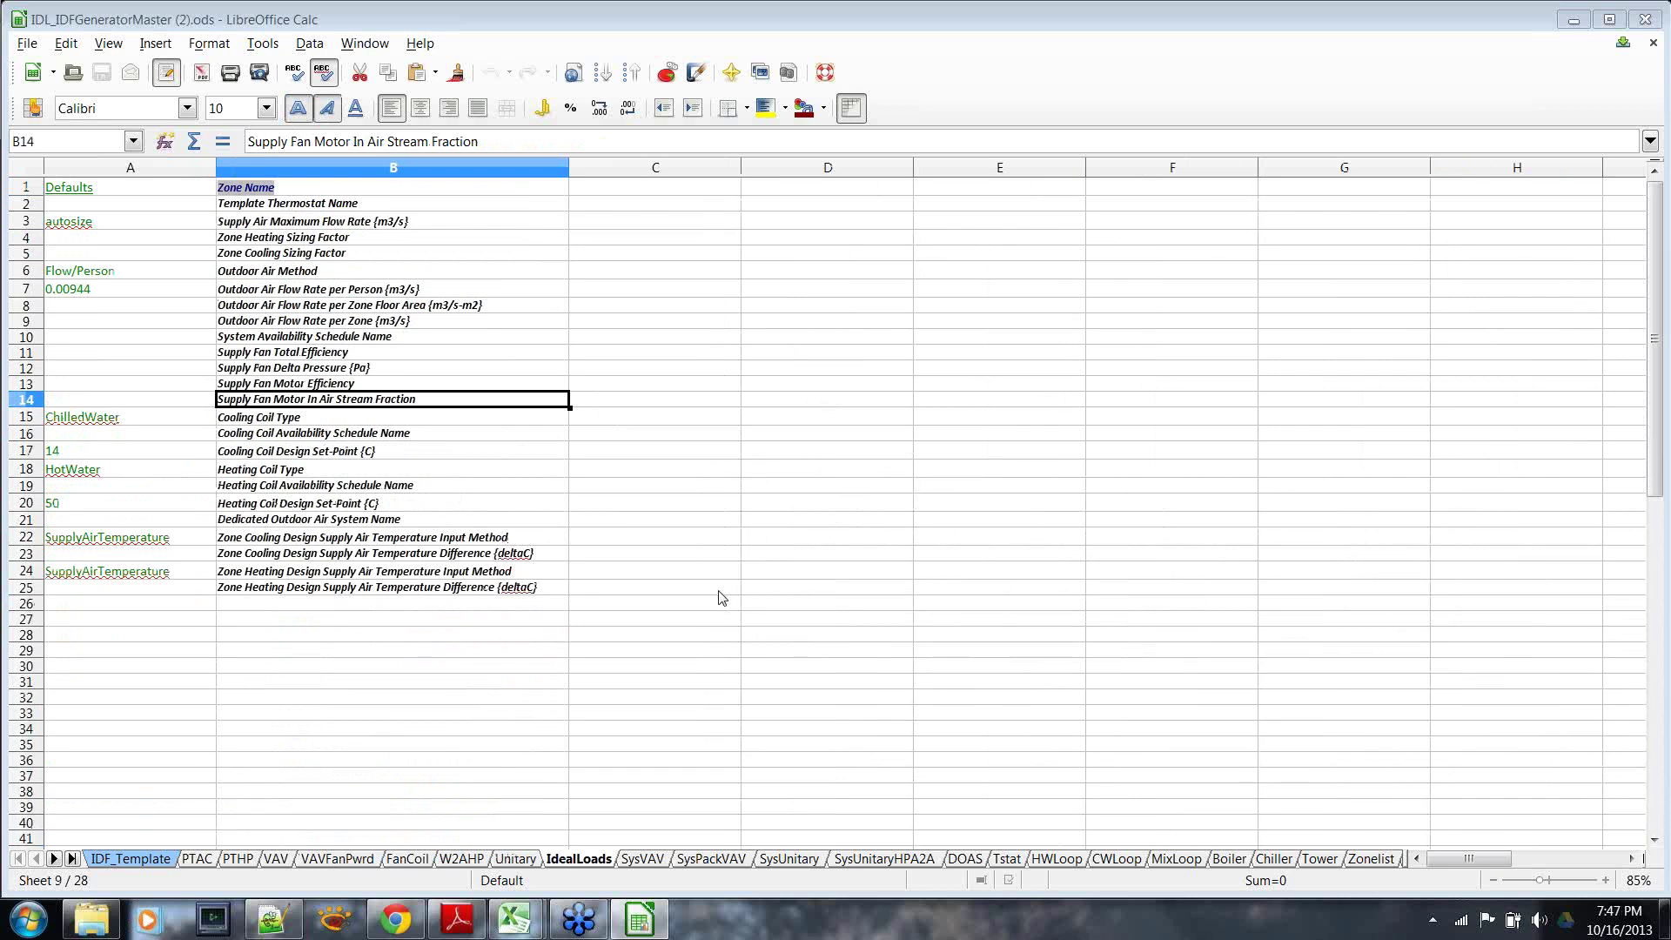
Switch to InputOutputReference.pdf in Adobe Reader and examine the HVACTemplate objects listed for packaged terminal air conditioner systems with optional hot water boiler.
click(459, 920)
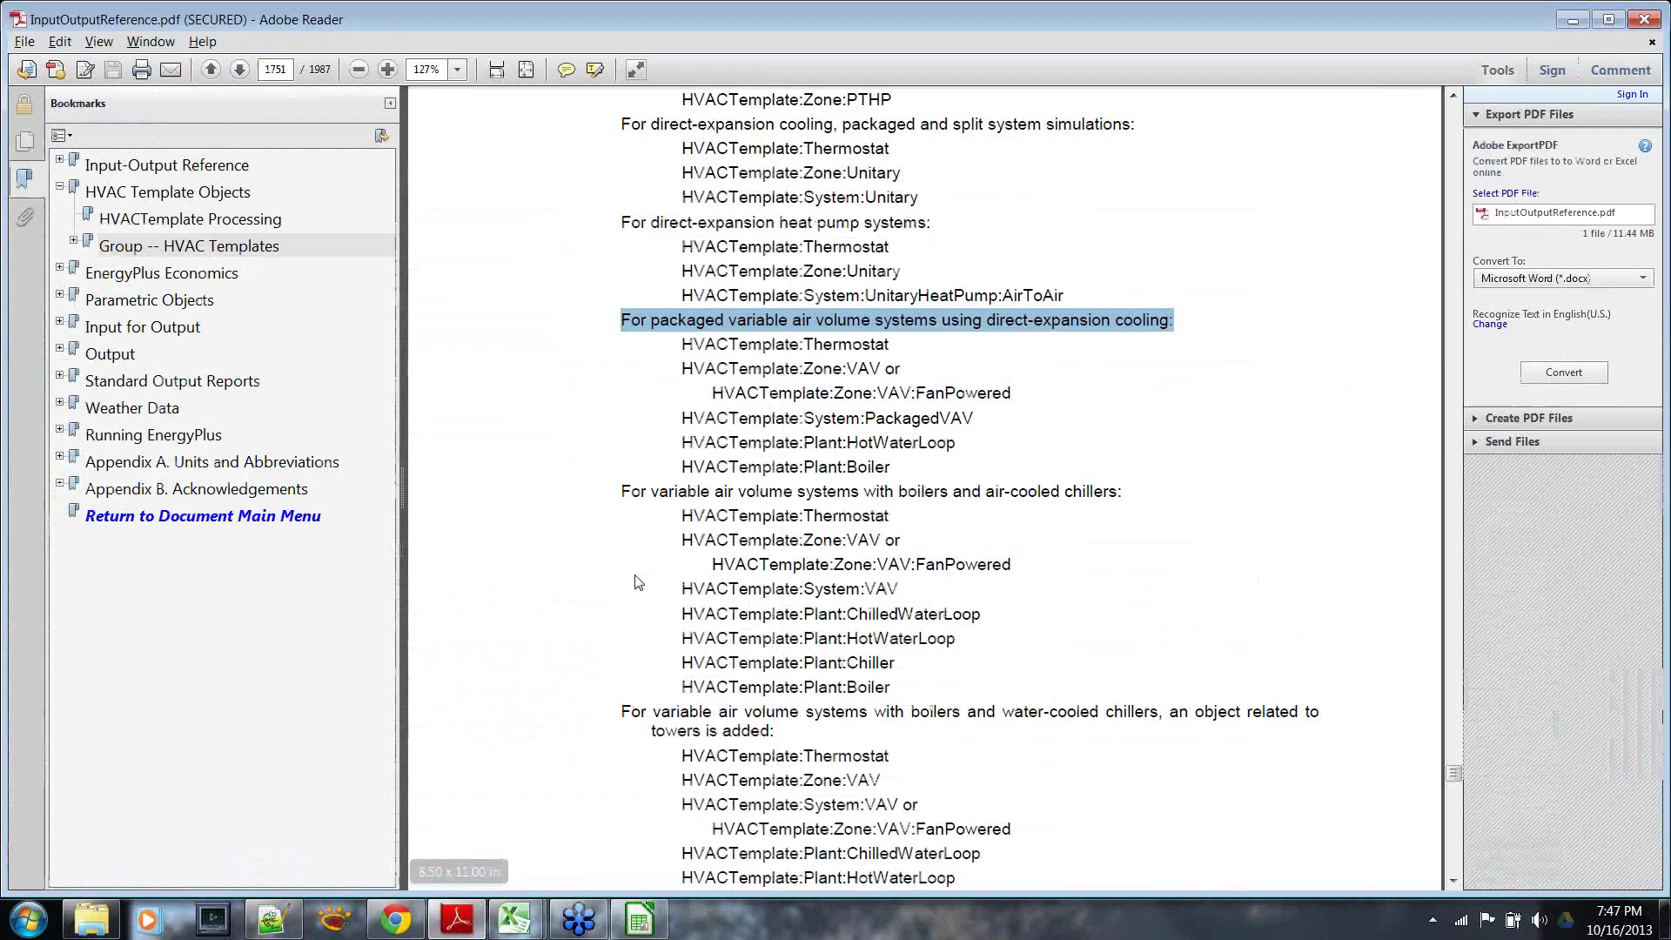
scroll(641, 581, up, 3)
scroll(635, 588, up, 5)
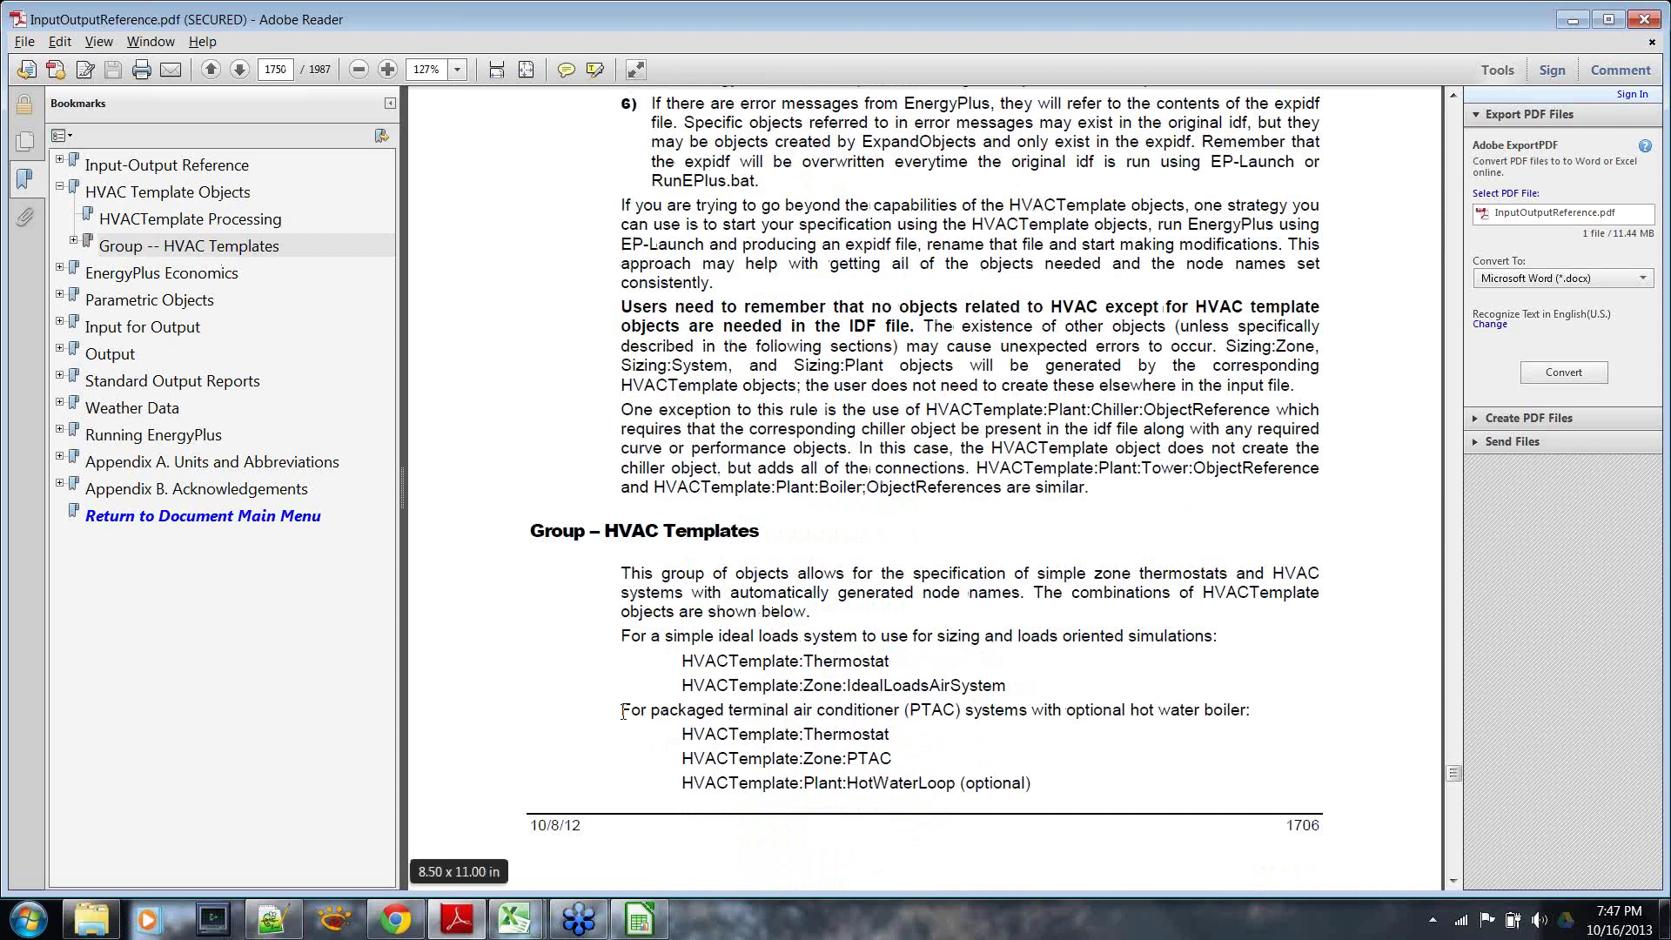
drag(622, 712, 1218, 718)
click(912, 724)
drag(681, 734, 1035, 774)
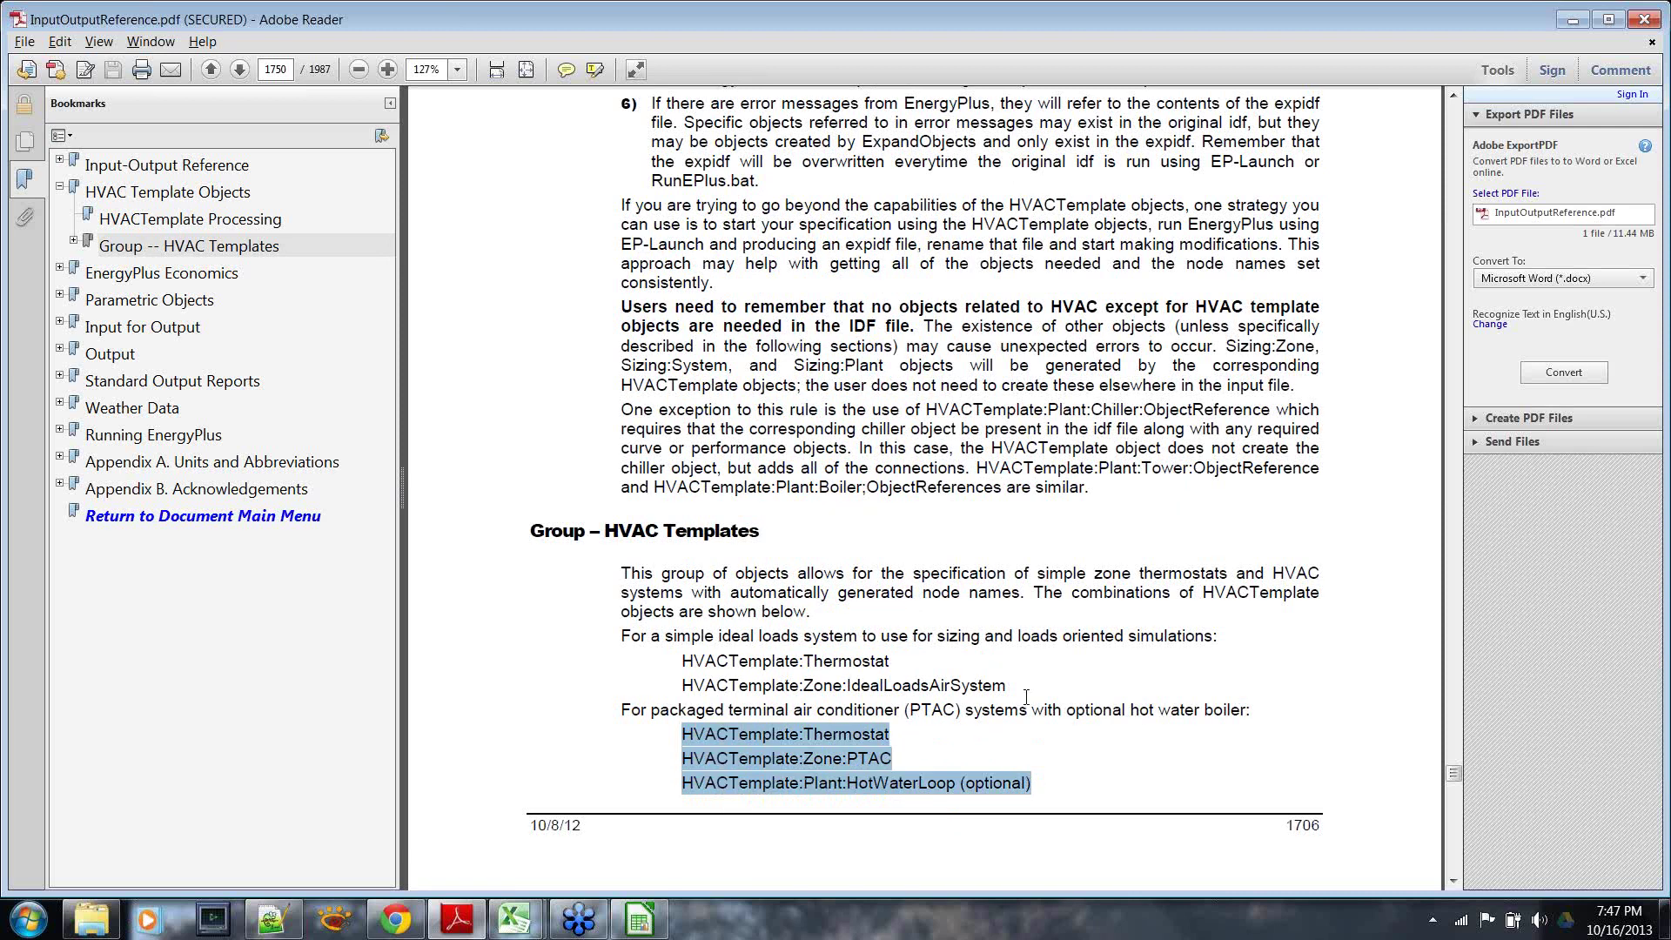
click(865, 735)
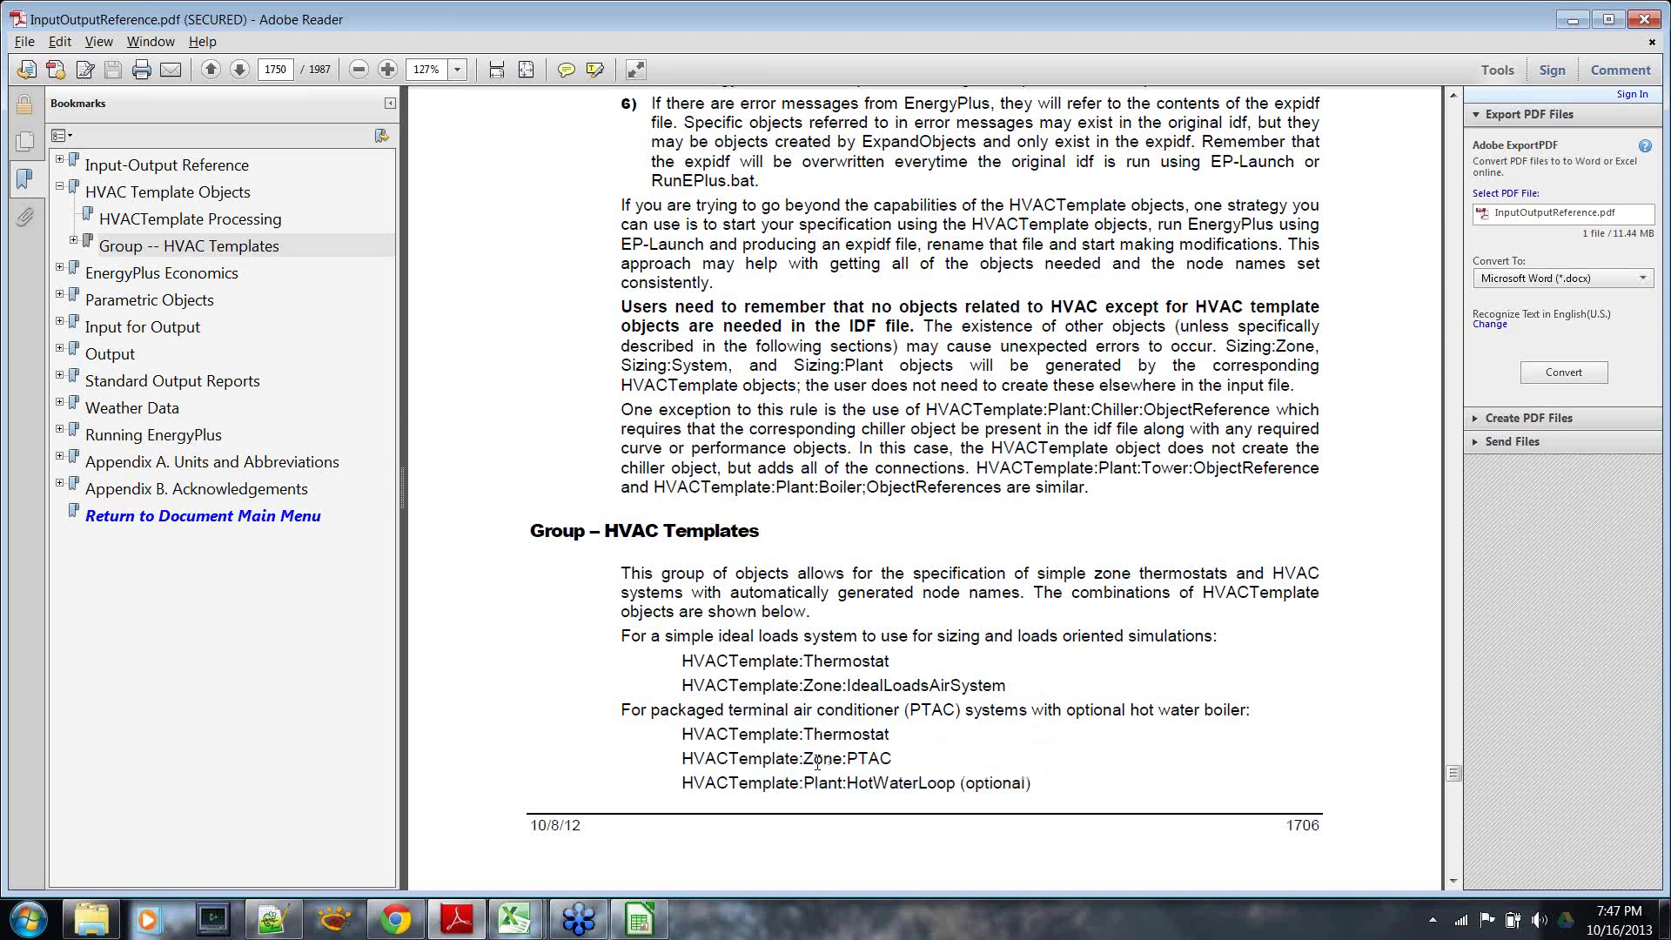
drag(783, 790, 990, 797)
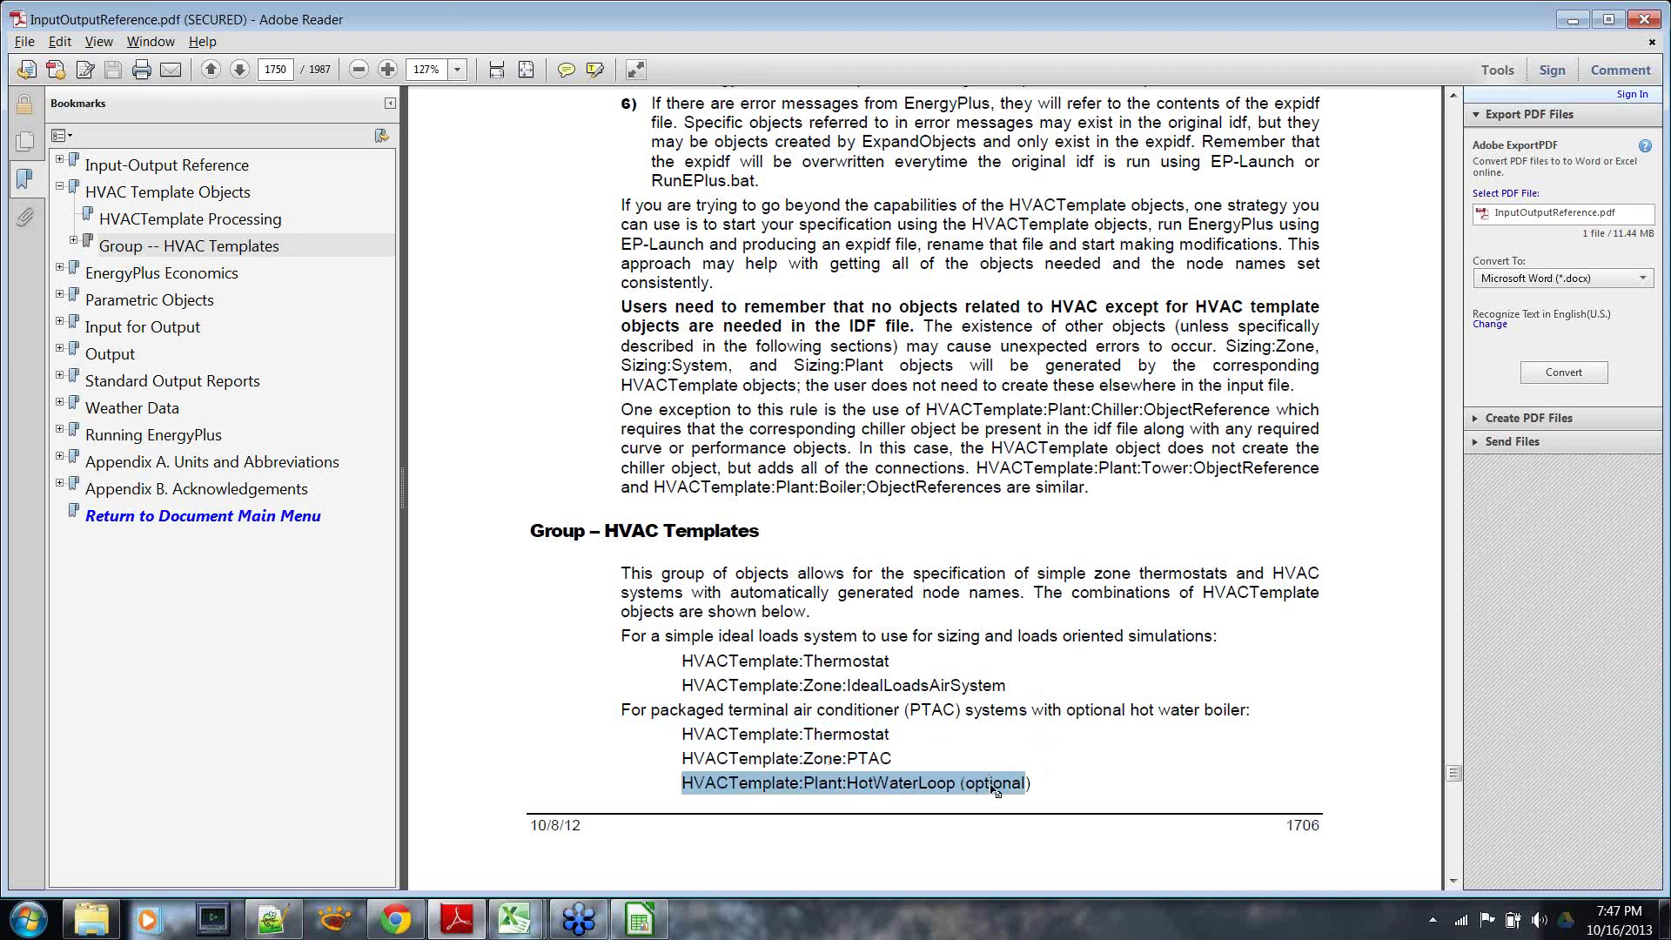
Review the optional boiler object and the direct-expansion cooling, heat pump and packaged variable air volume system combinations in the reference.
scroll(974, 758, down, 8)
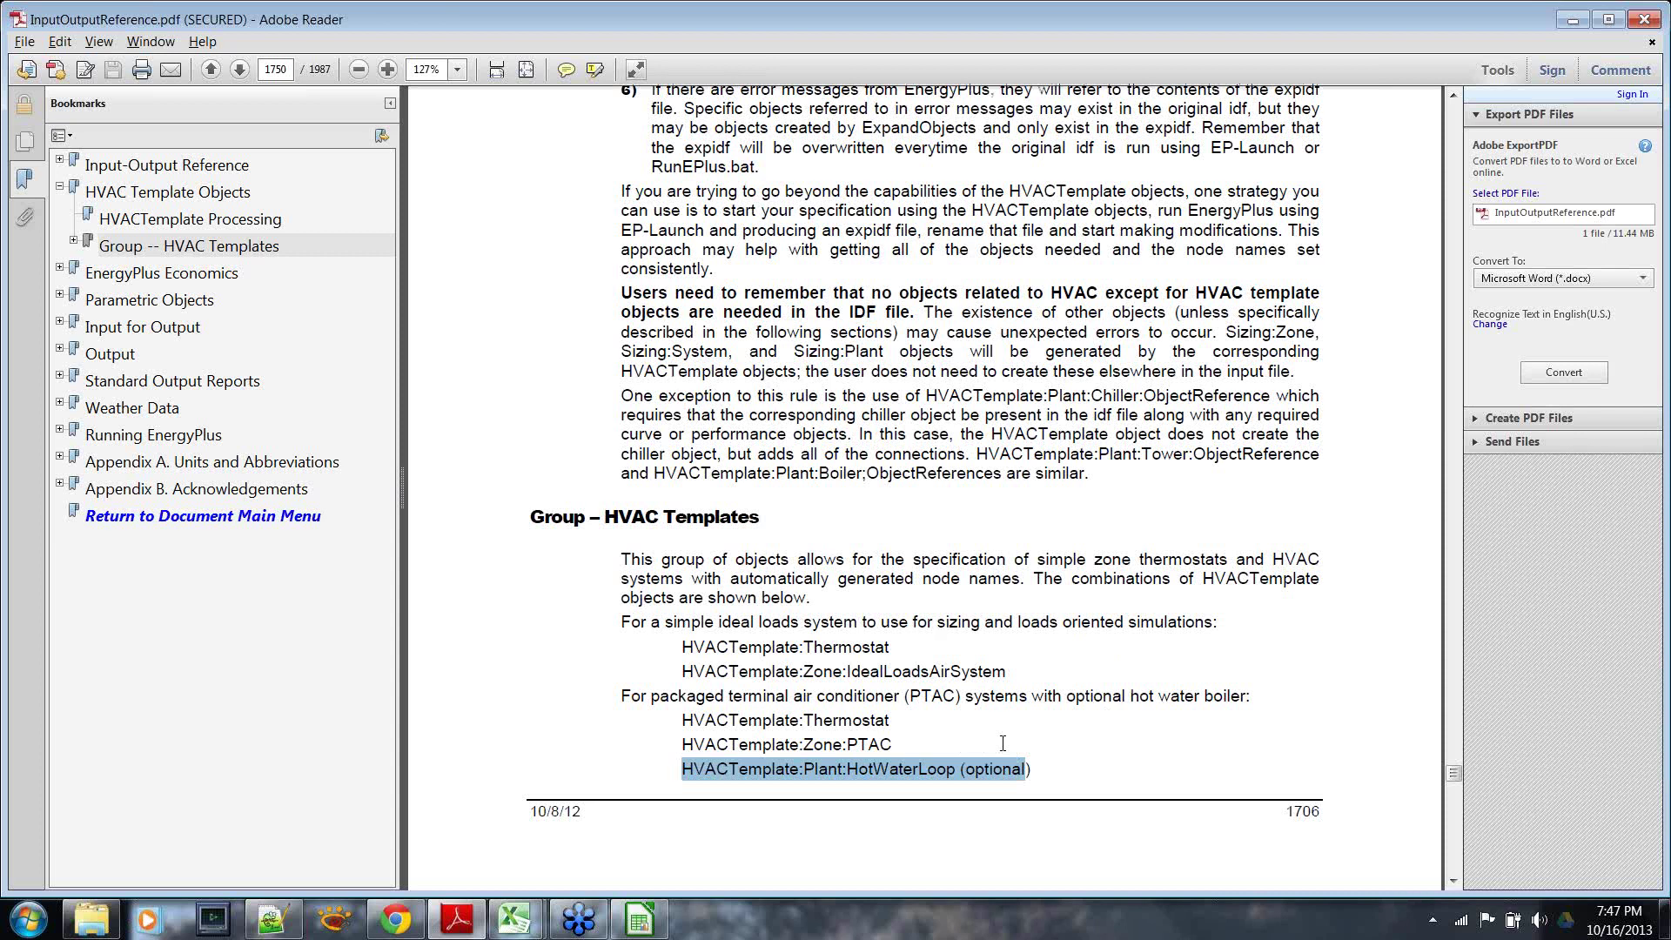
drag(681, 222, 959, 222)
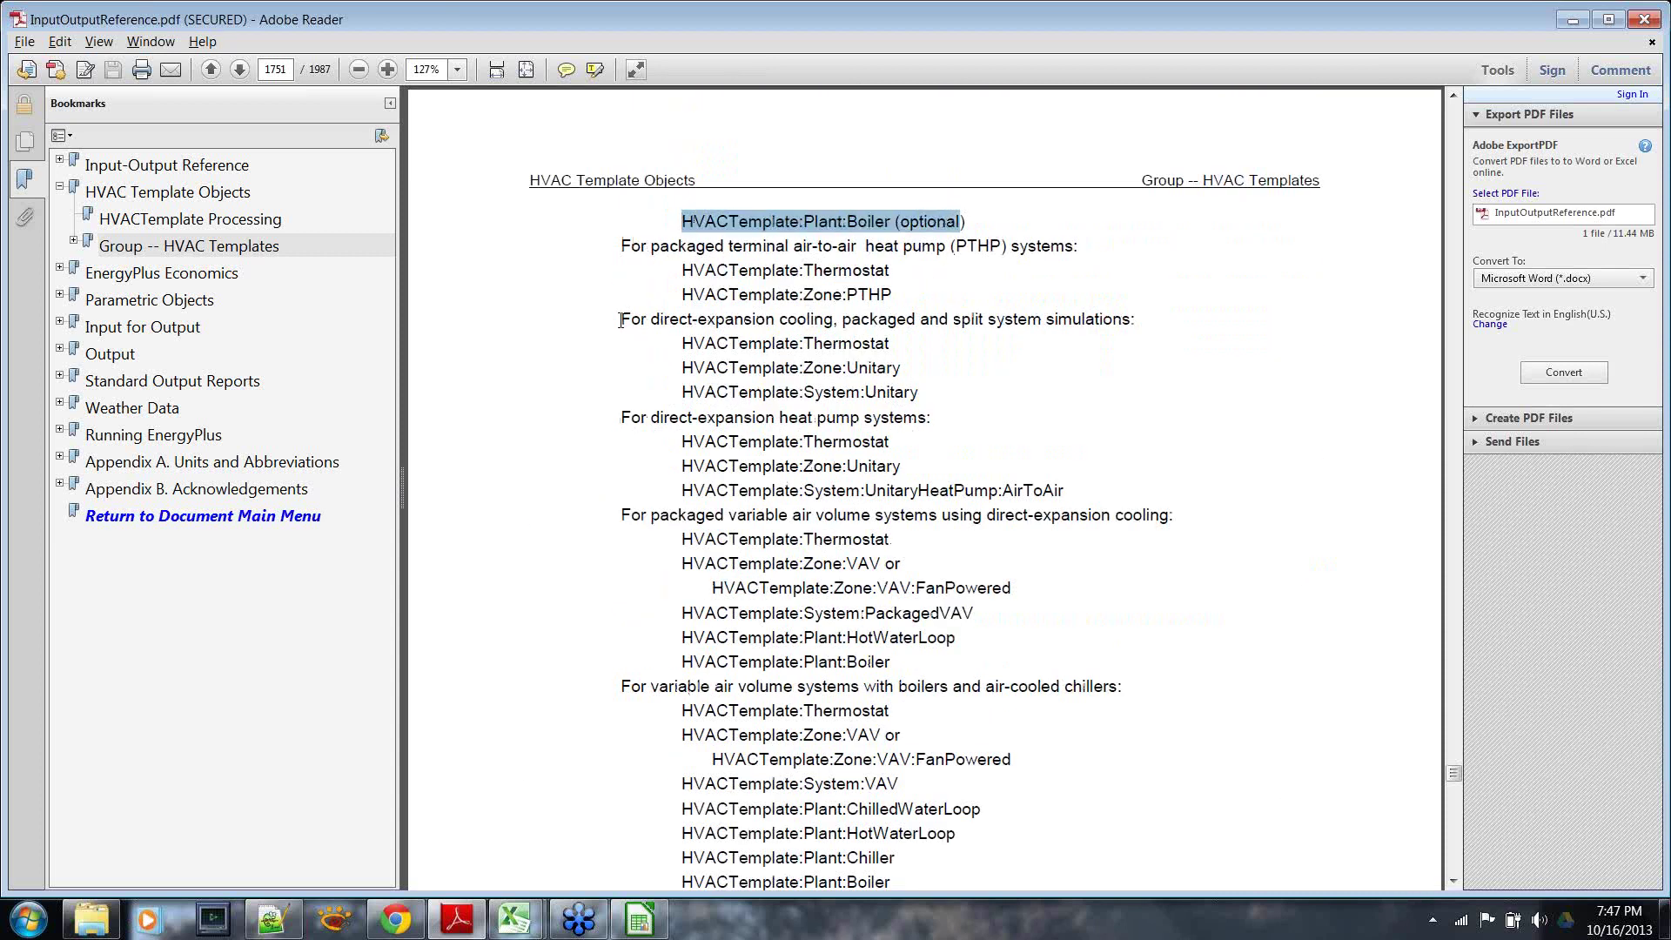
drag(623, 320, 1130, 320)
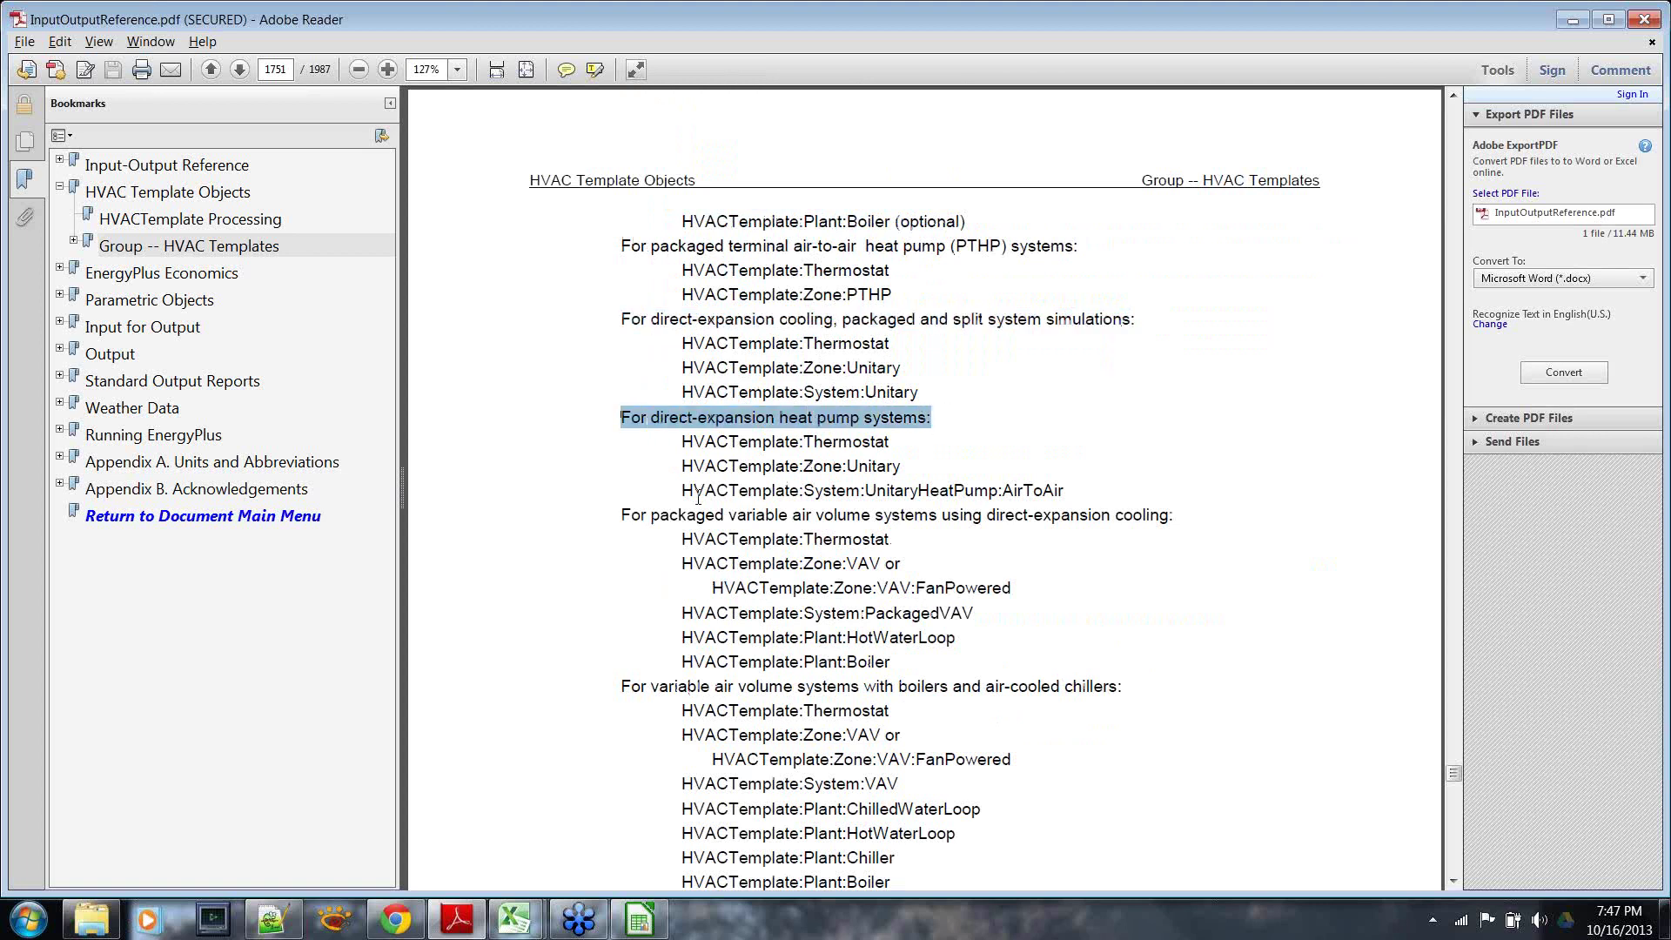
drag(612, 514, 1177, 516)
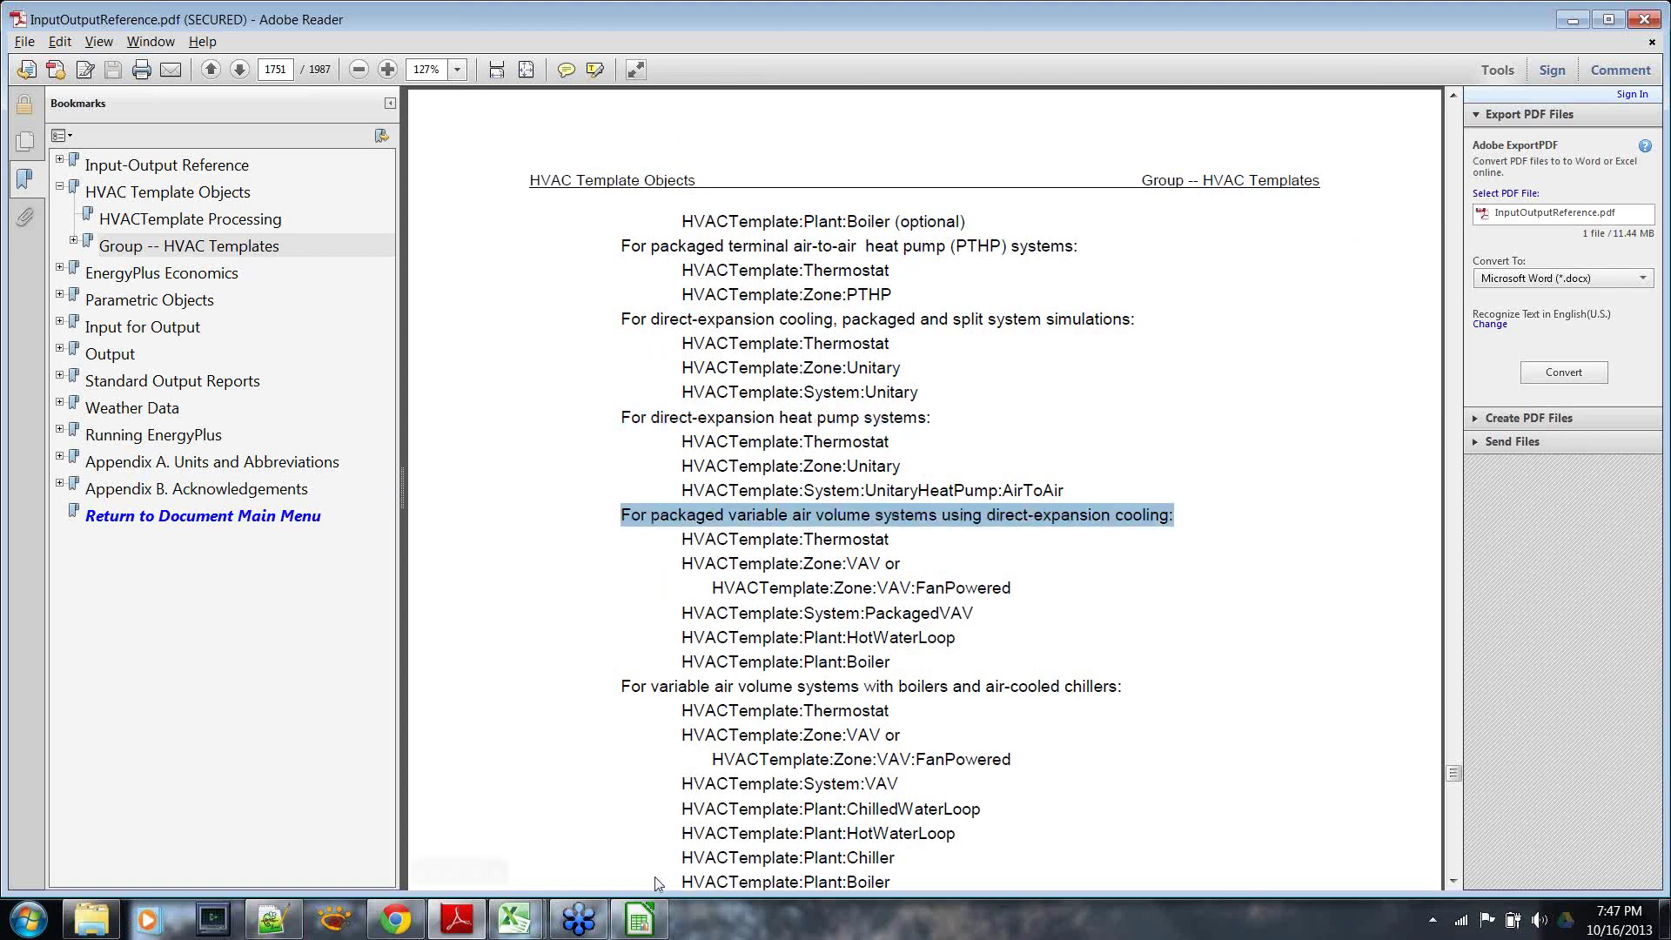
Return to LibreOffice Calc and set the IDF_Template system type to DX Cooling – Packaged or Split, followed by VAV w Boilers, Water-Cooled Chillers, and Tower.
click(648, 920)
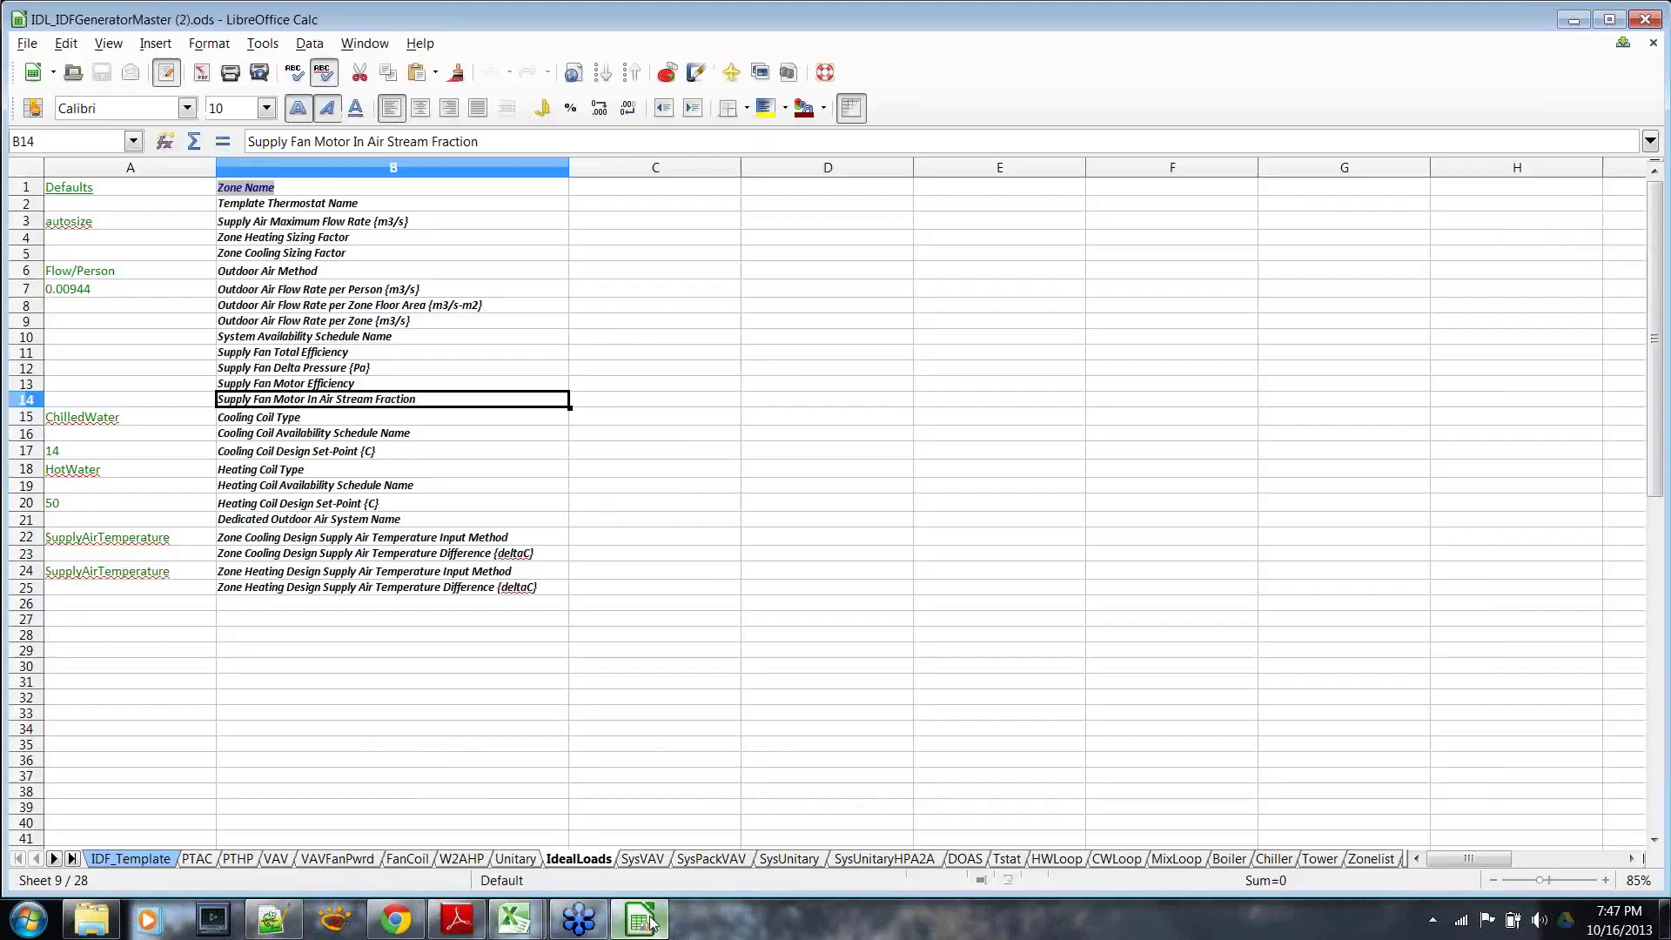
click(574, 520)
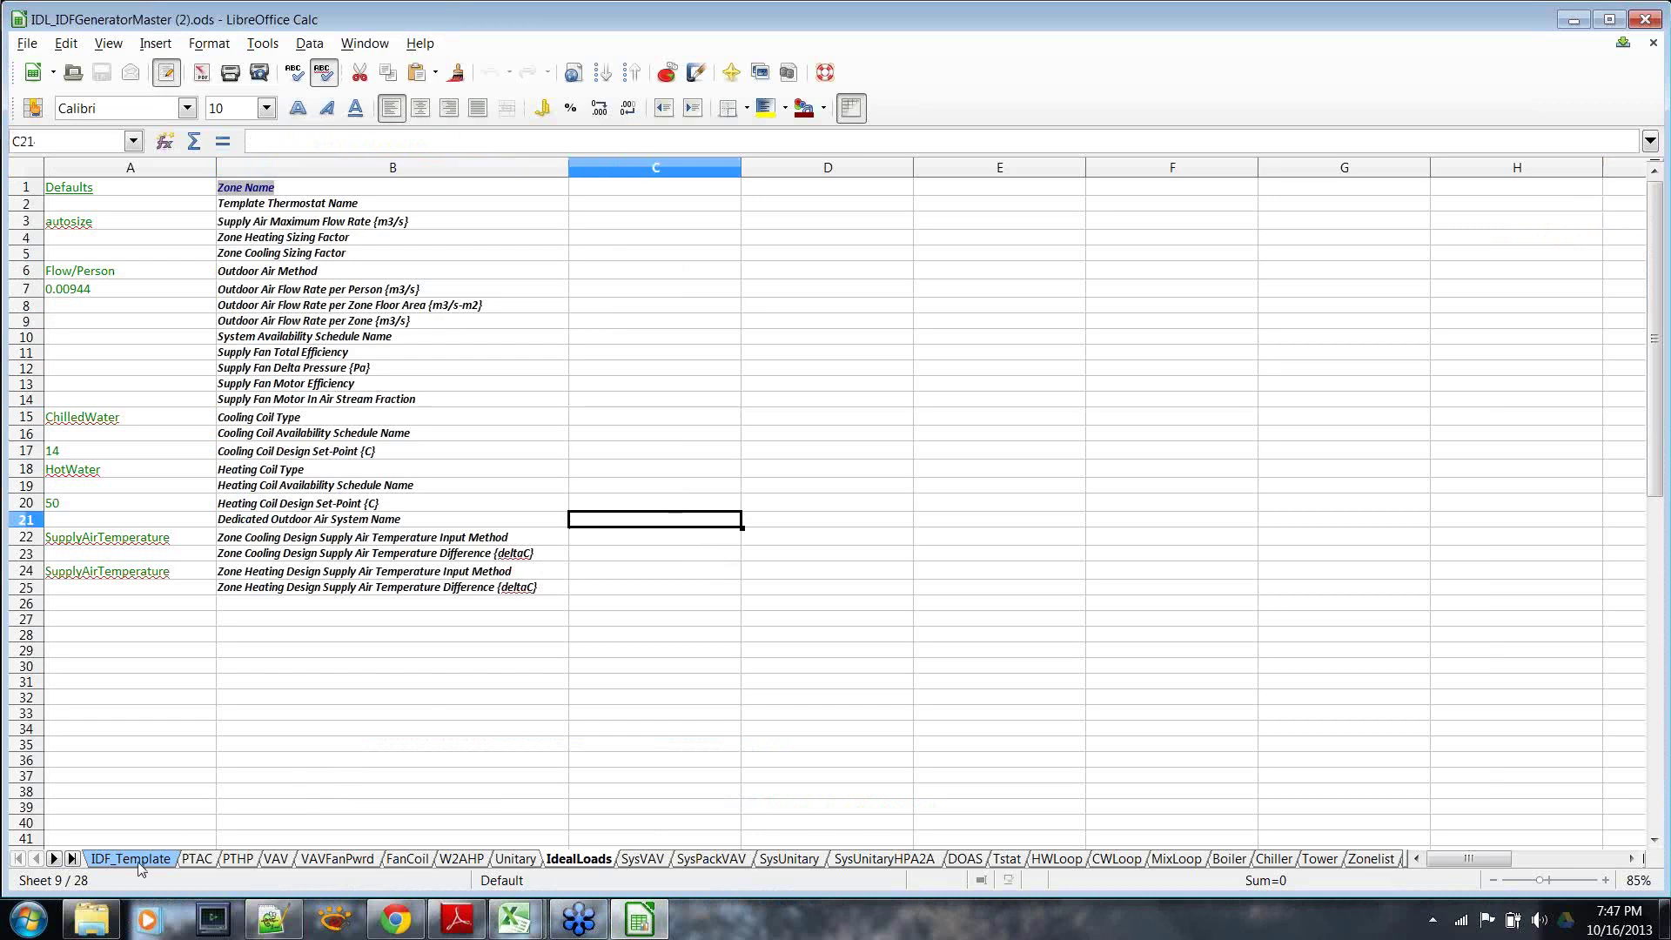
click(131, 859)
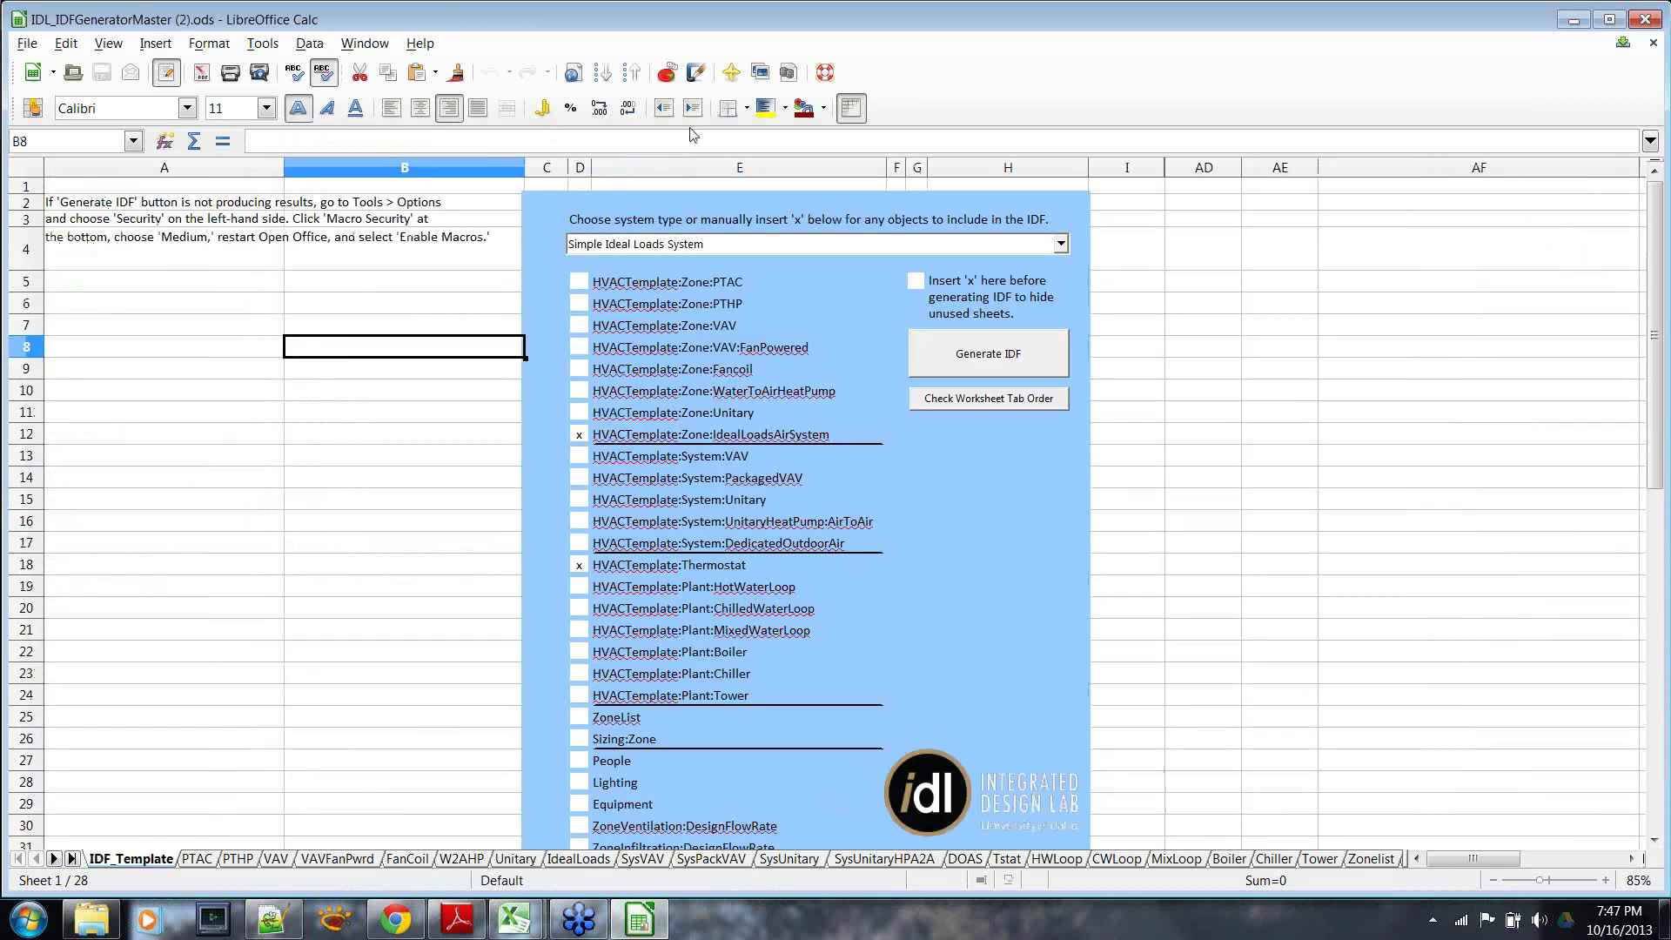
click(1061, 245)
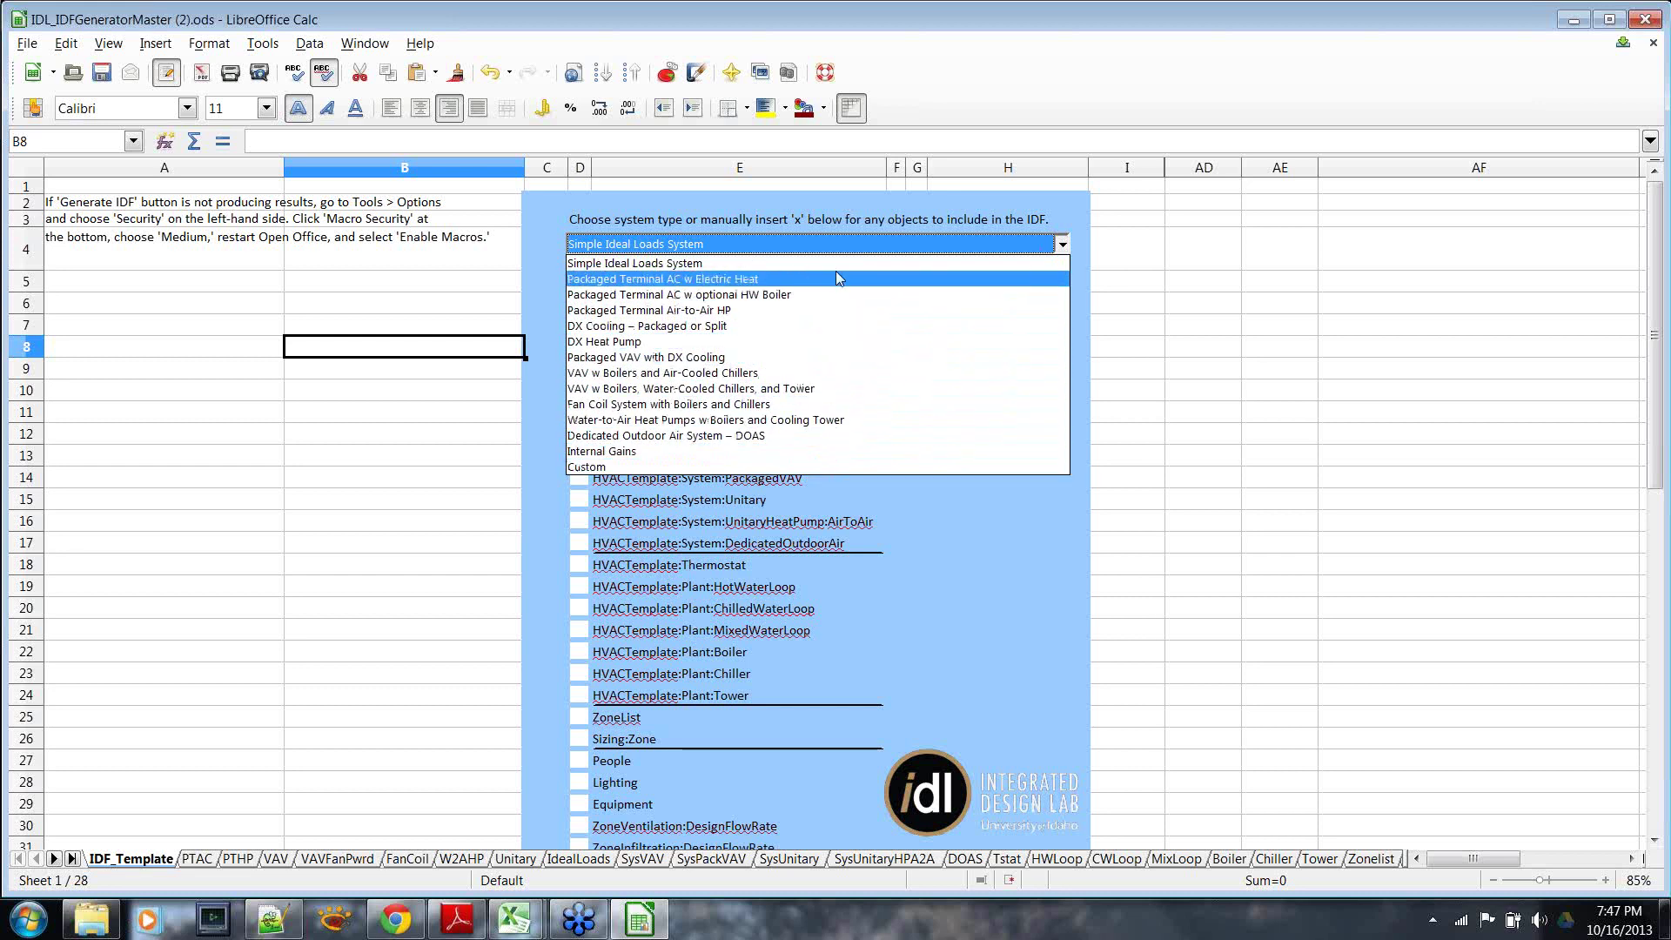
click(826, 327)
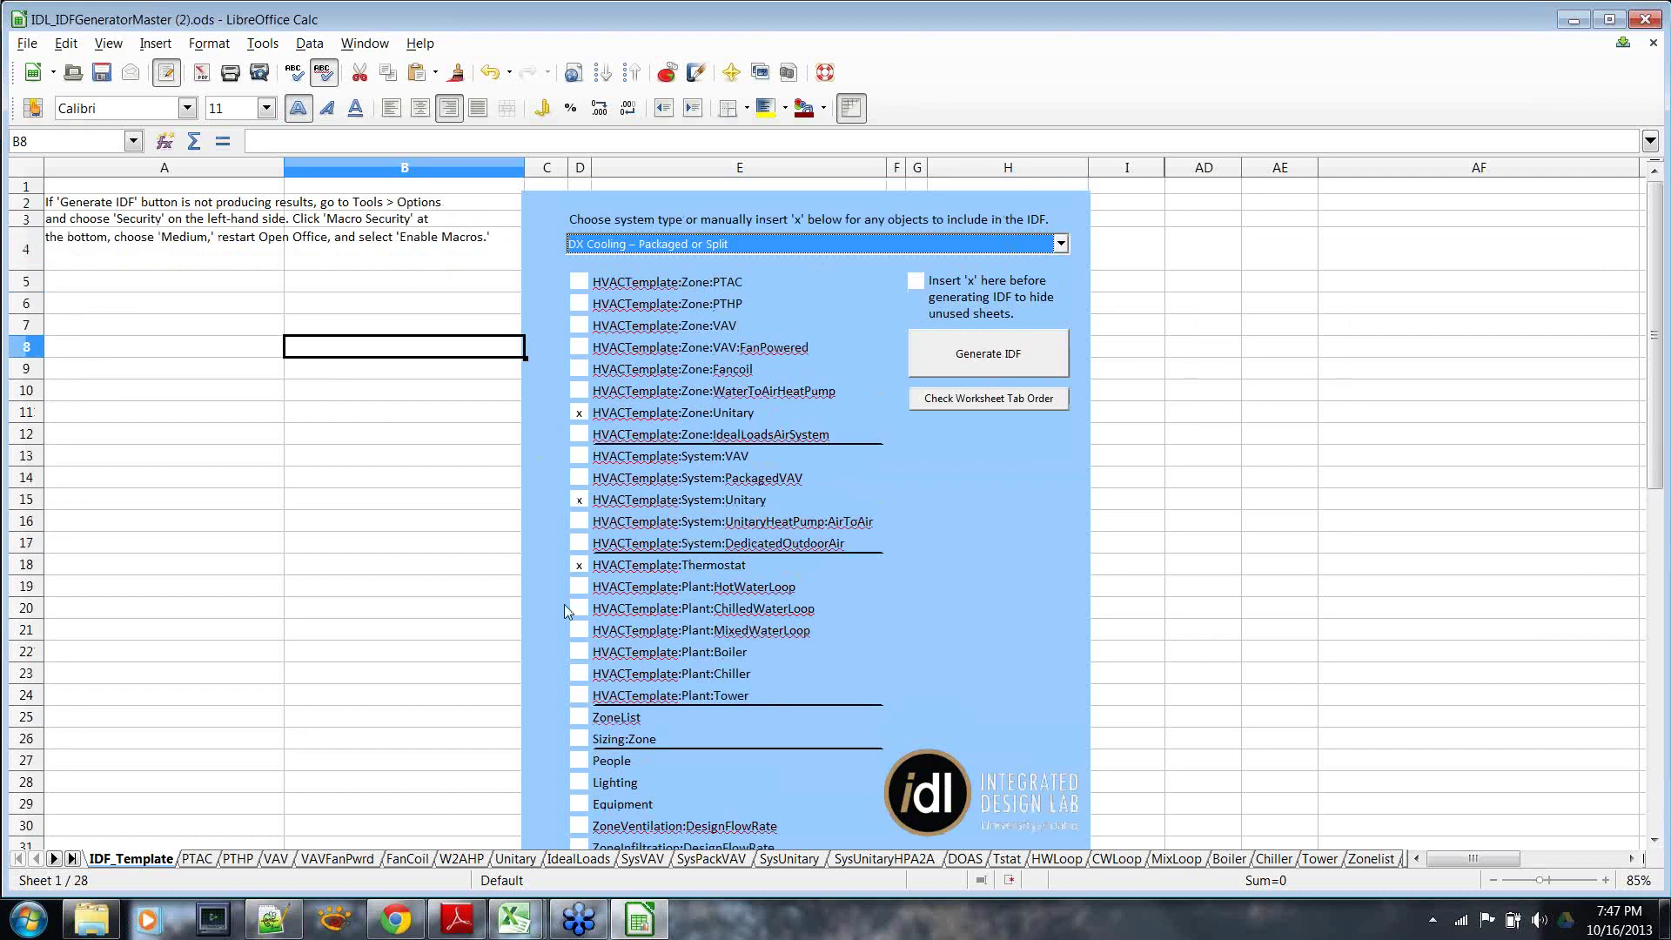
click(1061, 244)
click(801, 388)
Open the VAVFanPwrd sheet and examine its input fields in B1:B30 and the defaults in A1:A30.
click(348, 858)
click(823, 393)
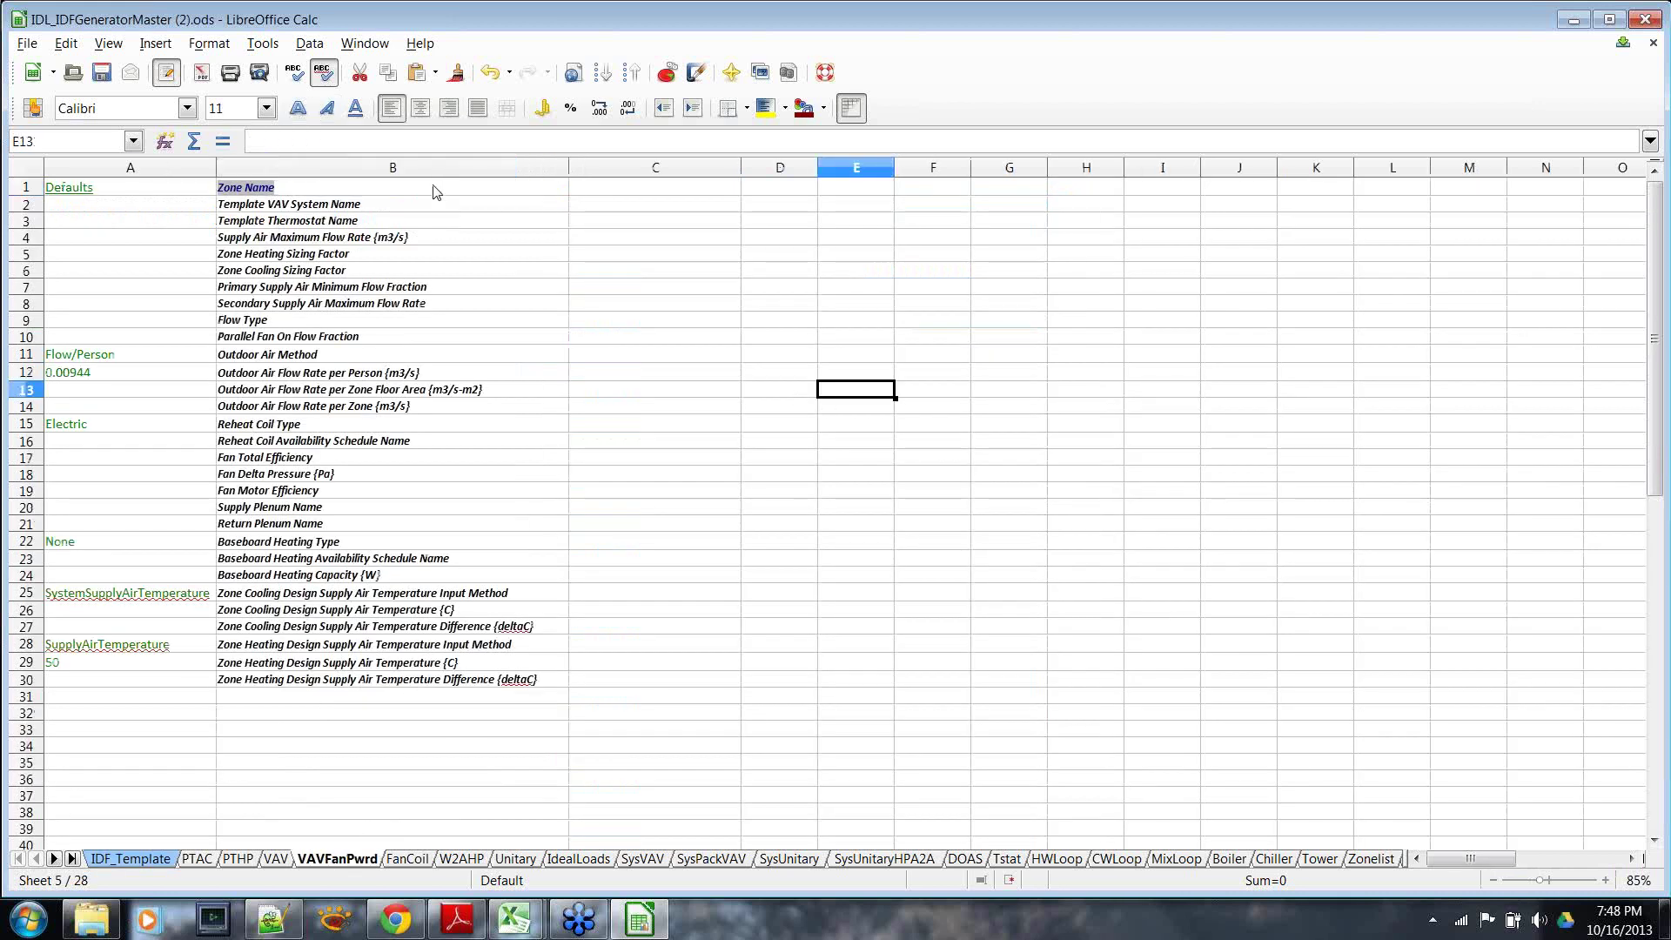
drag(453, 195, 487, 684)
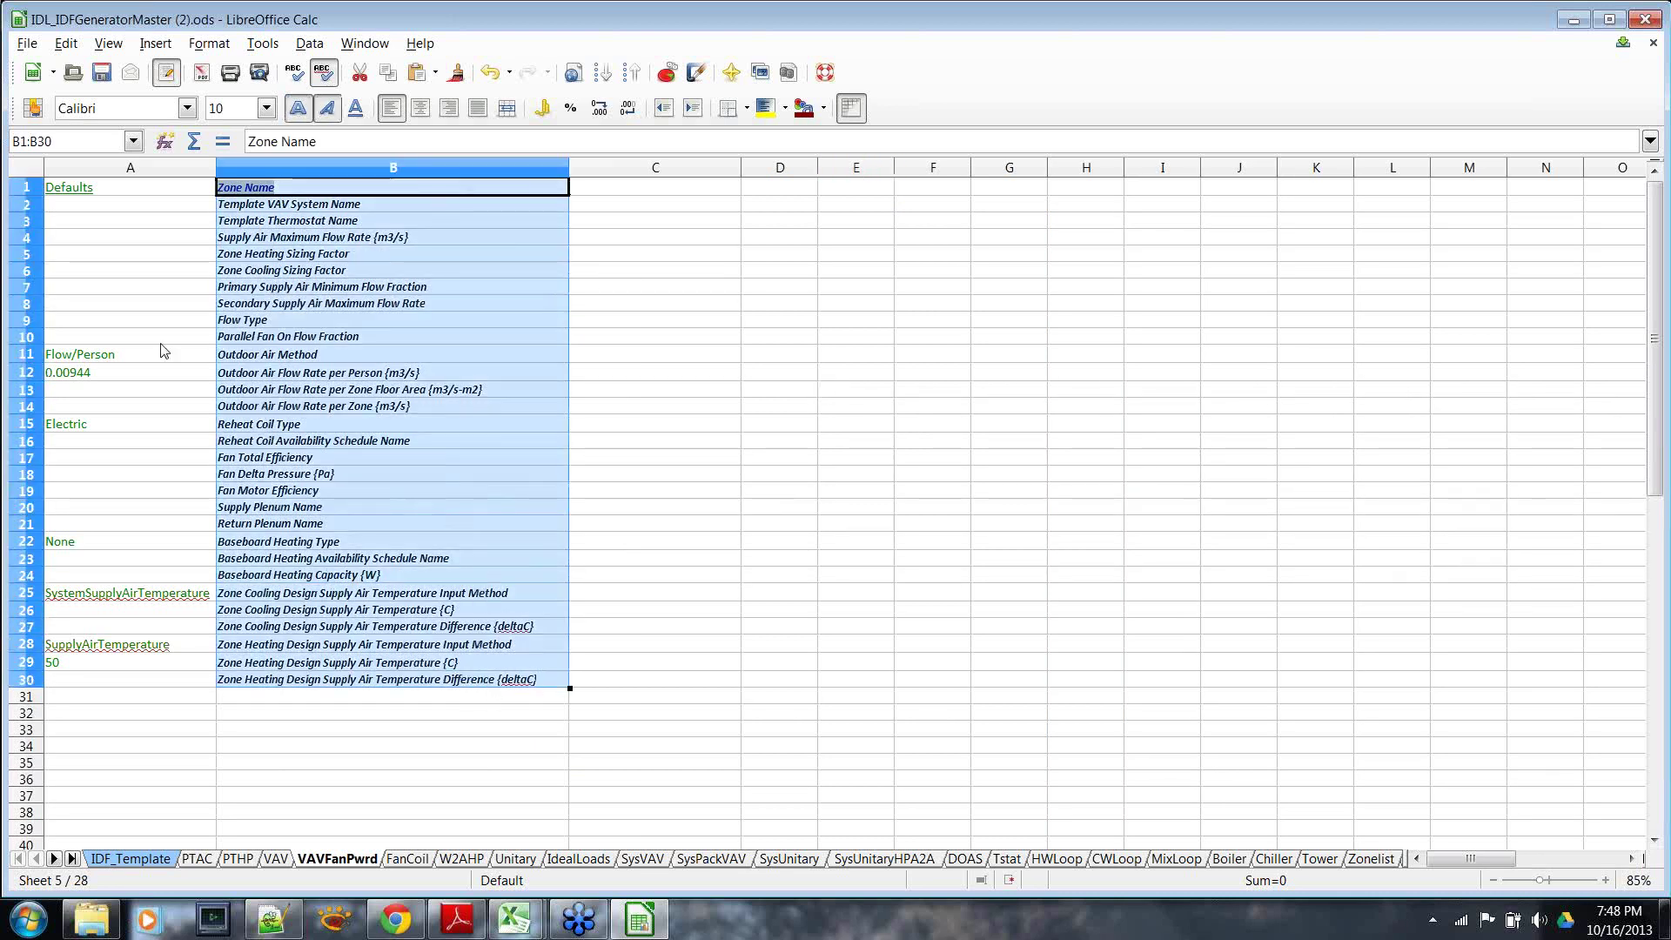
drag(180, 197, 179, 684)
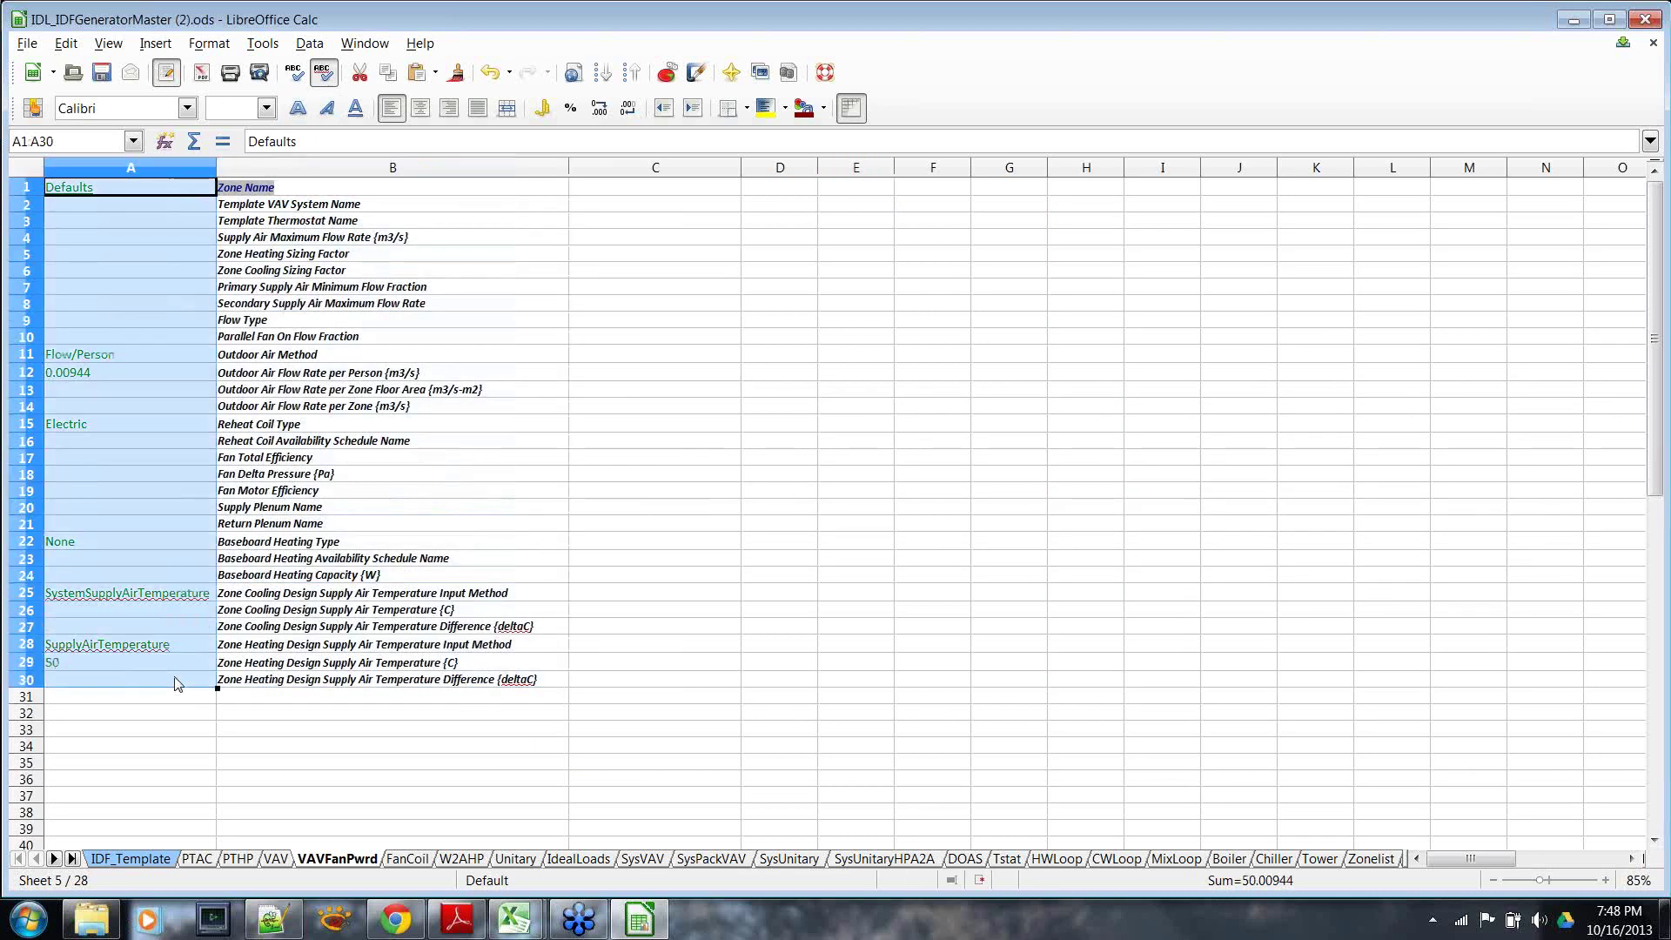
Examine the blank entry columns C, D and E beside the field names on the VAVFanPwrd sheet.
drag(649, 191, 681, 692)
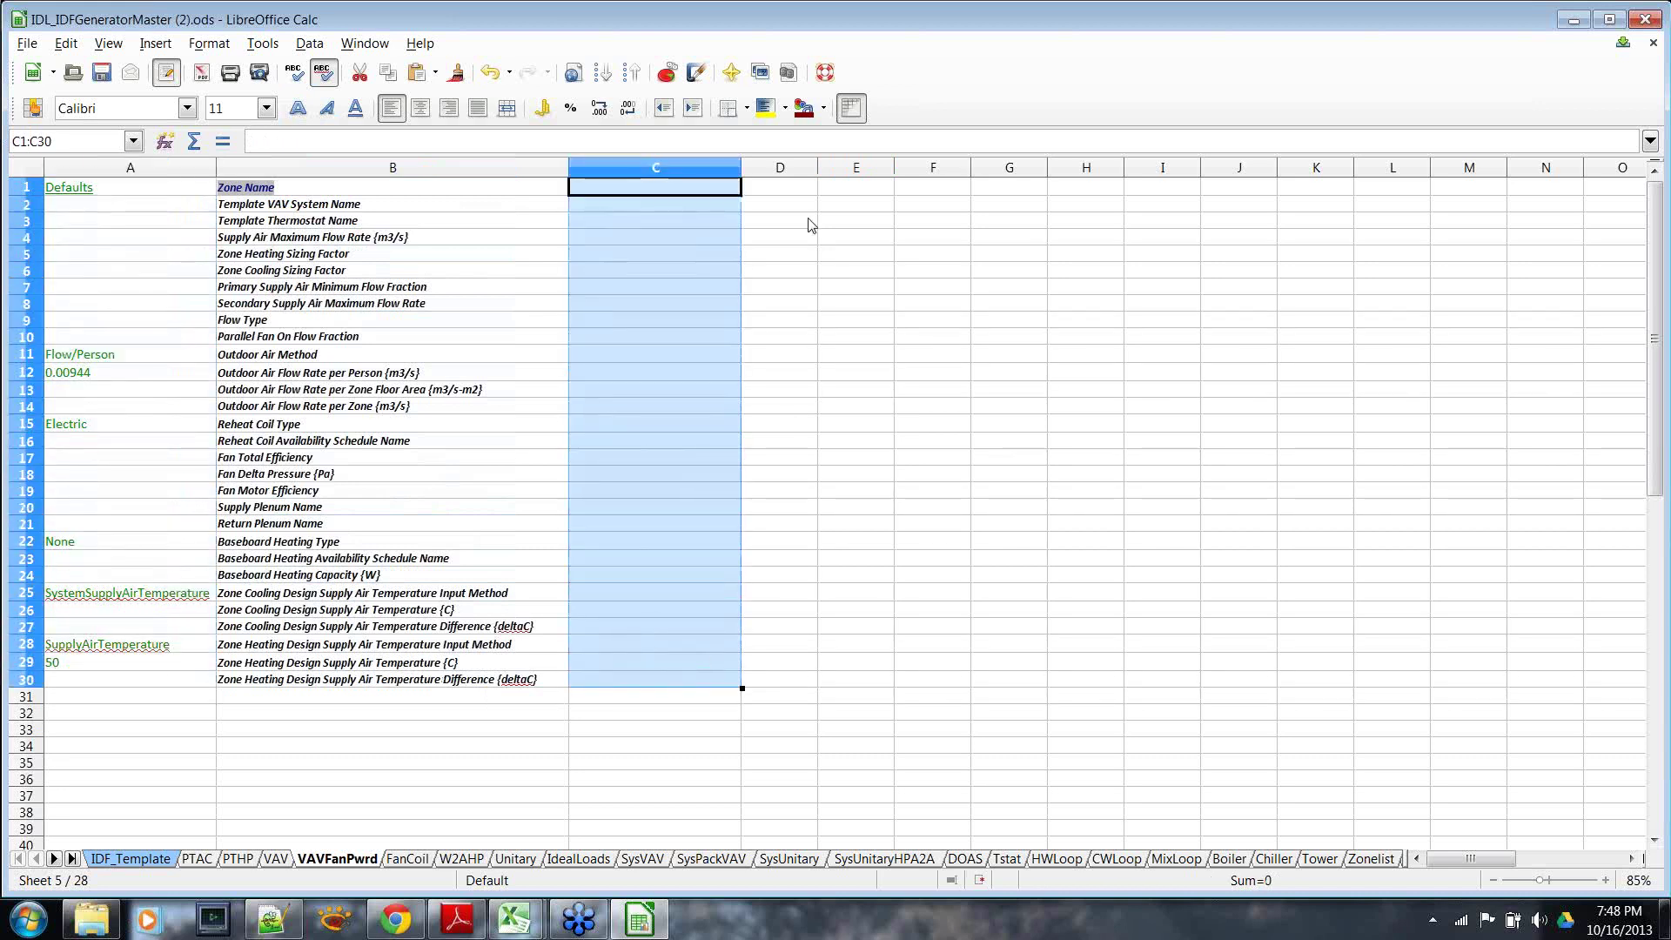
drag(799, 190, 787, 688)
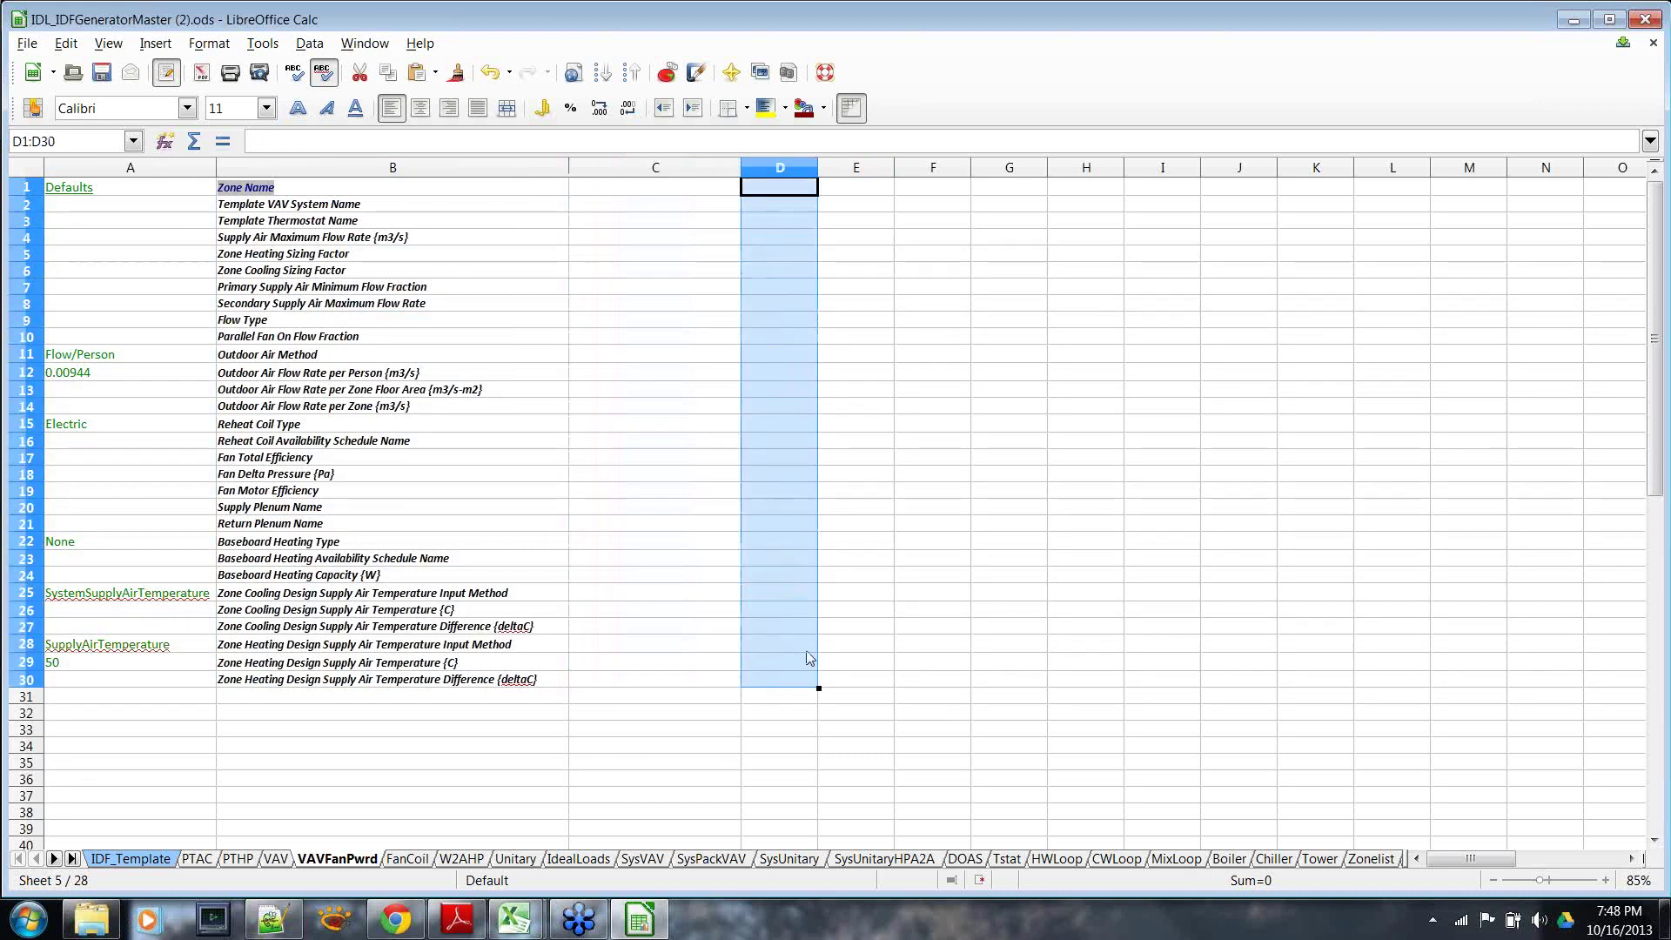
drag(864, 190, 849, 699)
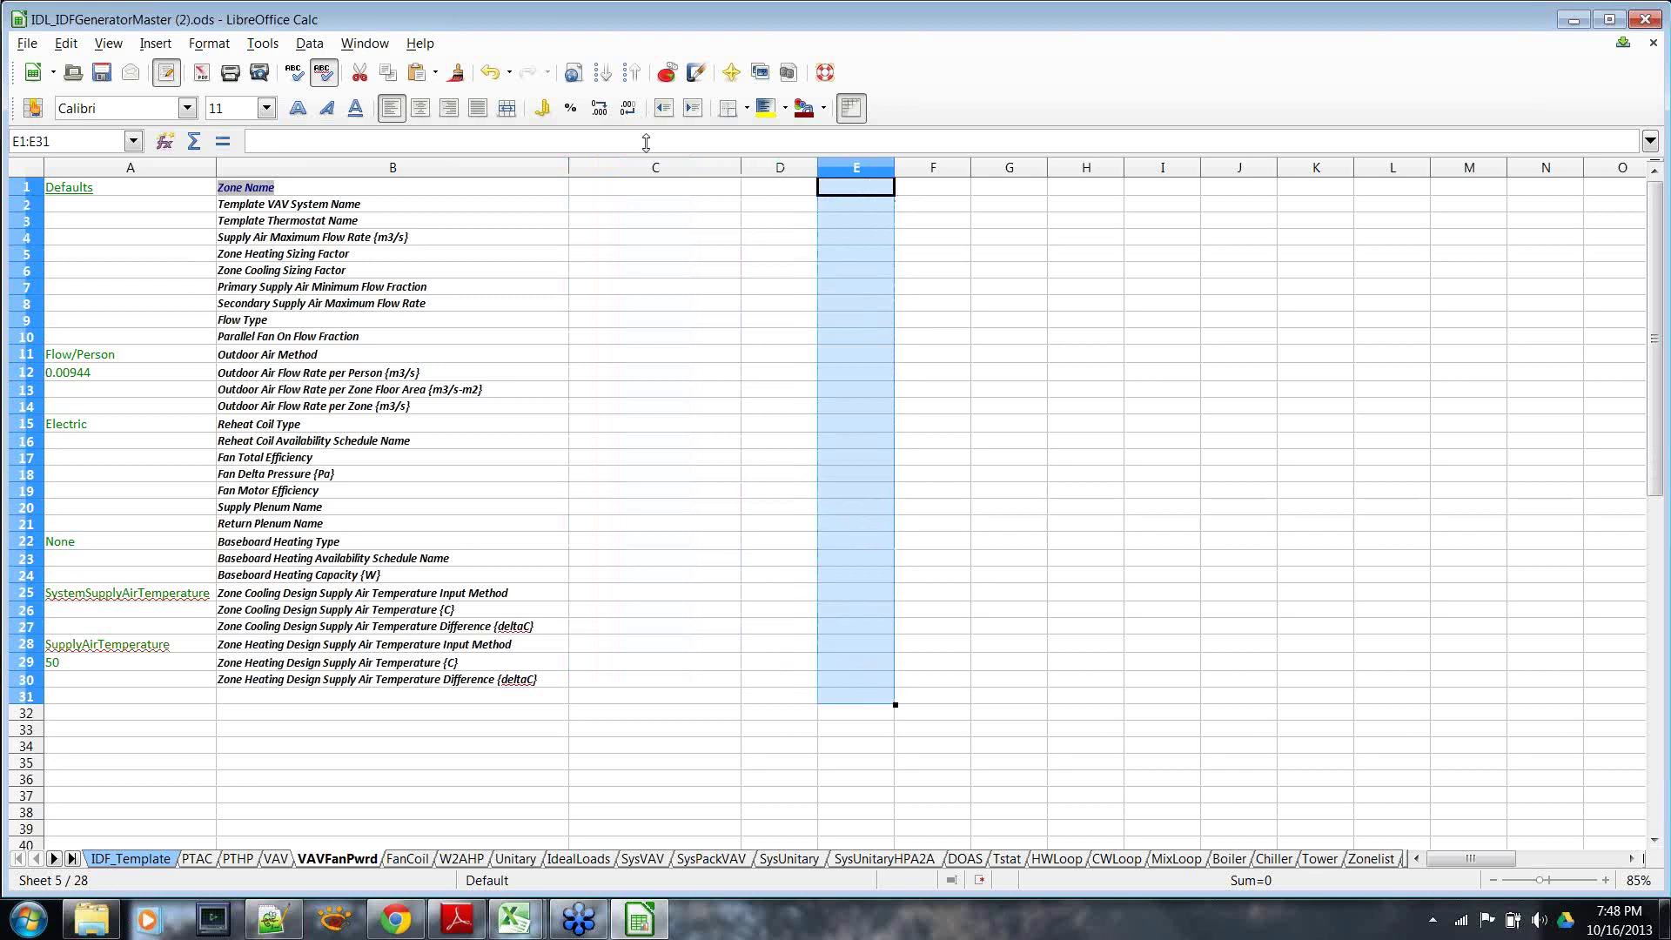
click(759, 264)
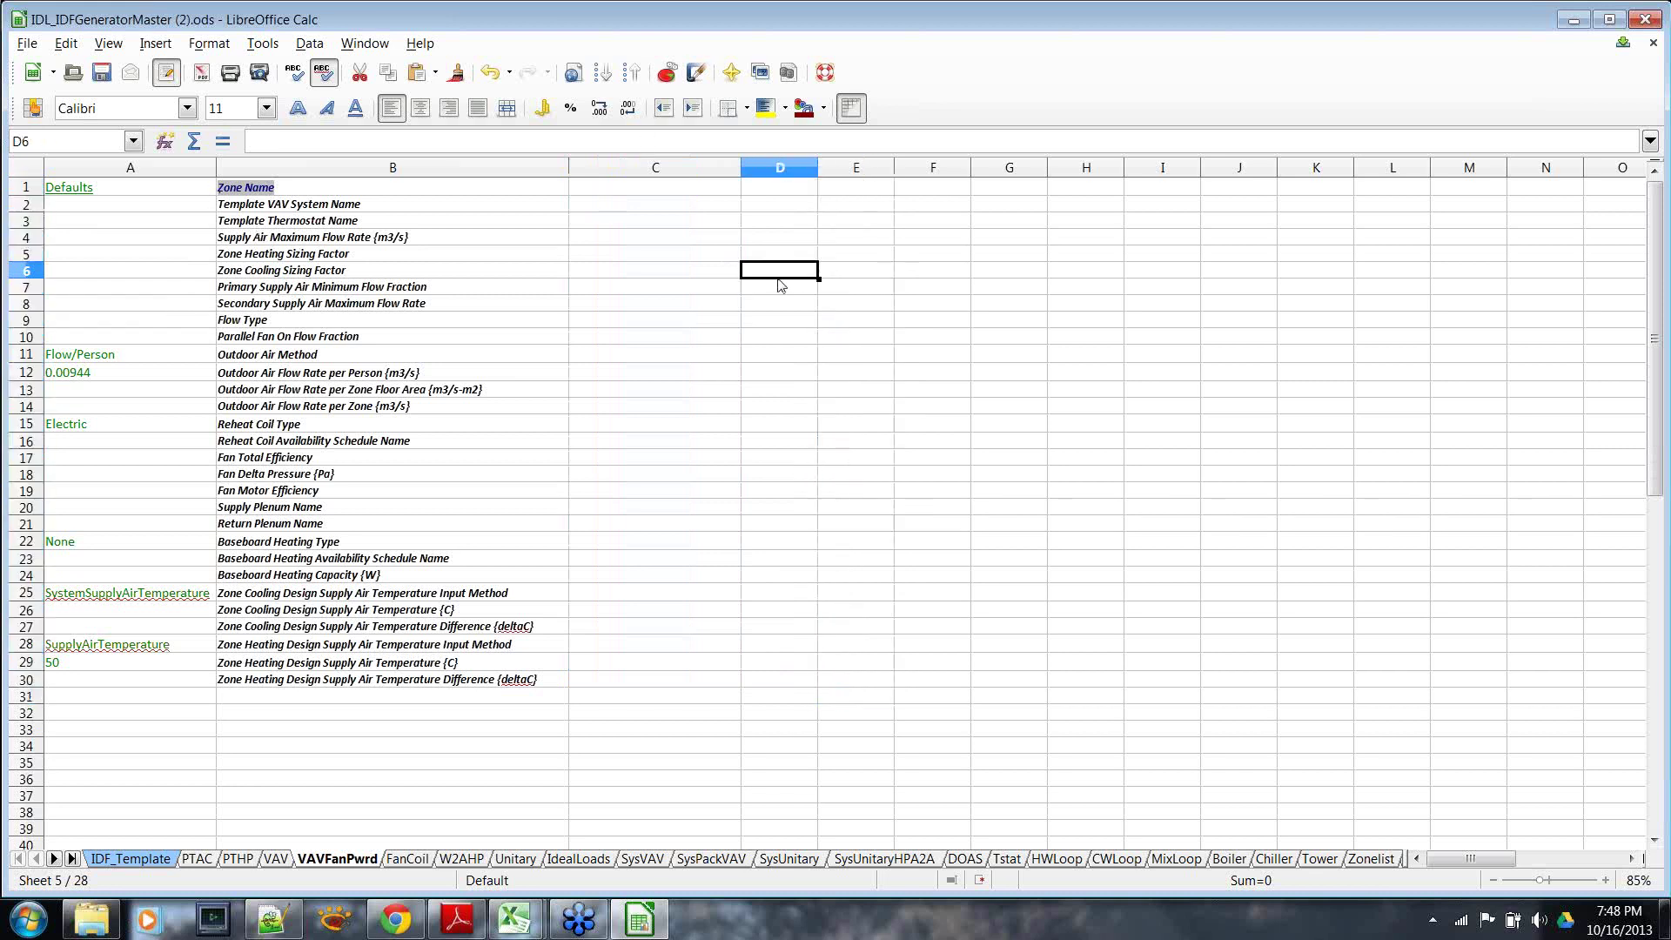
click(690, 194)
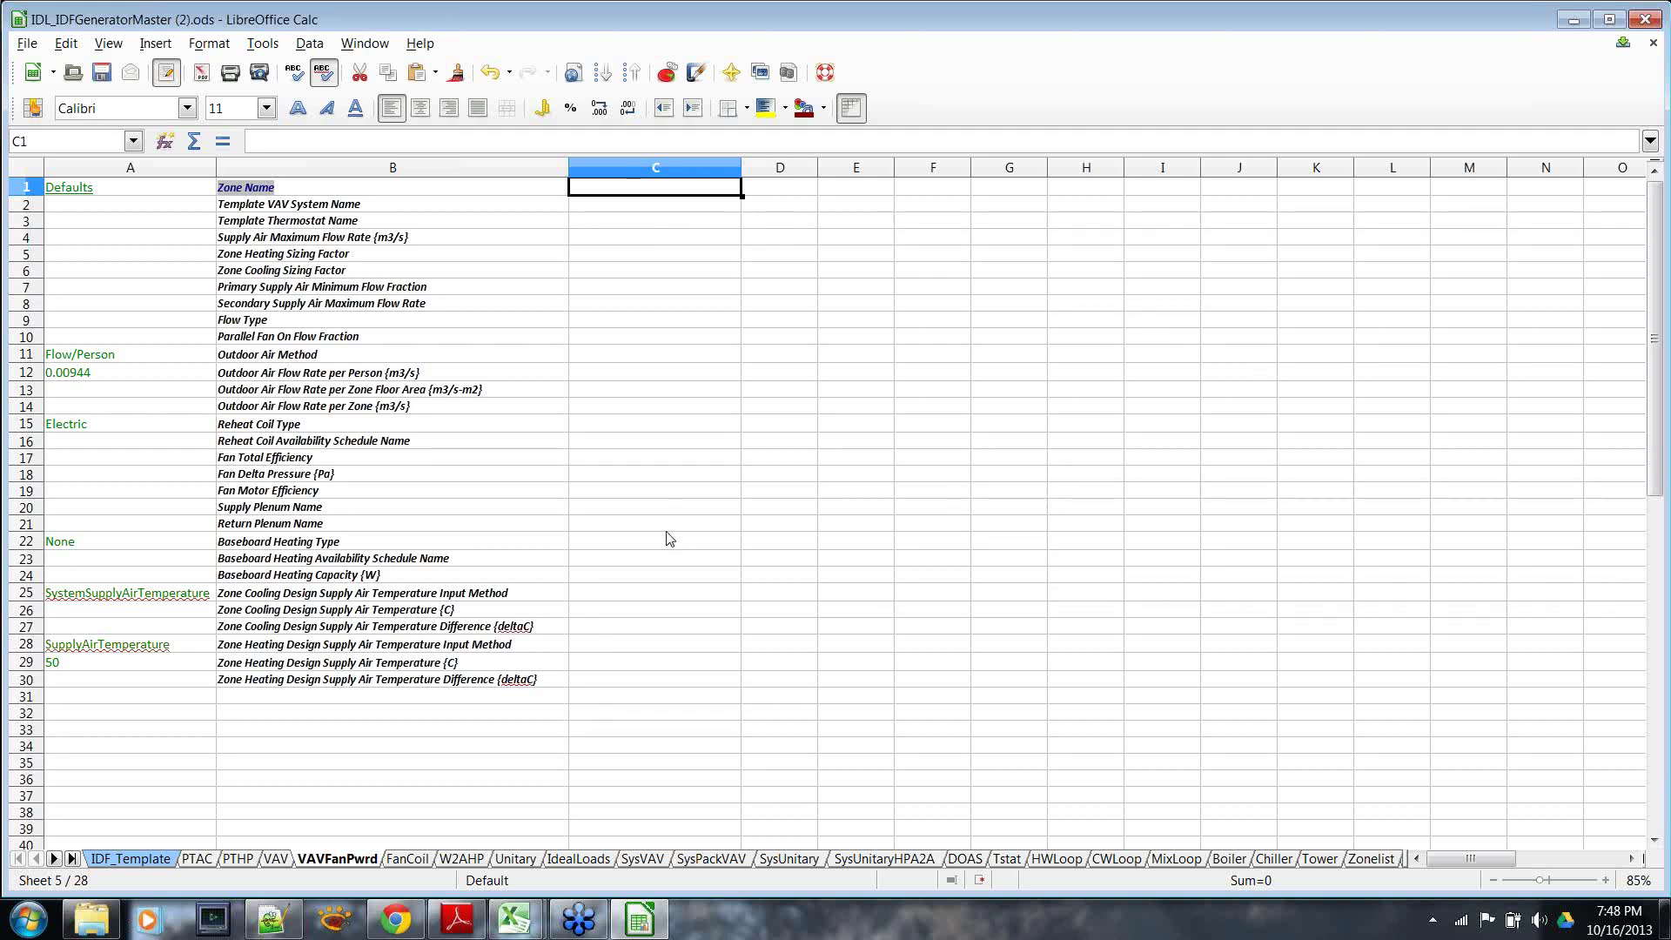
On the IDF_Template sheet, mark the option to hide unused sheets with x and generate the IDF.
click(159, 864)
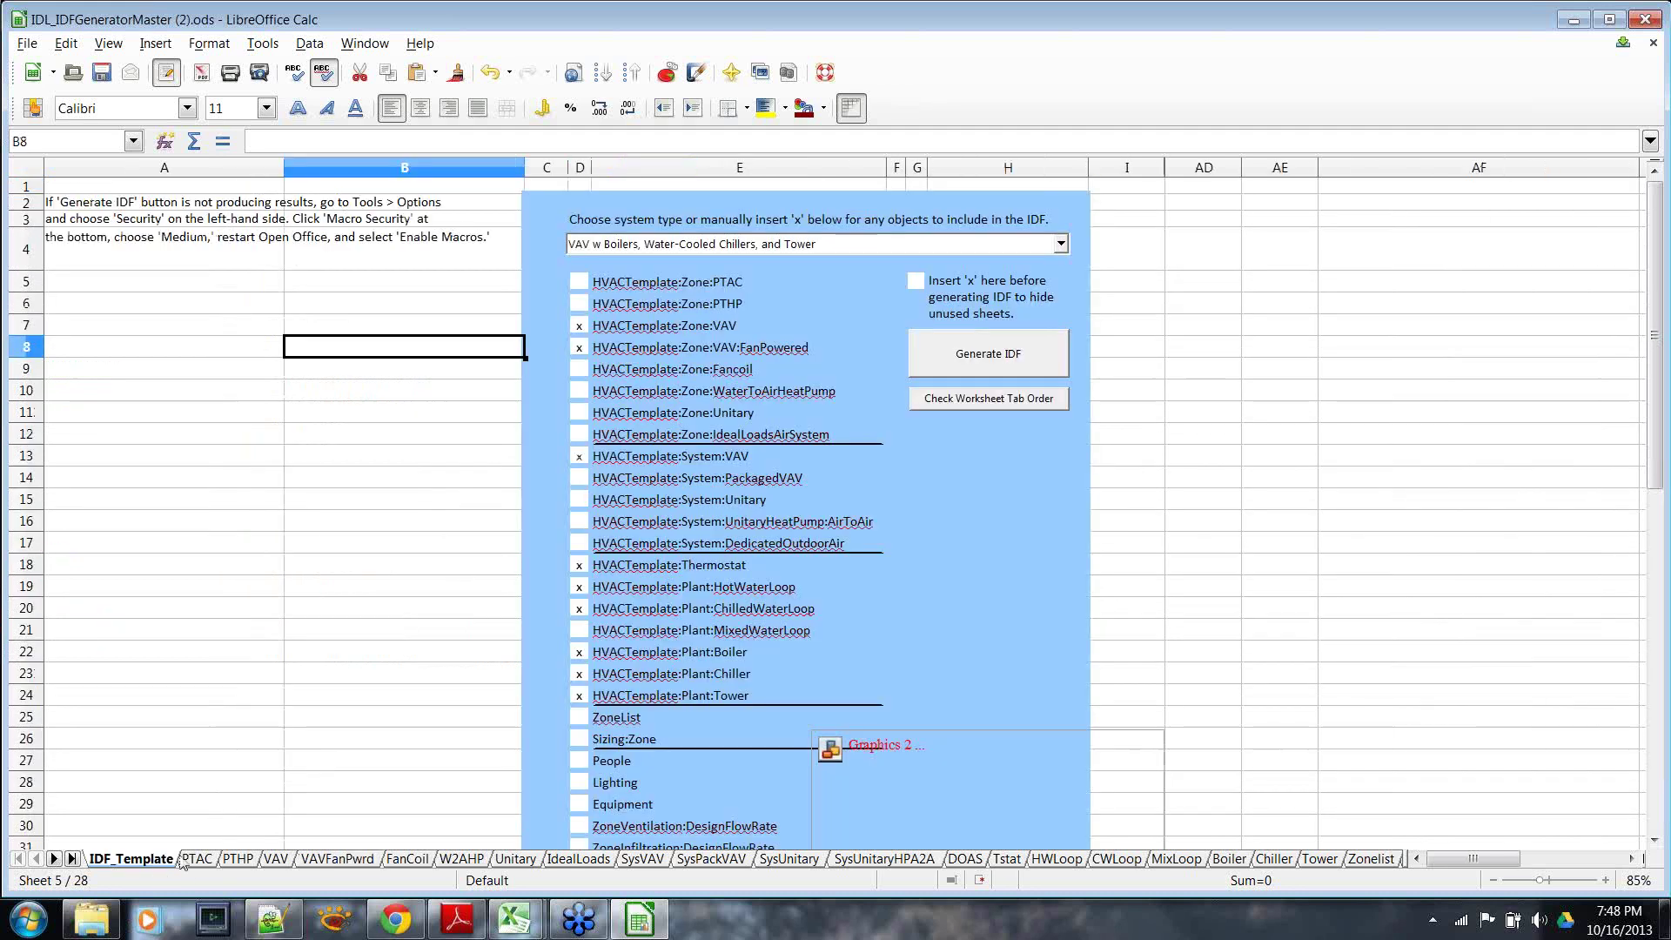
click(1201, 477)
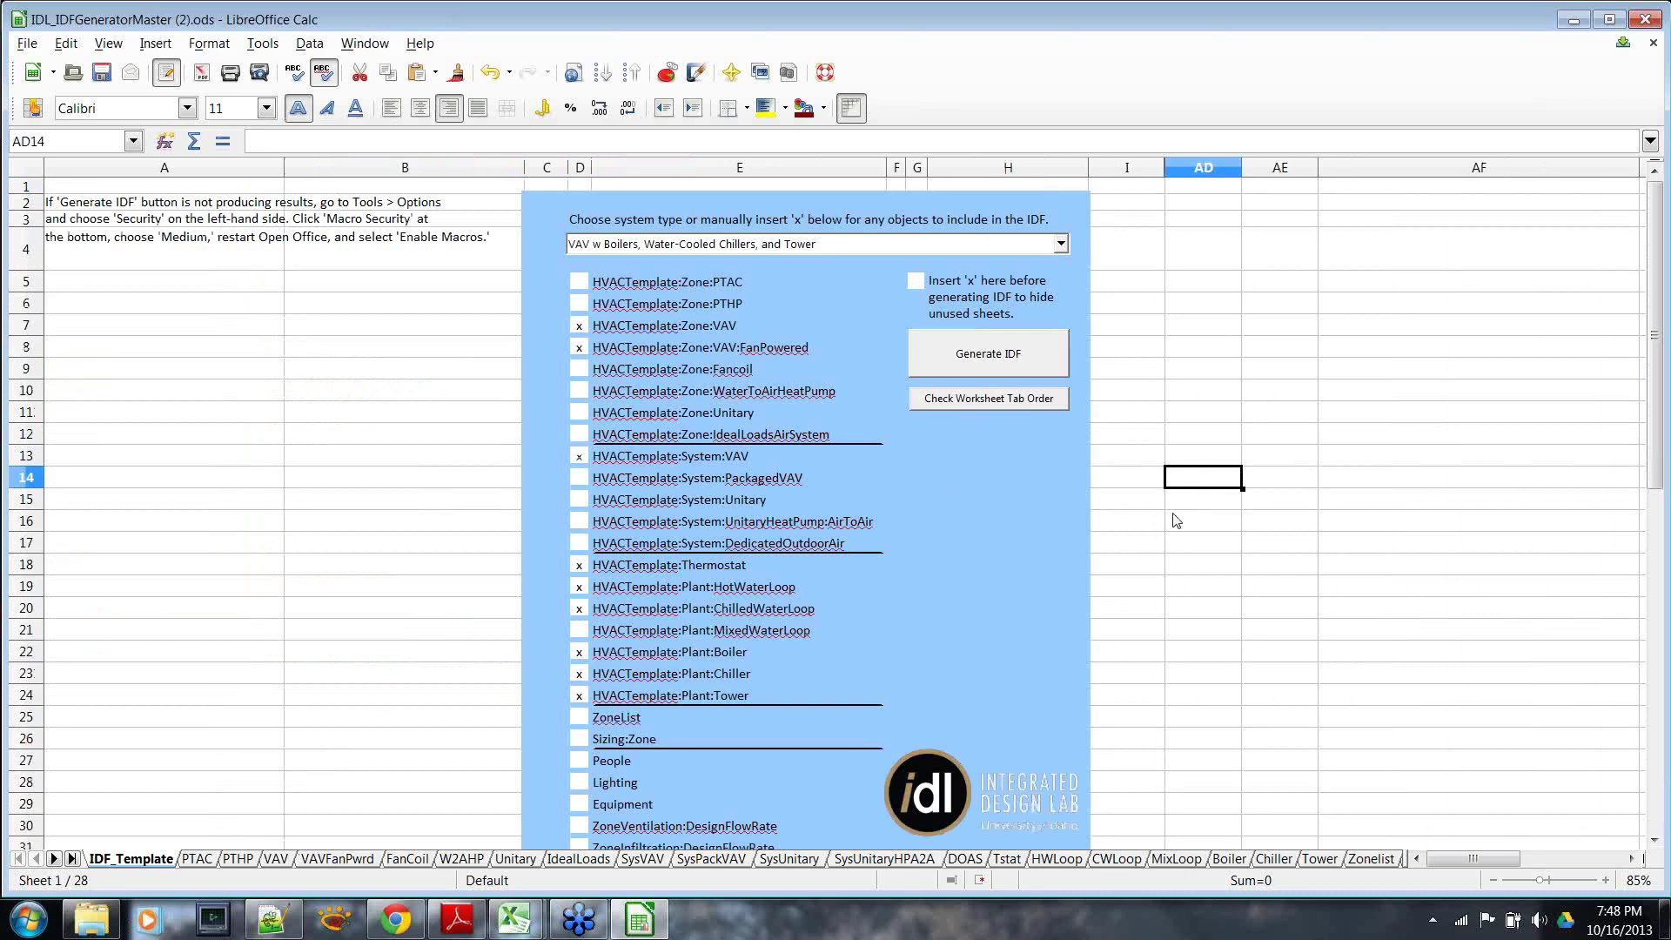
scroll(661, 453, down, 1)
scroll(749, 396, up, 1)
click(917, 279)
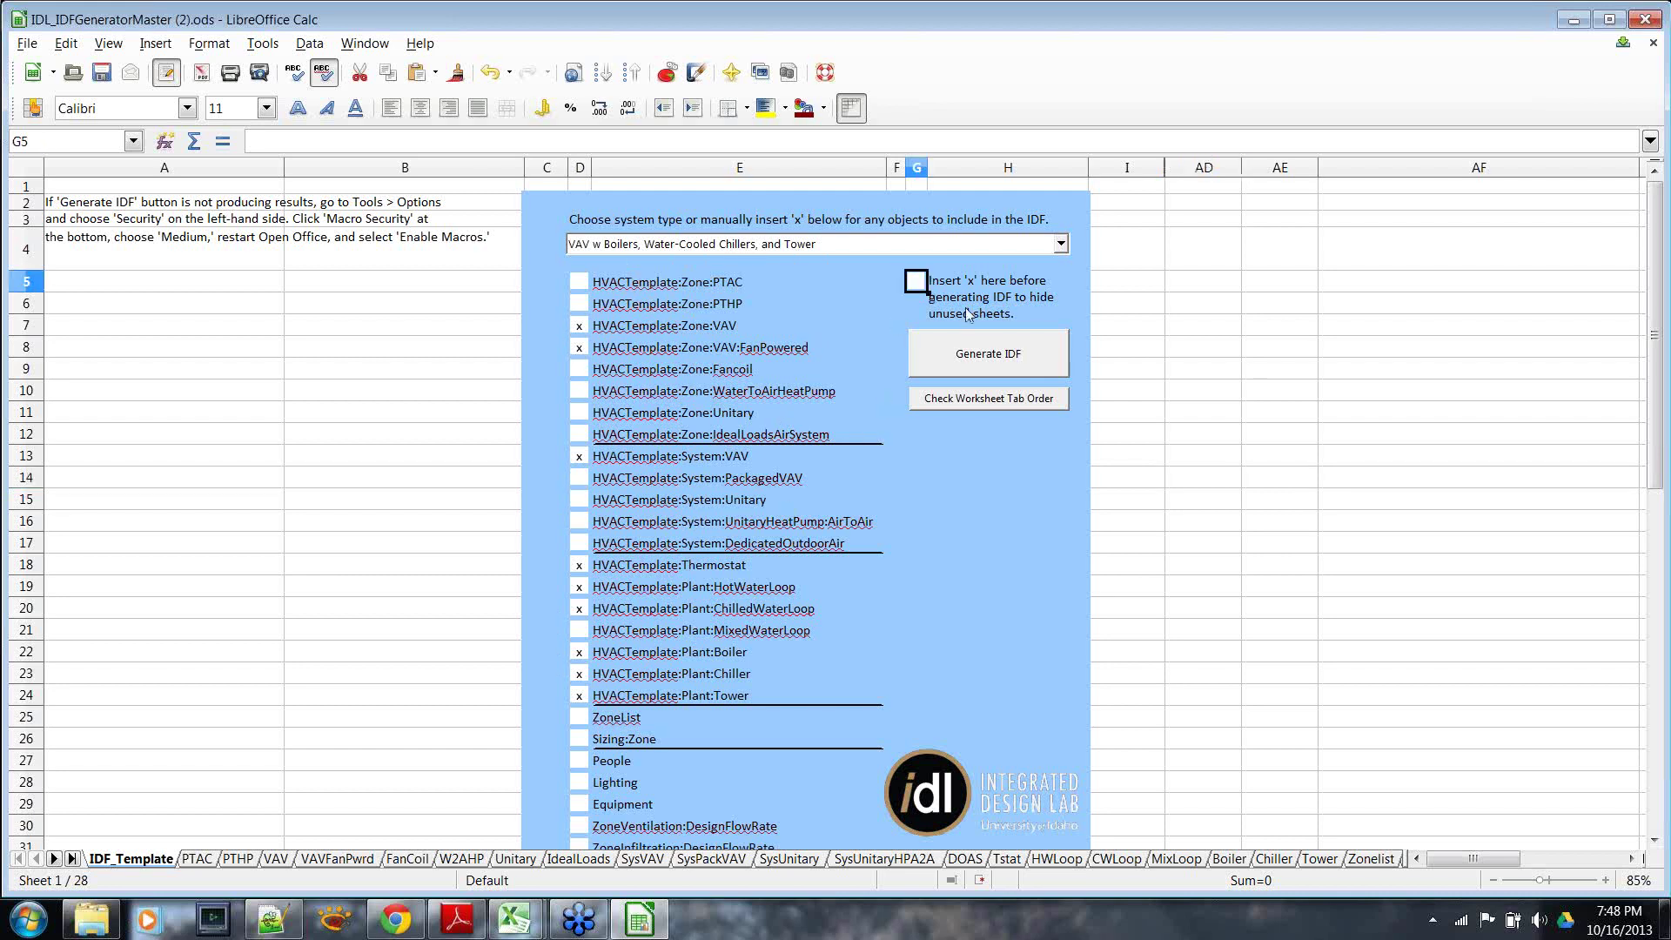
text(x)
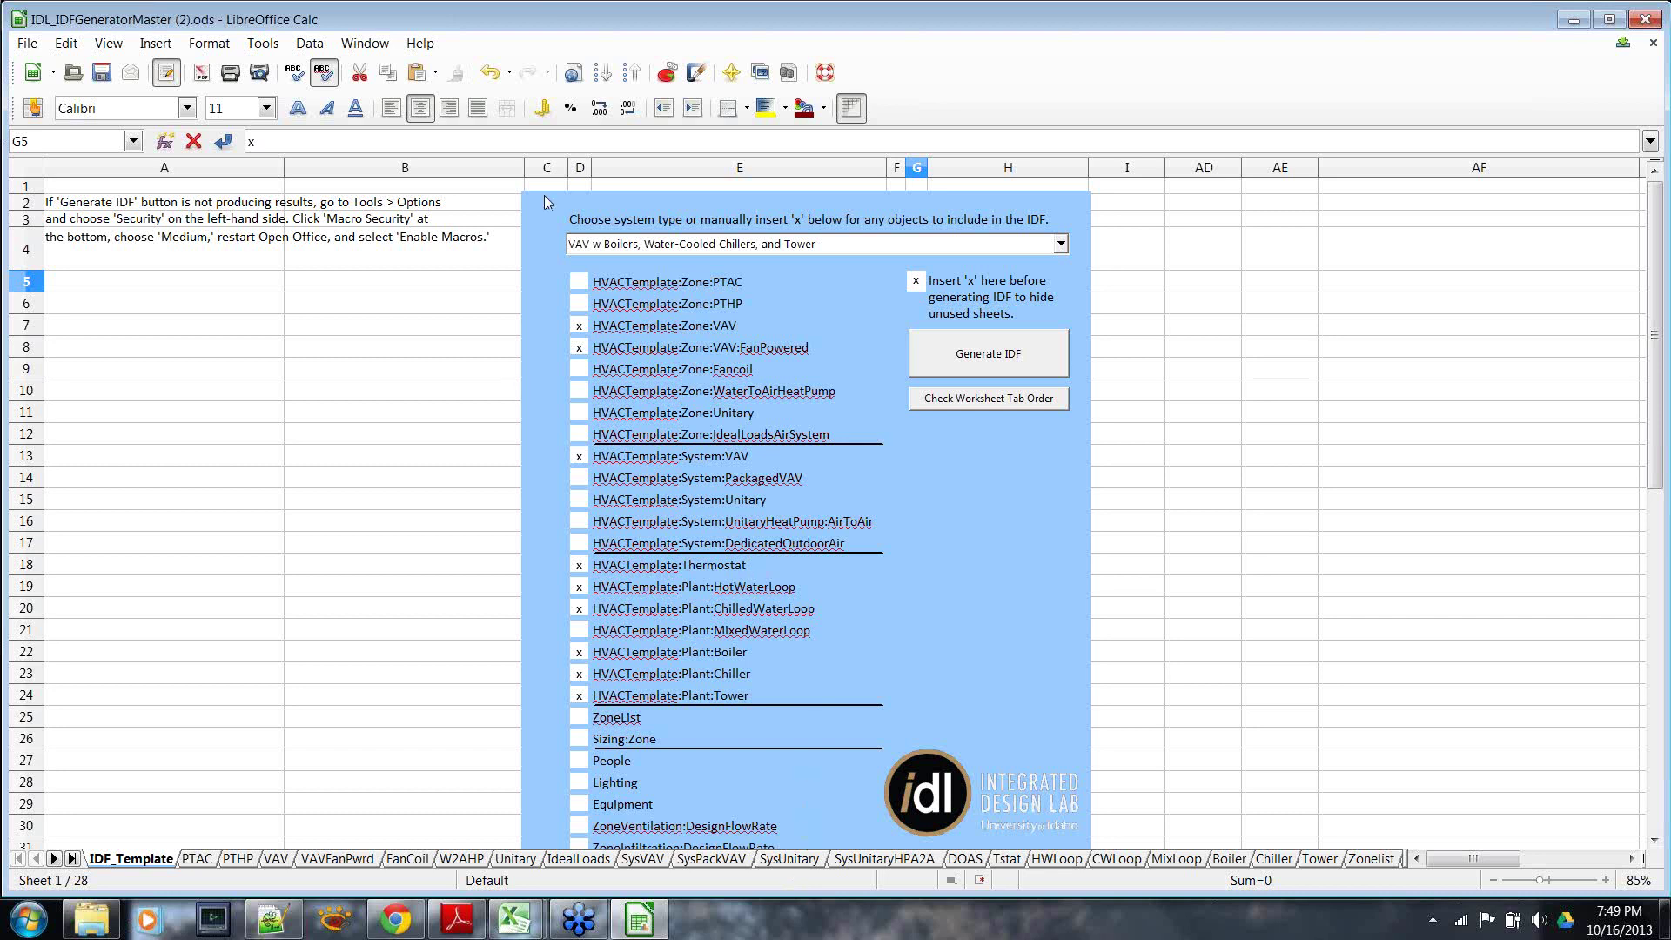
click(987, 352)
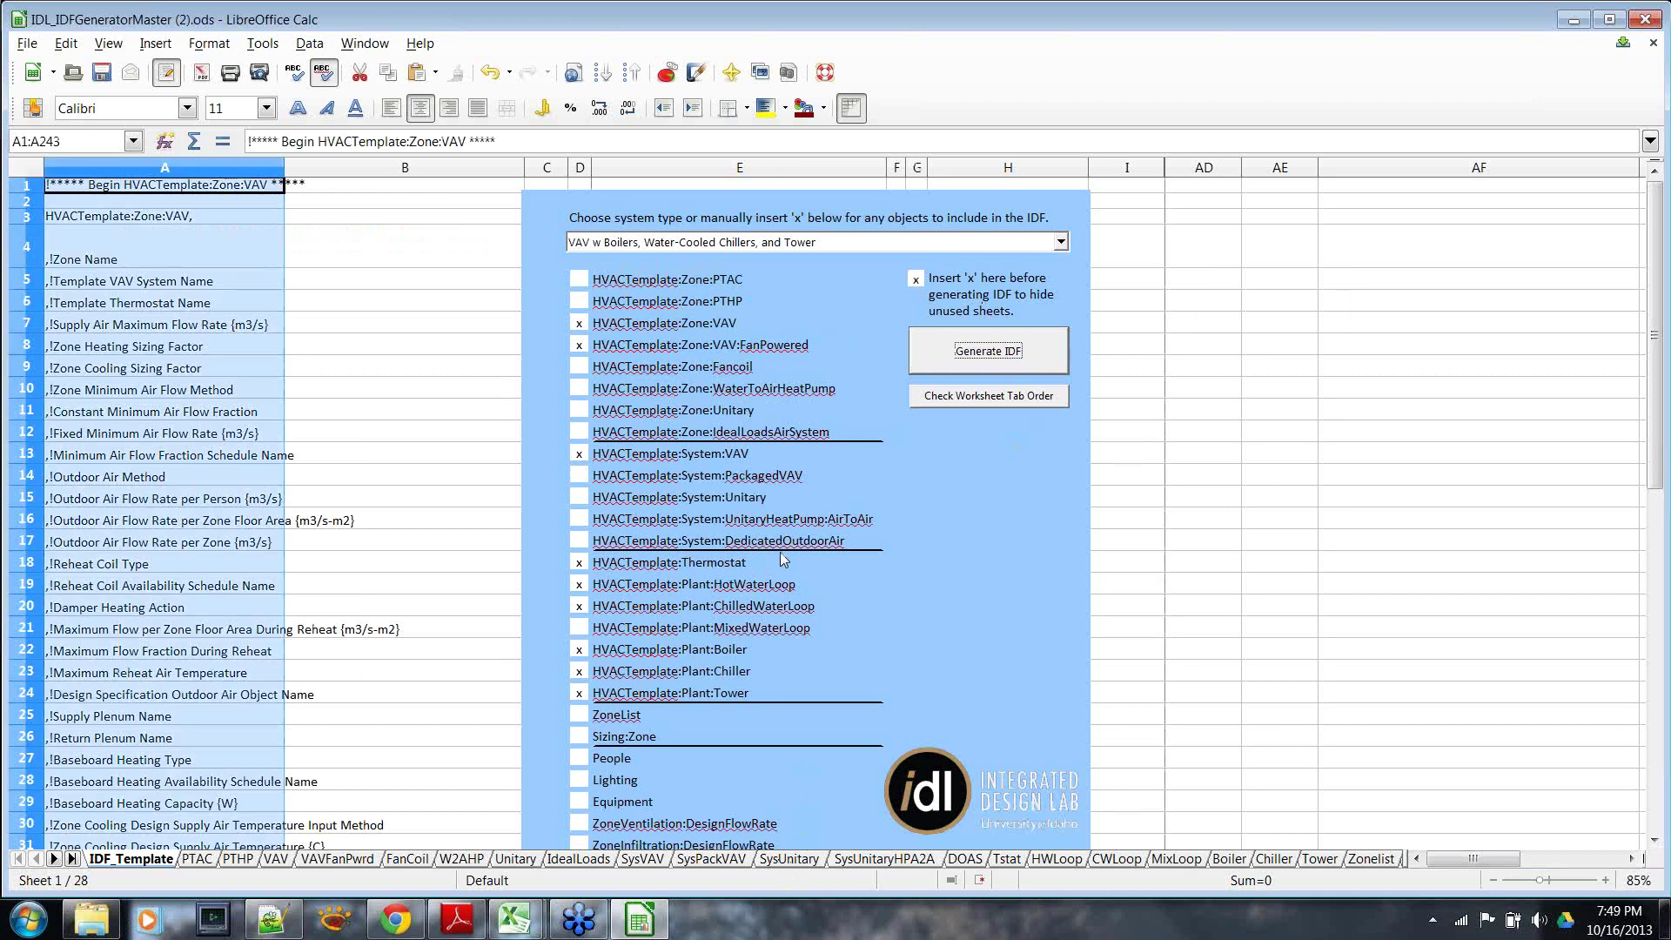
click(383, 372)
click(988, 351)
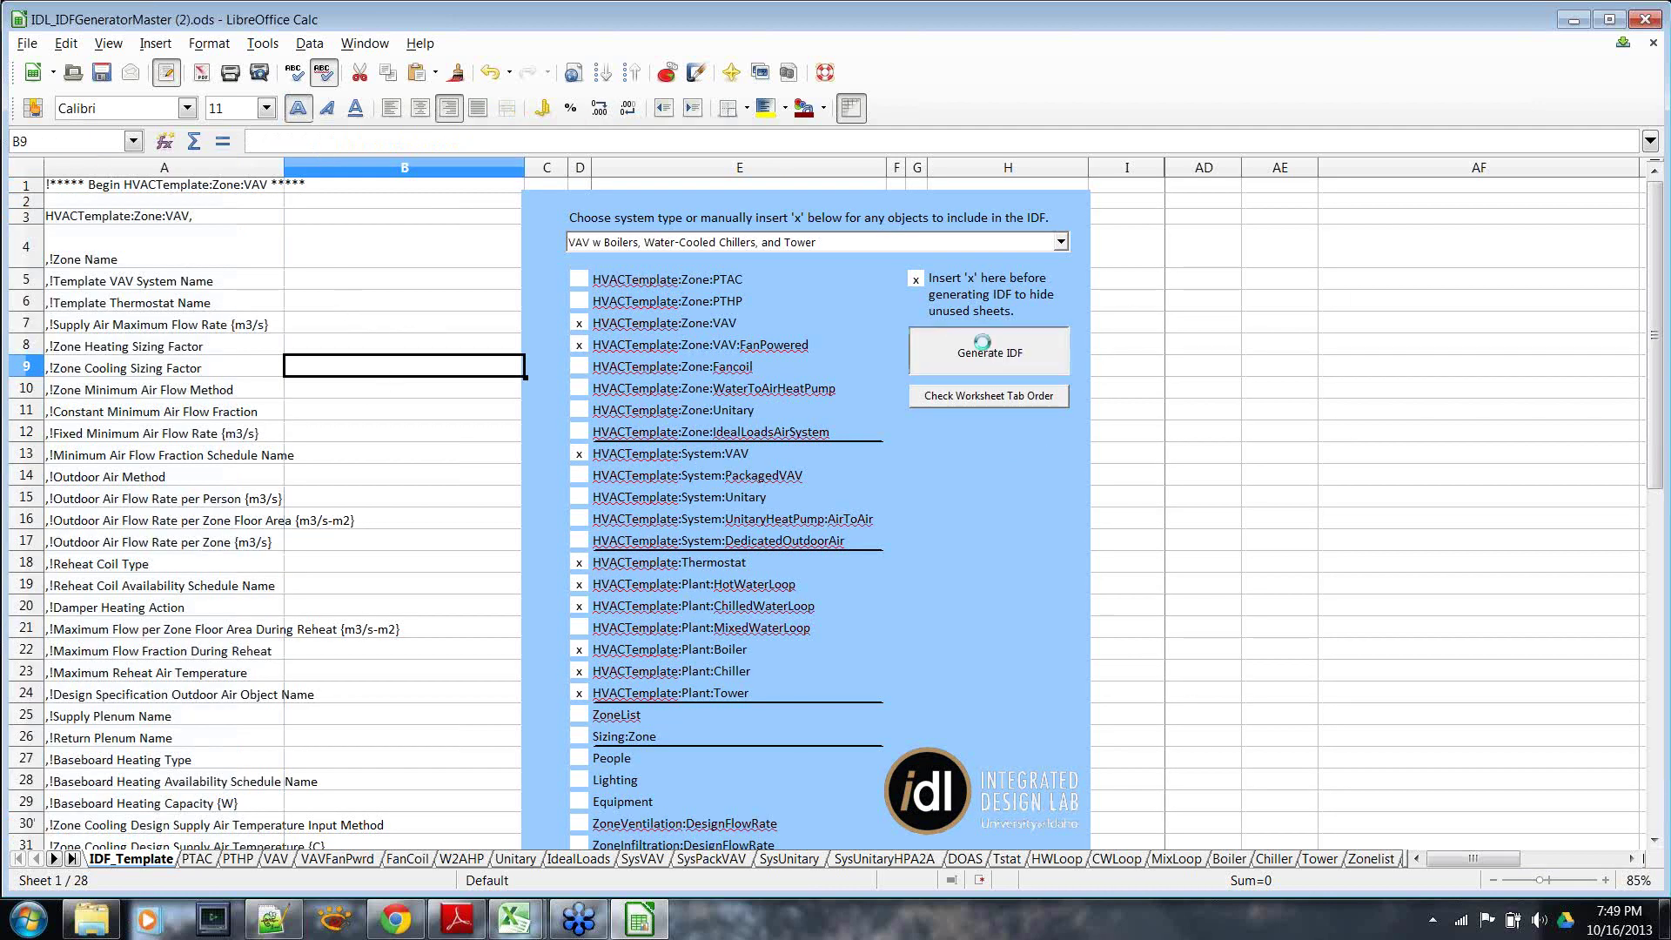
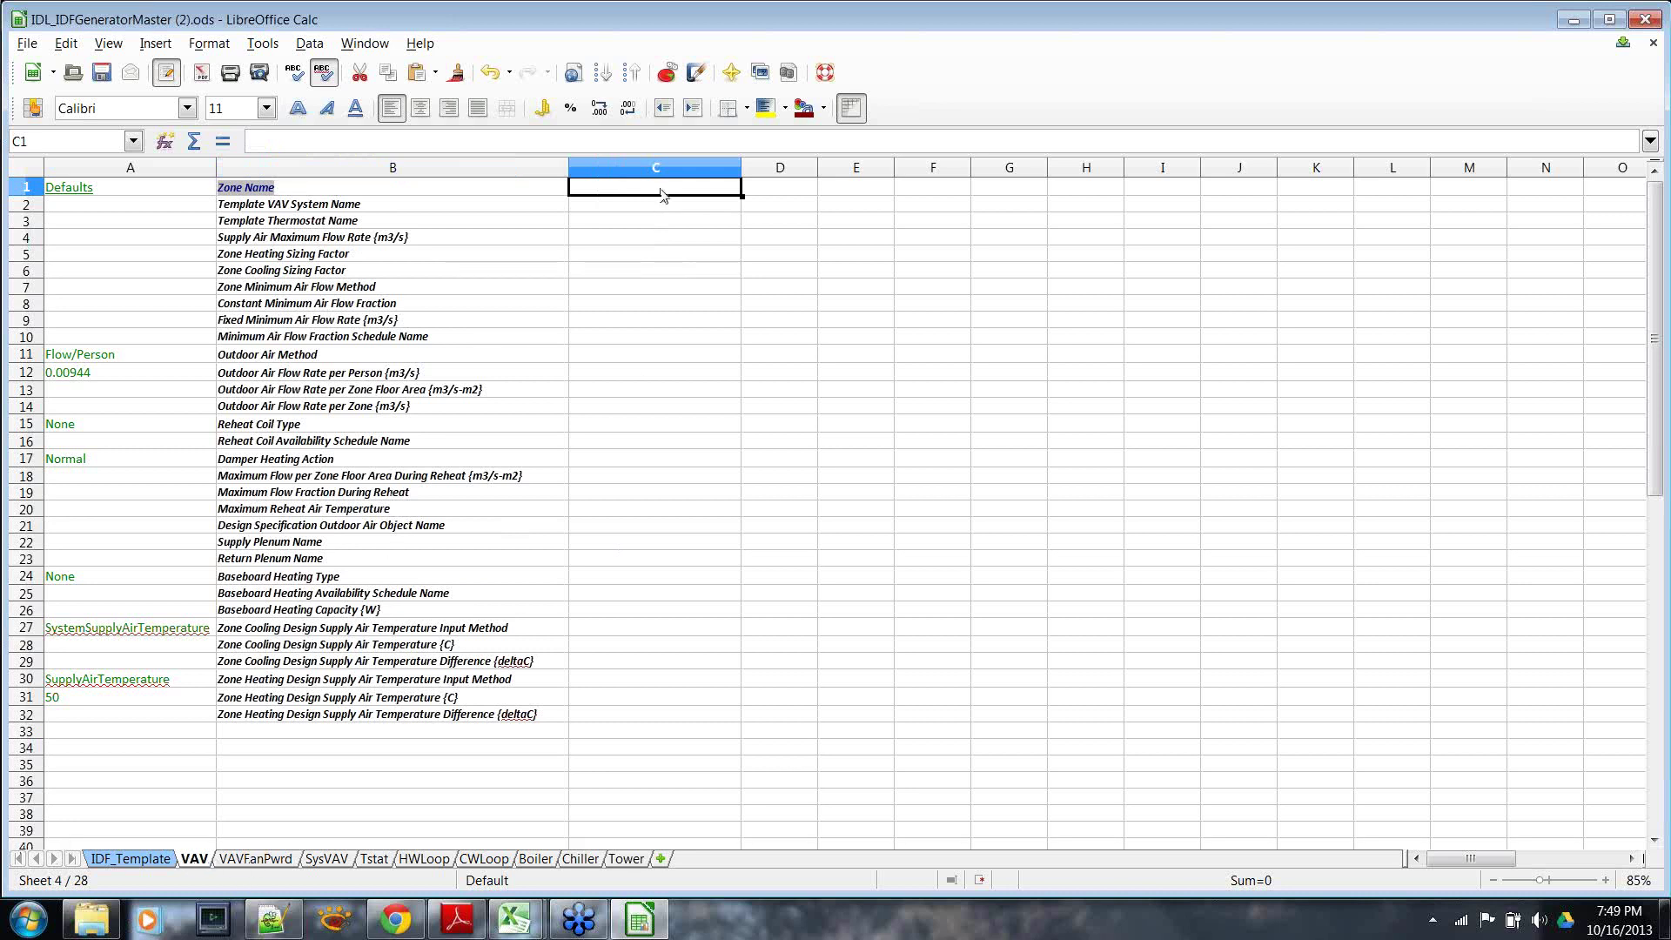
Enter the zone names Zone 1, Zone 2 and Zone 3 in C1:E1 of the VAV sheet.
text(zone)
key(Tab)
text(zon)
key(Tab)
text(zone)
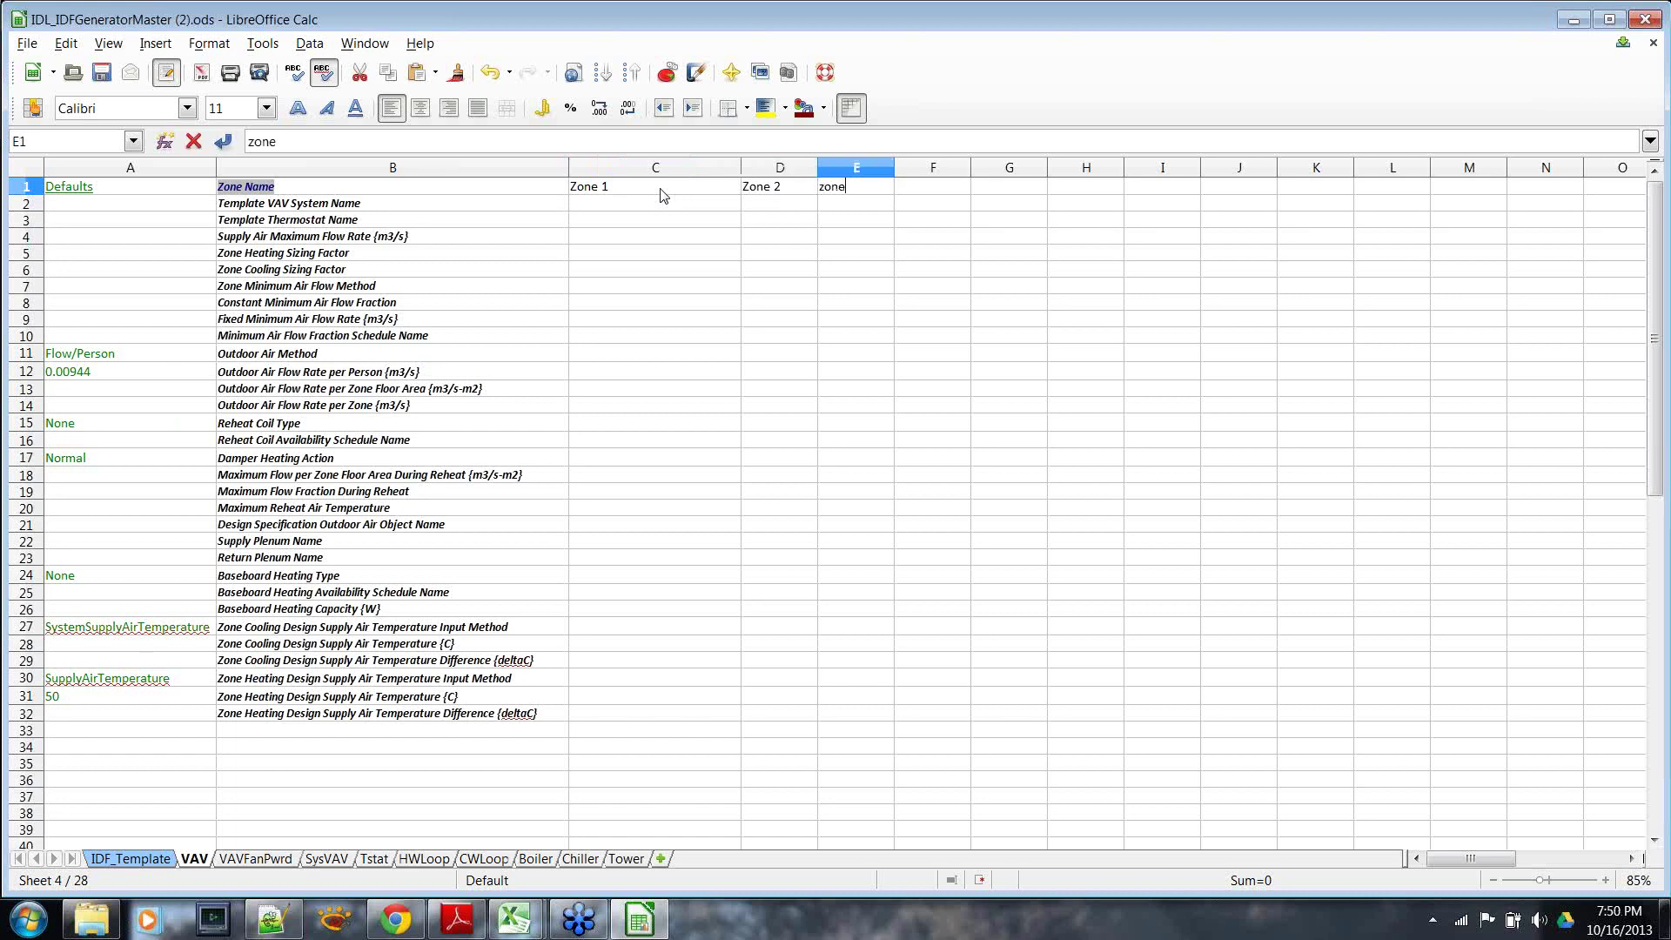
text( 3)
key(Return)
Enter test as the Template VAV System Name for Zone 1 and copy it down the column through row 32.
text(te)
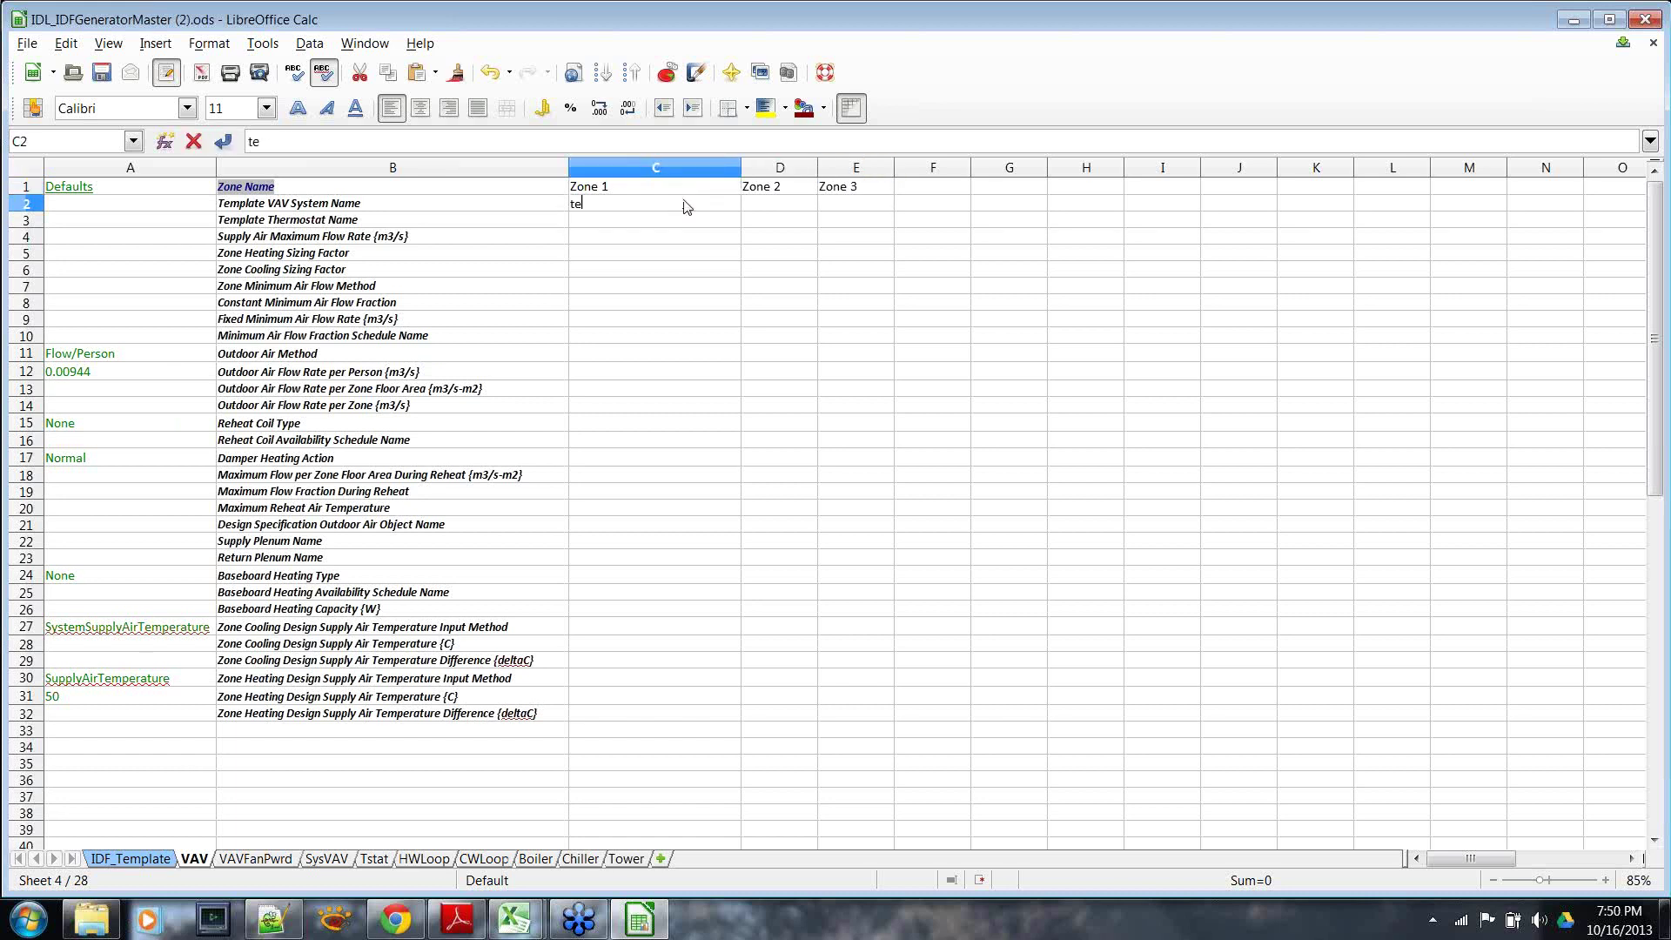
text(st)
click(634, 252)
click(647, 213)
key(ctrl+c)
drag(634, 220, 637, 722)
key(ctrl+v)
click(856, 272)
Copy the Zone 1 test values in C2:C32 to the Zone 2 and Zone 3 columns.
drag(687, 206, 679, 728)
key(ctrl+c)
drag(779, 214, 851, 216)
key(ctrl+v)
click(967, 346)
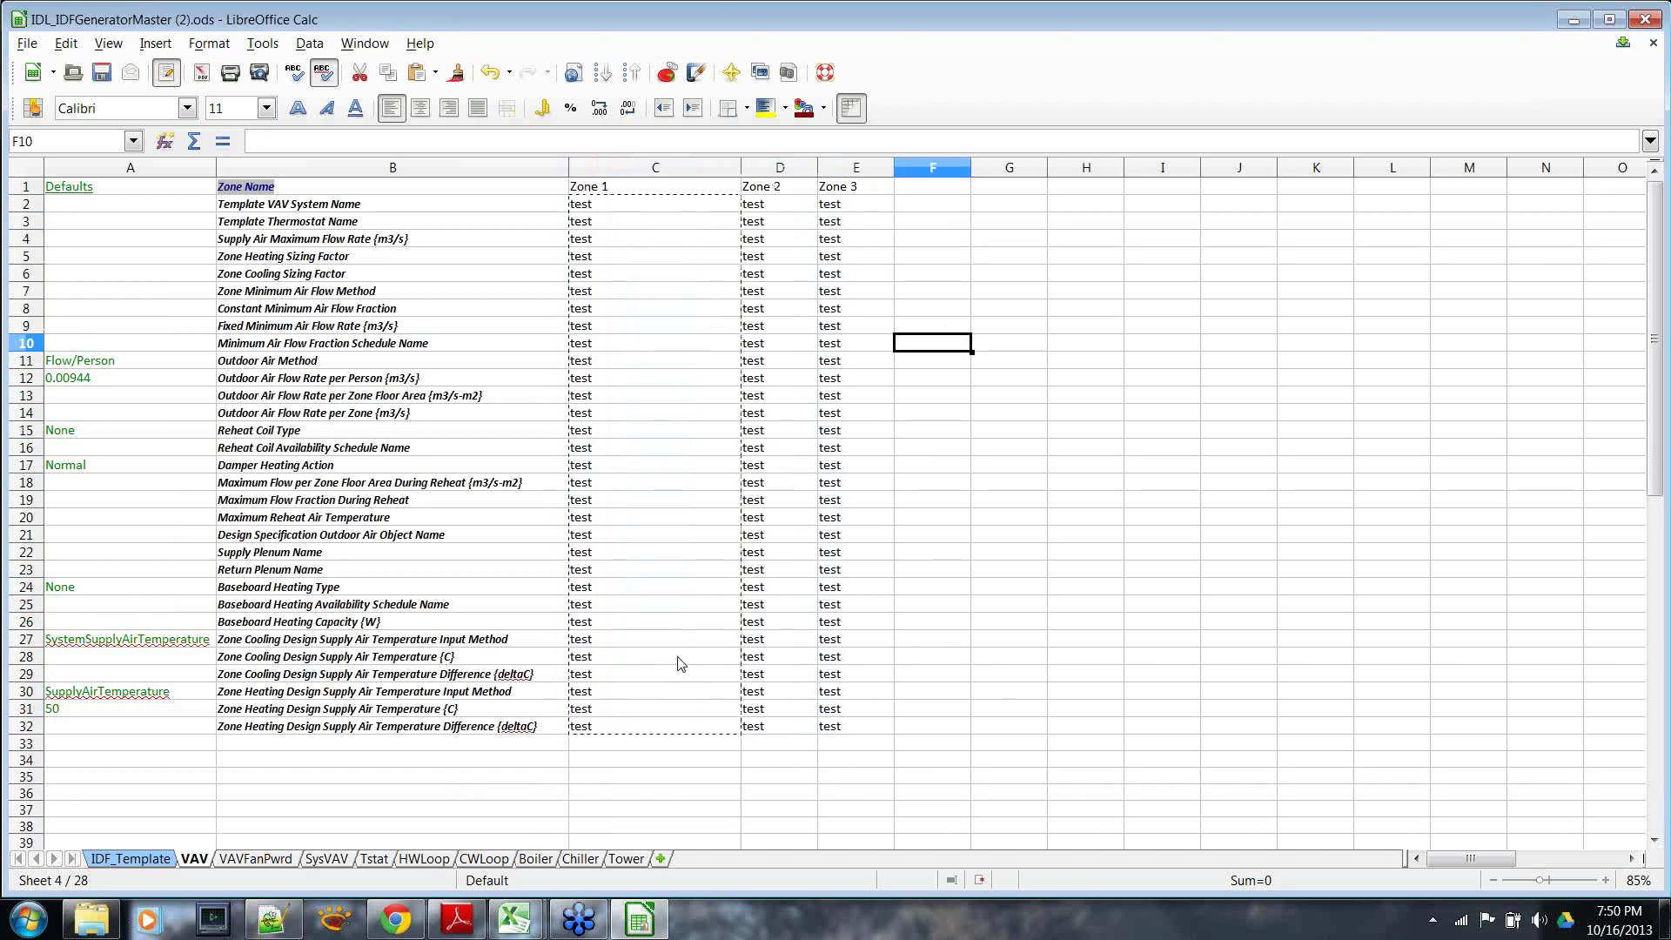
Regenerate the IDF on the IDF_Template sheet and check the HVACTemplate:Zone:VAV objects for Zone 1, Zone 2 and Zone 3.
click(131, 858)
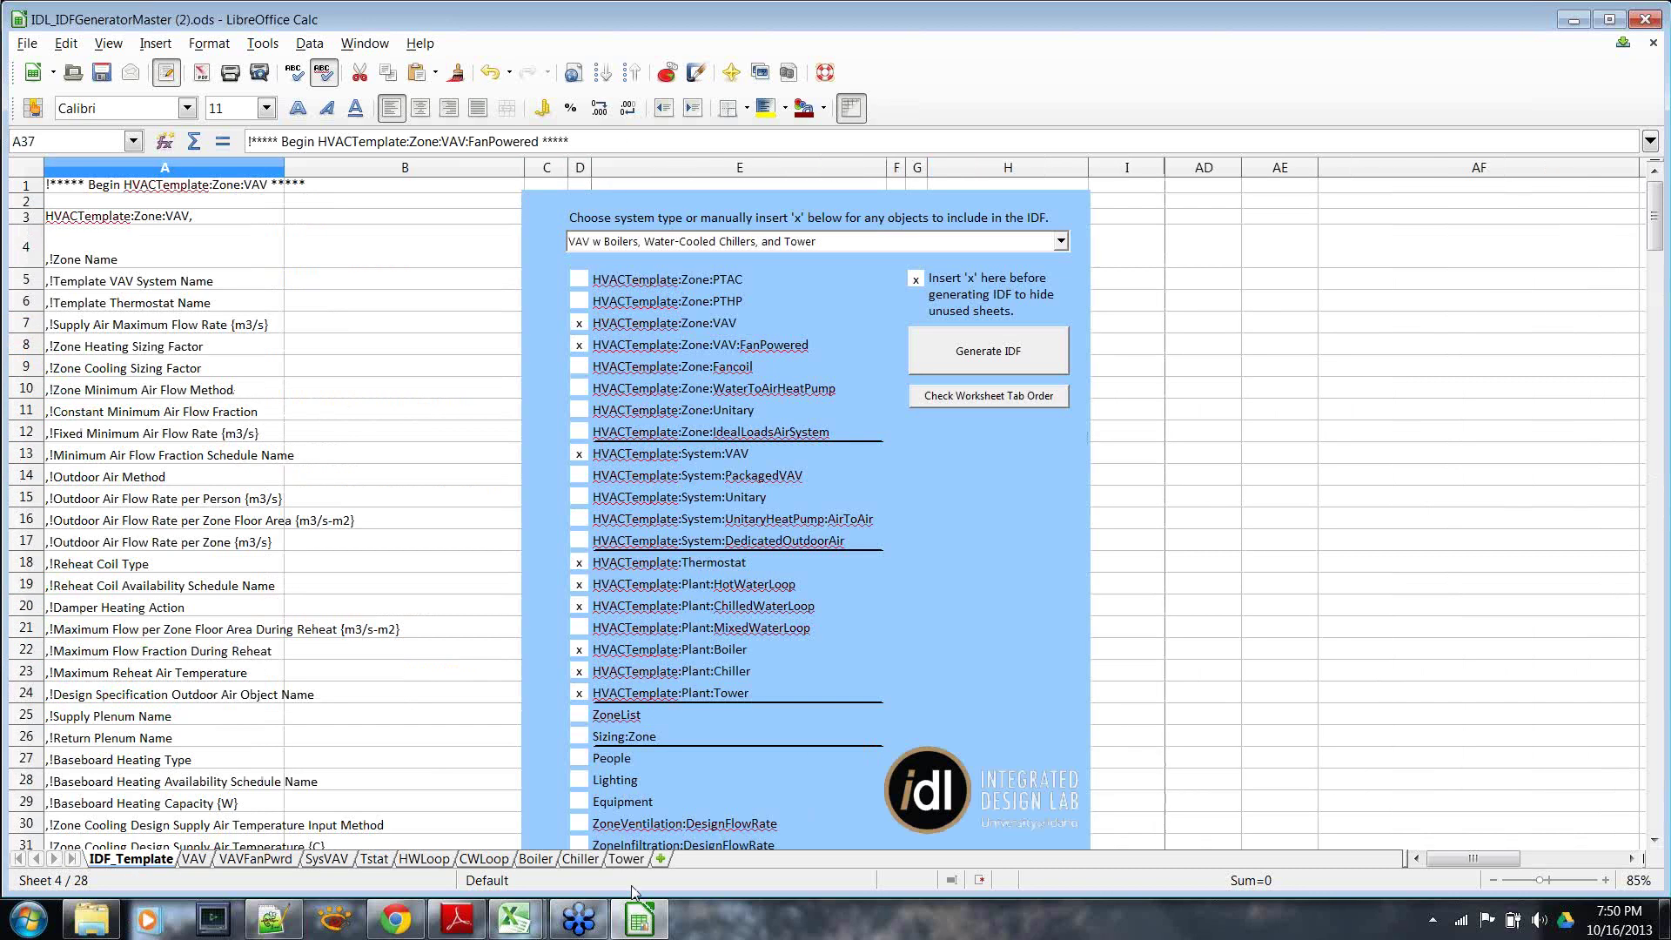
click(953, 360)
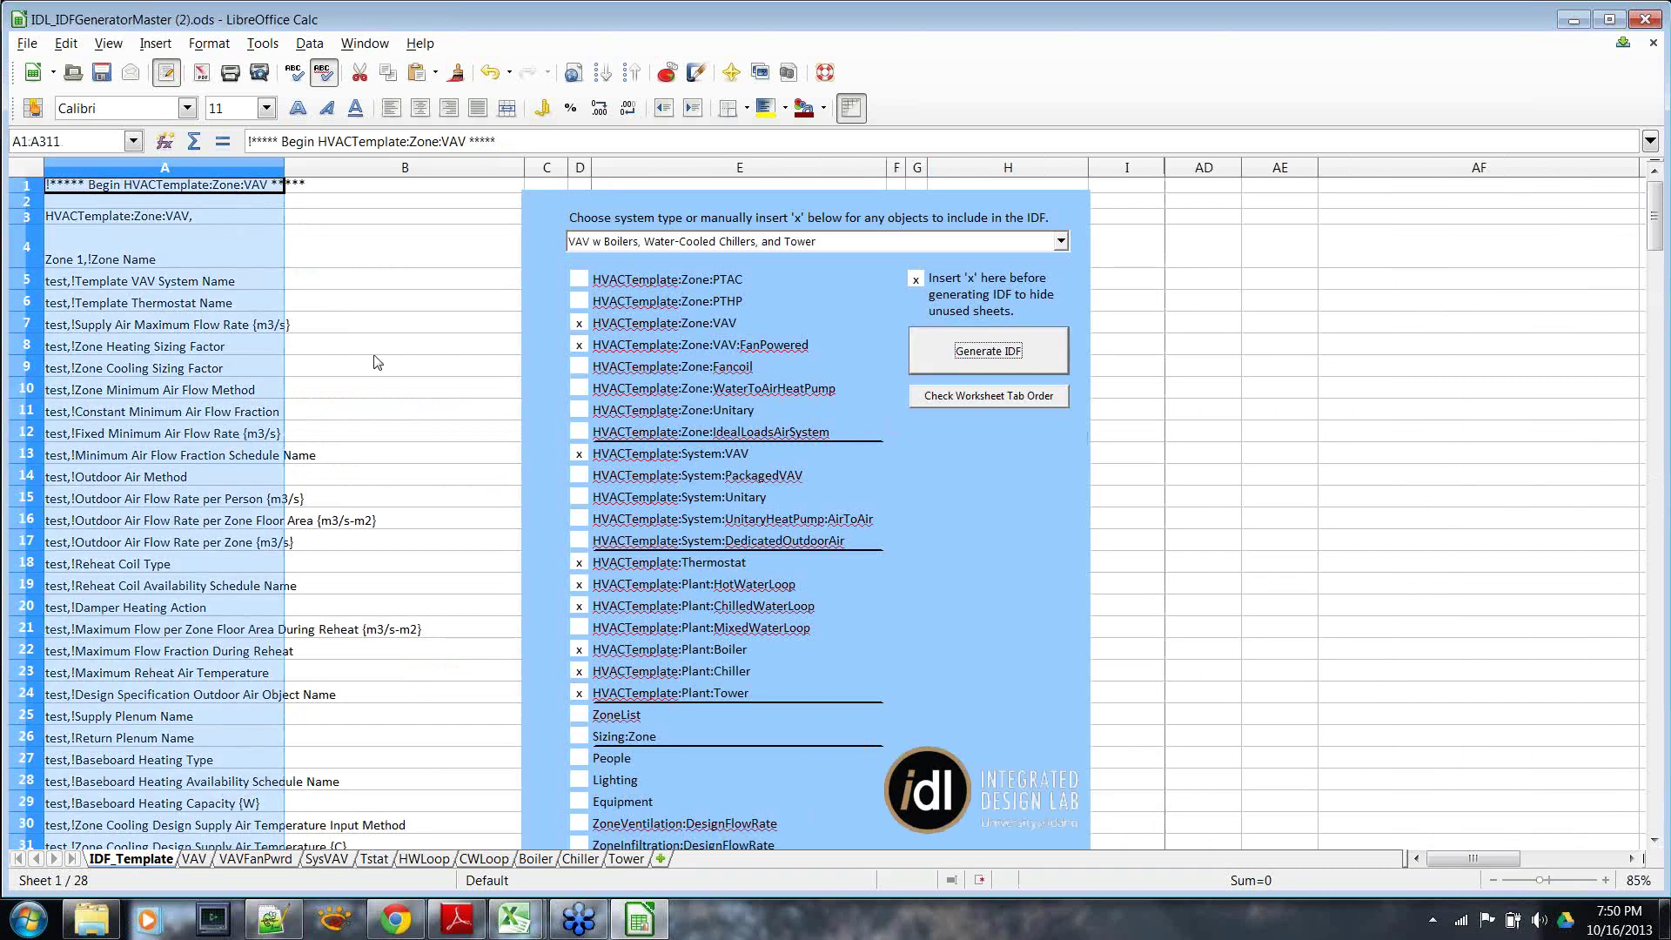
click(131, 260)
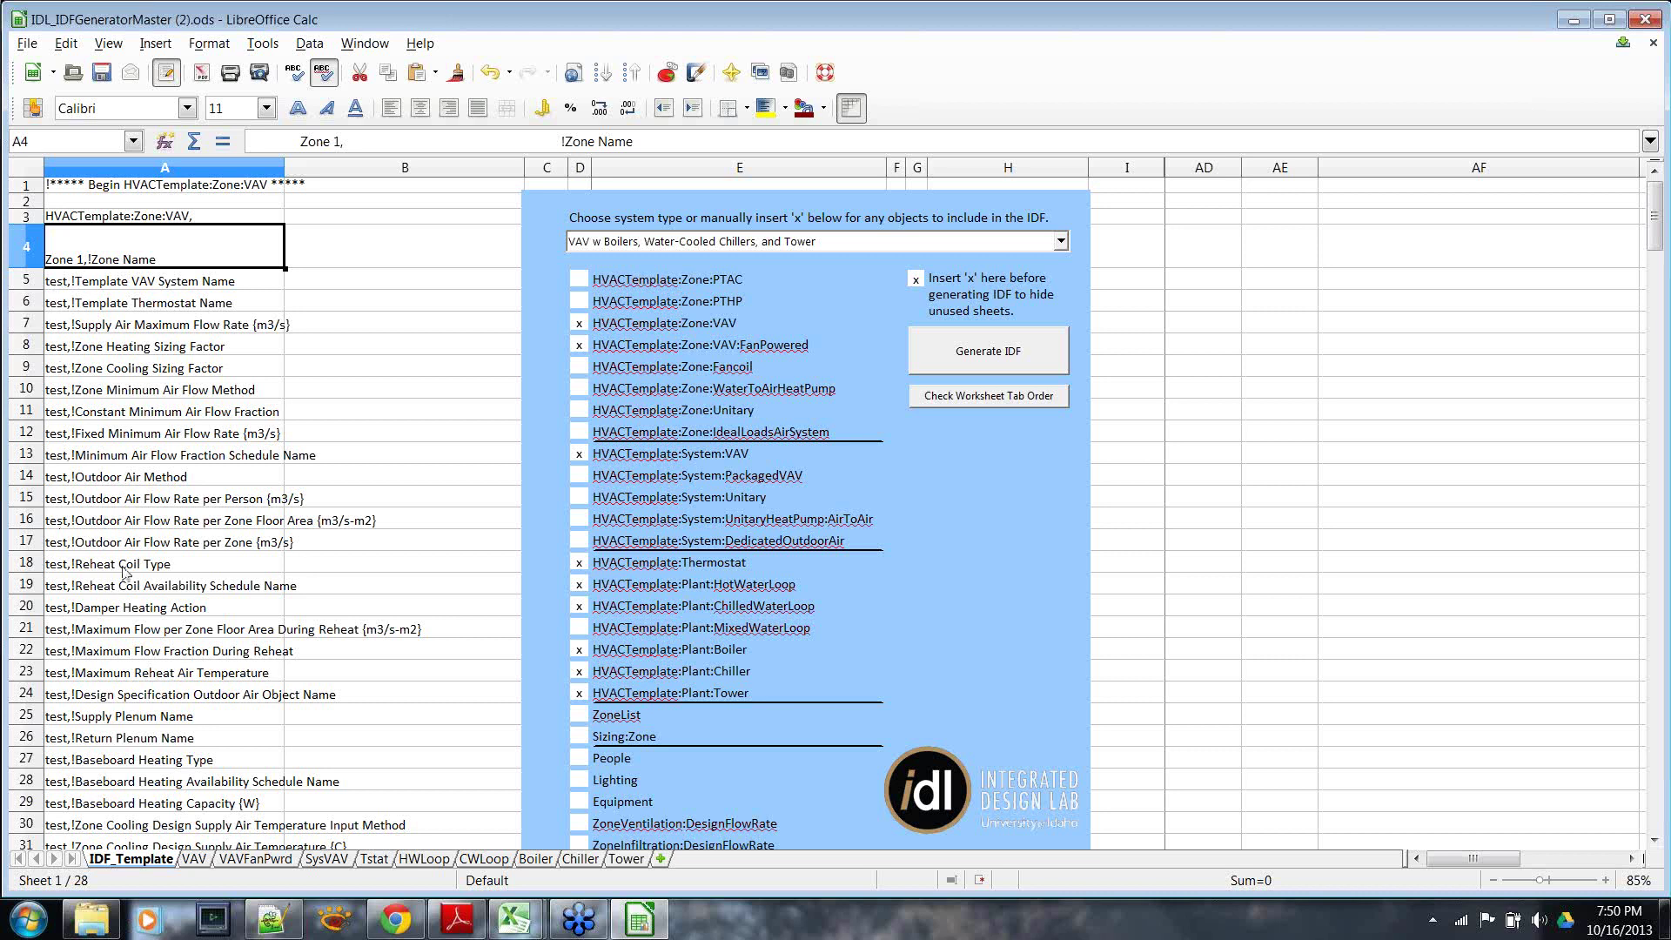
scroll(45, 542, down, 7)
click(103, 519)
click(83, 541)
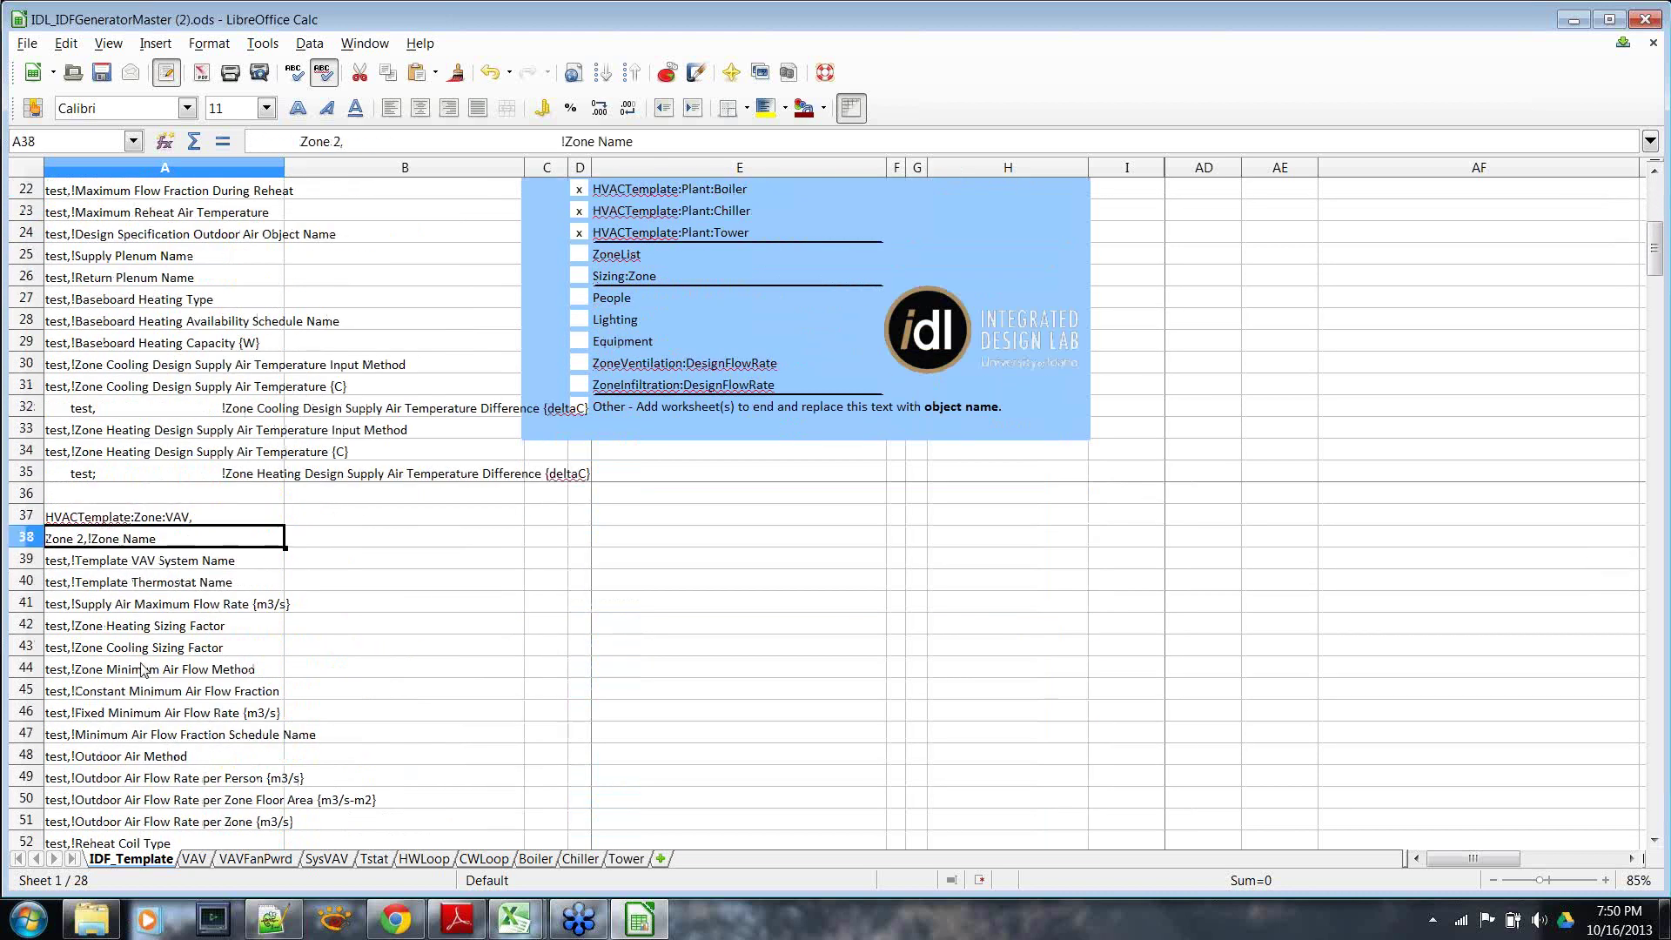
scroll(86, 523, down, 12)
click(88, 498)
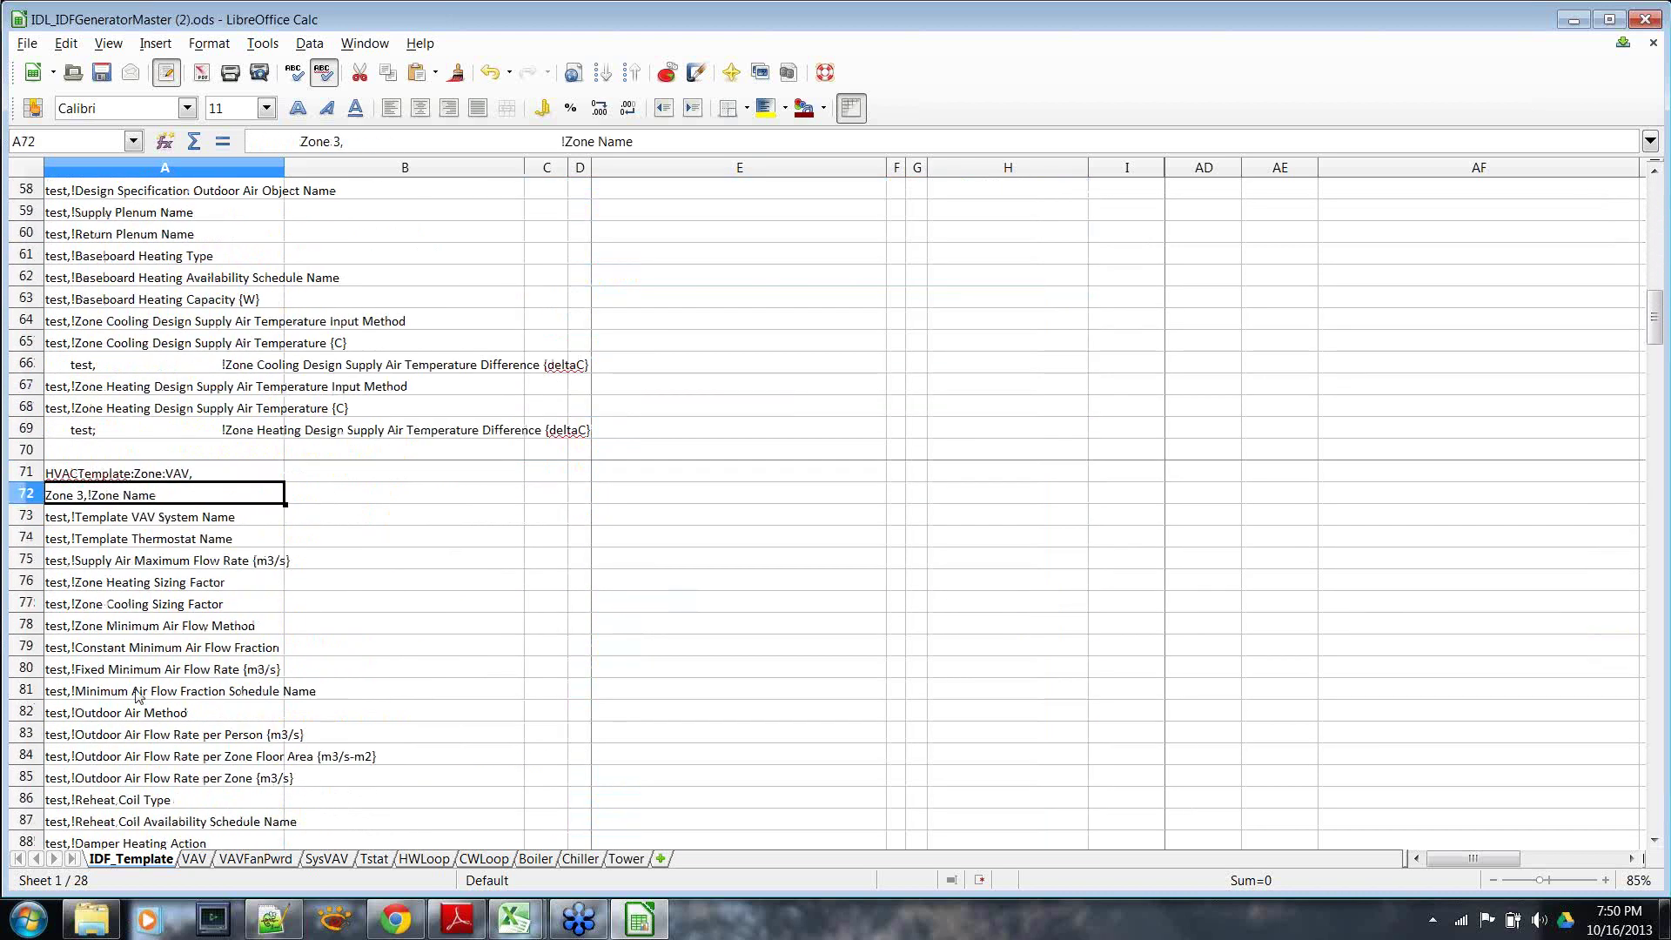
Compare the VAV sheet's entries with the generated IDF text and review the HVACTemplate:Zone:VAV:FanPowered section.
click(194, 859)
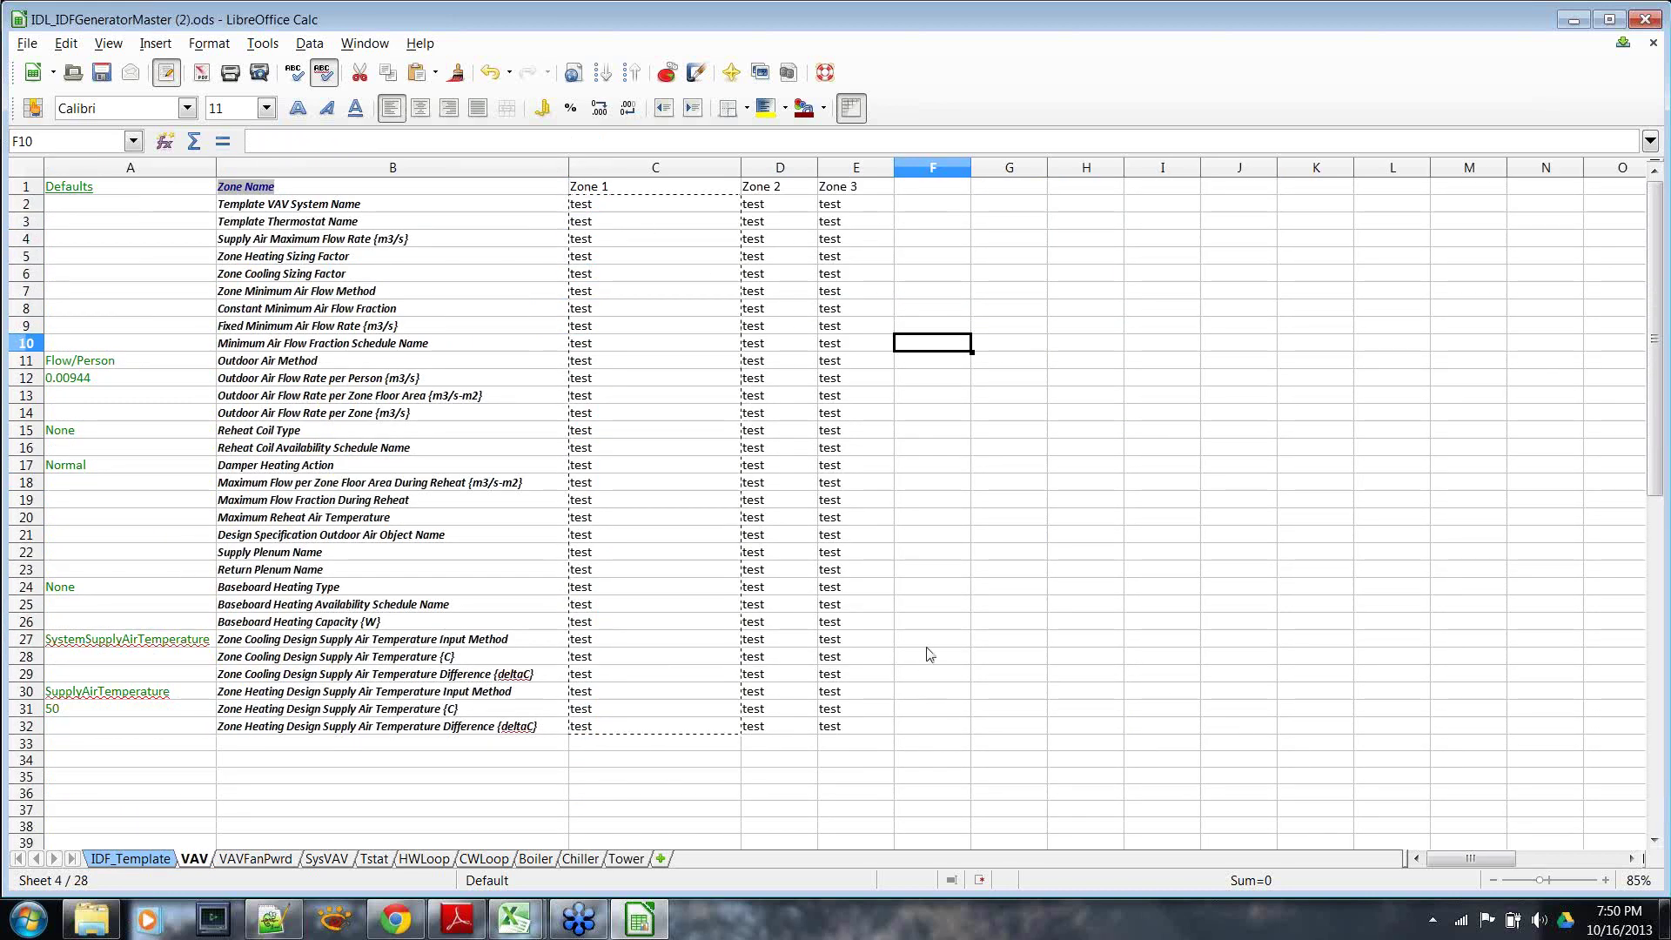
click(148, 859)
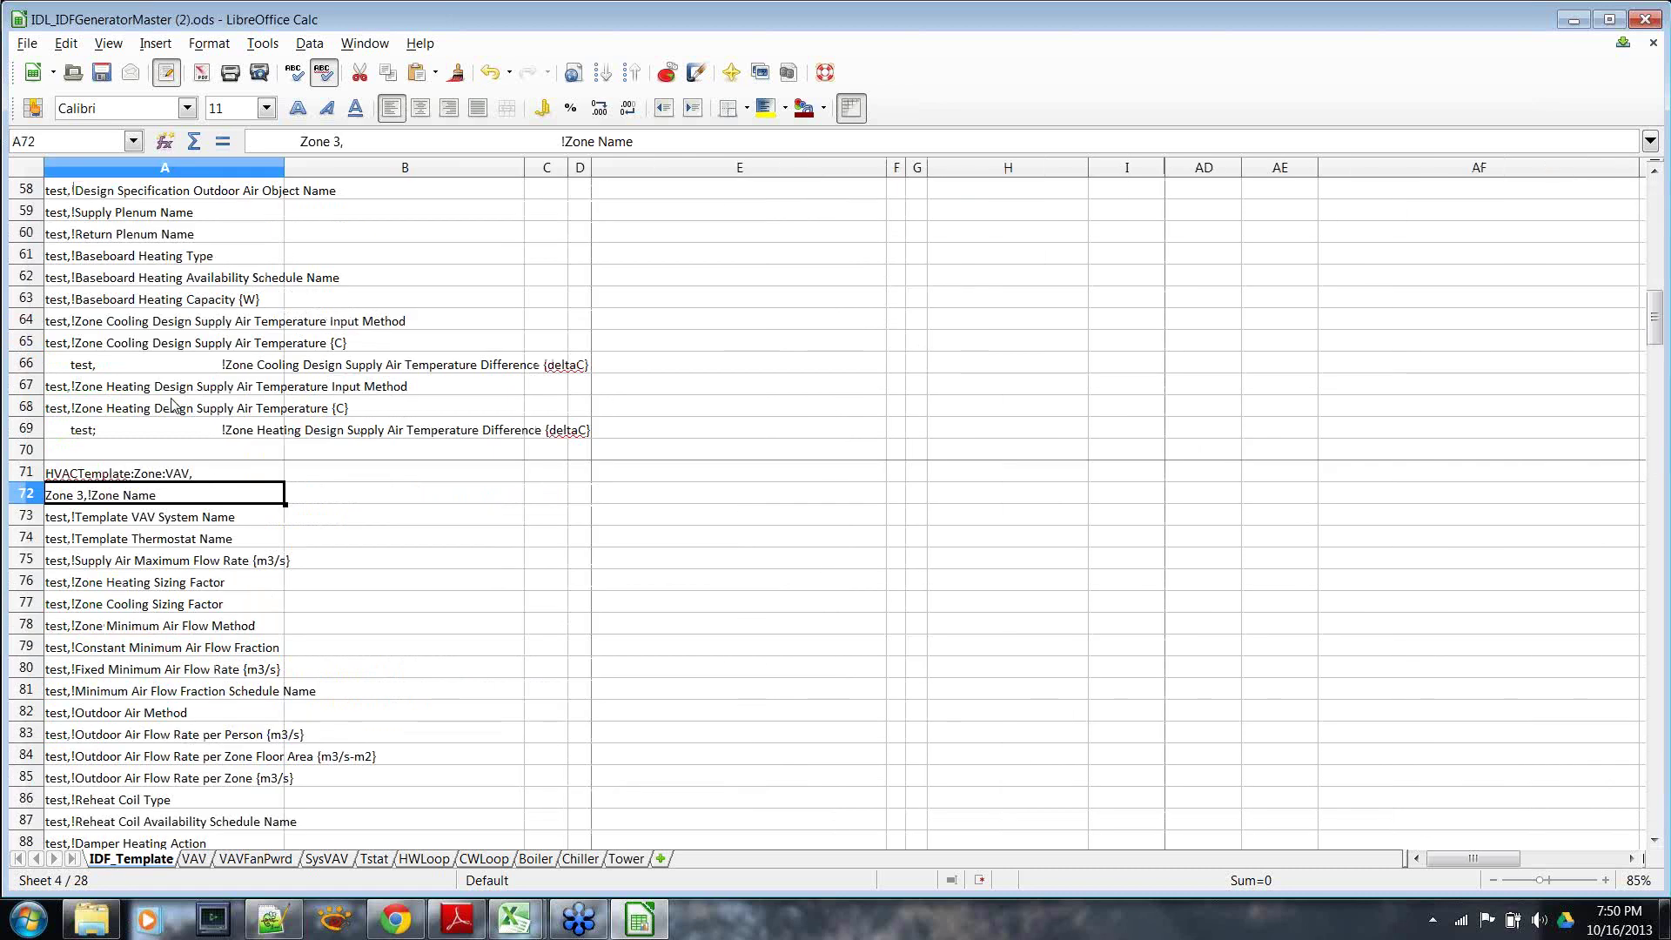
scroll(140, 499, down, 9)
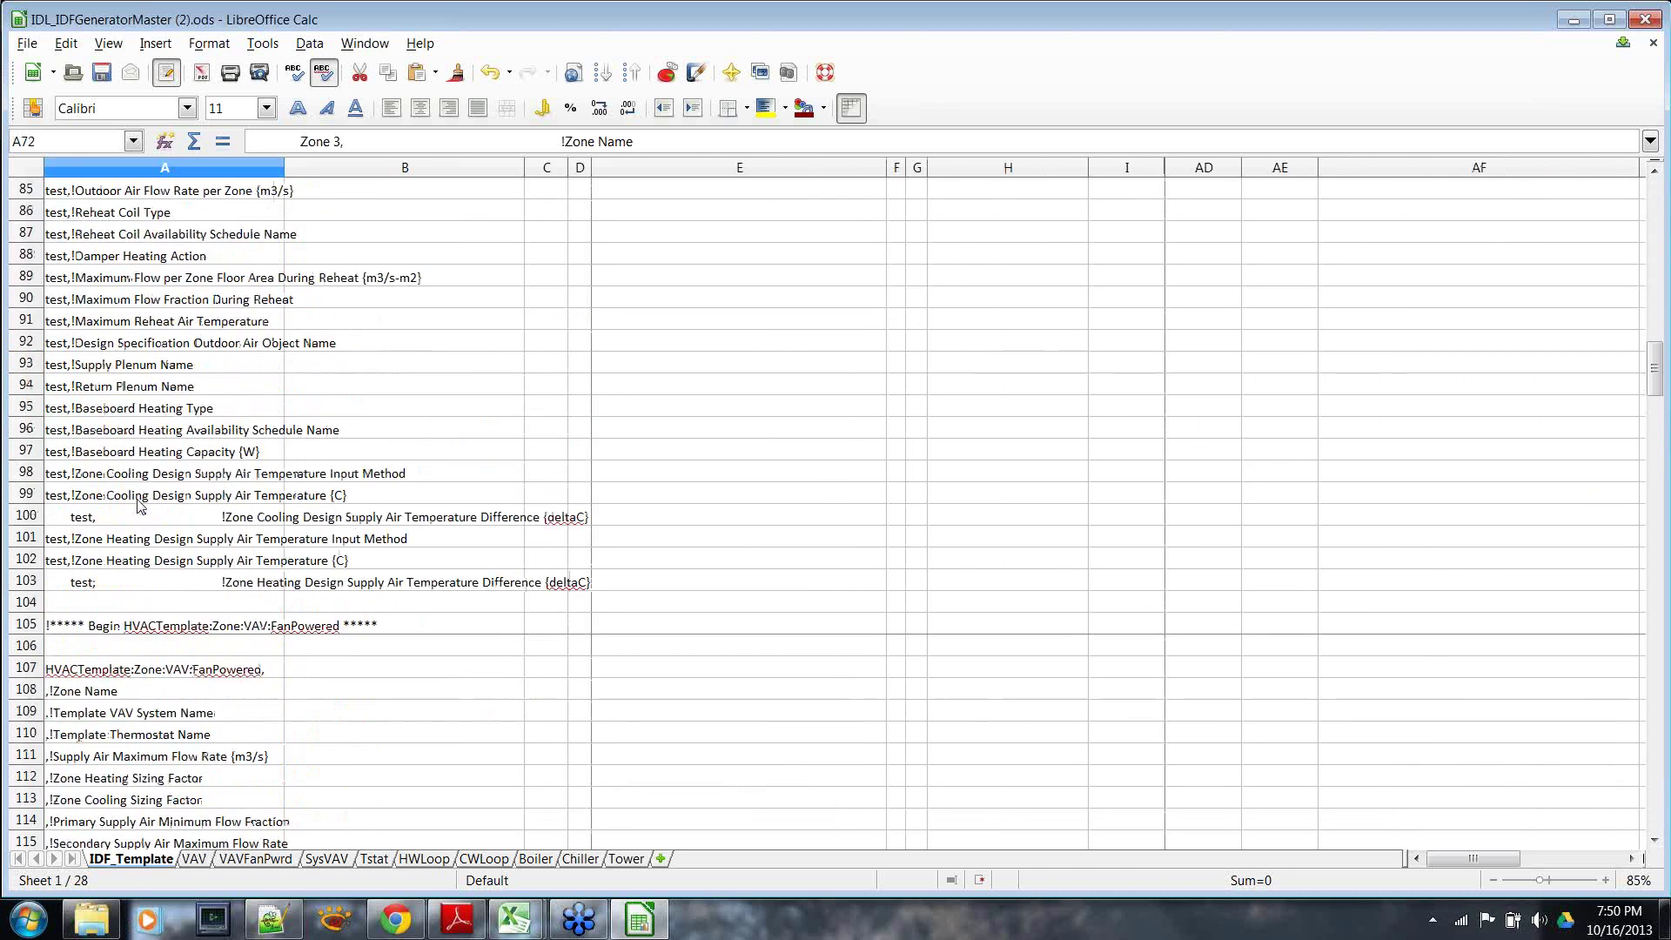
click(155, 628)
scroll(269, 679, down, 4)
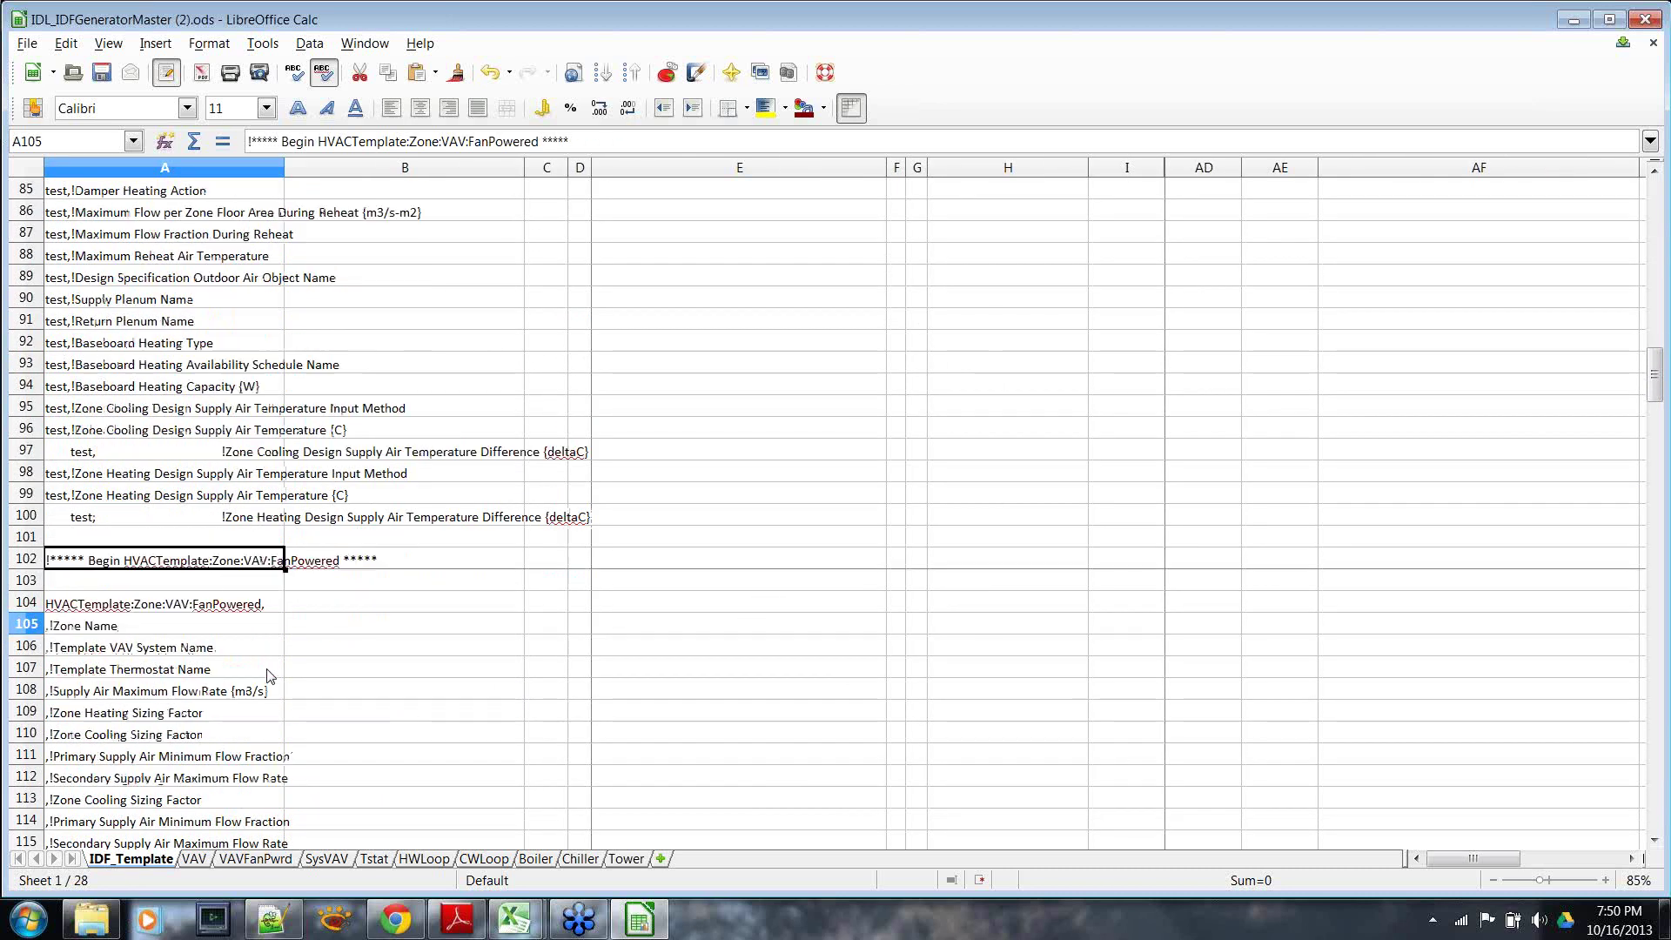
scroll(231, 563, down, 10)
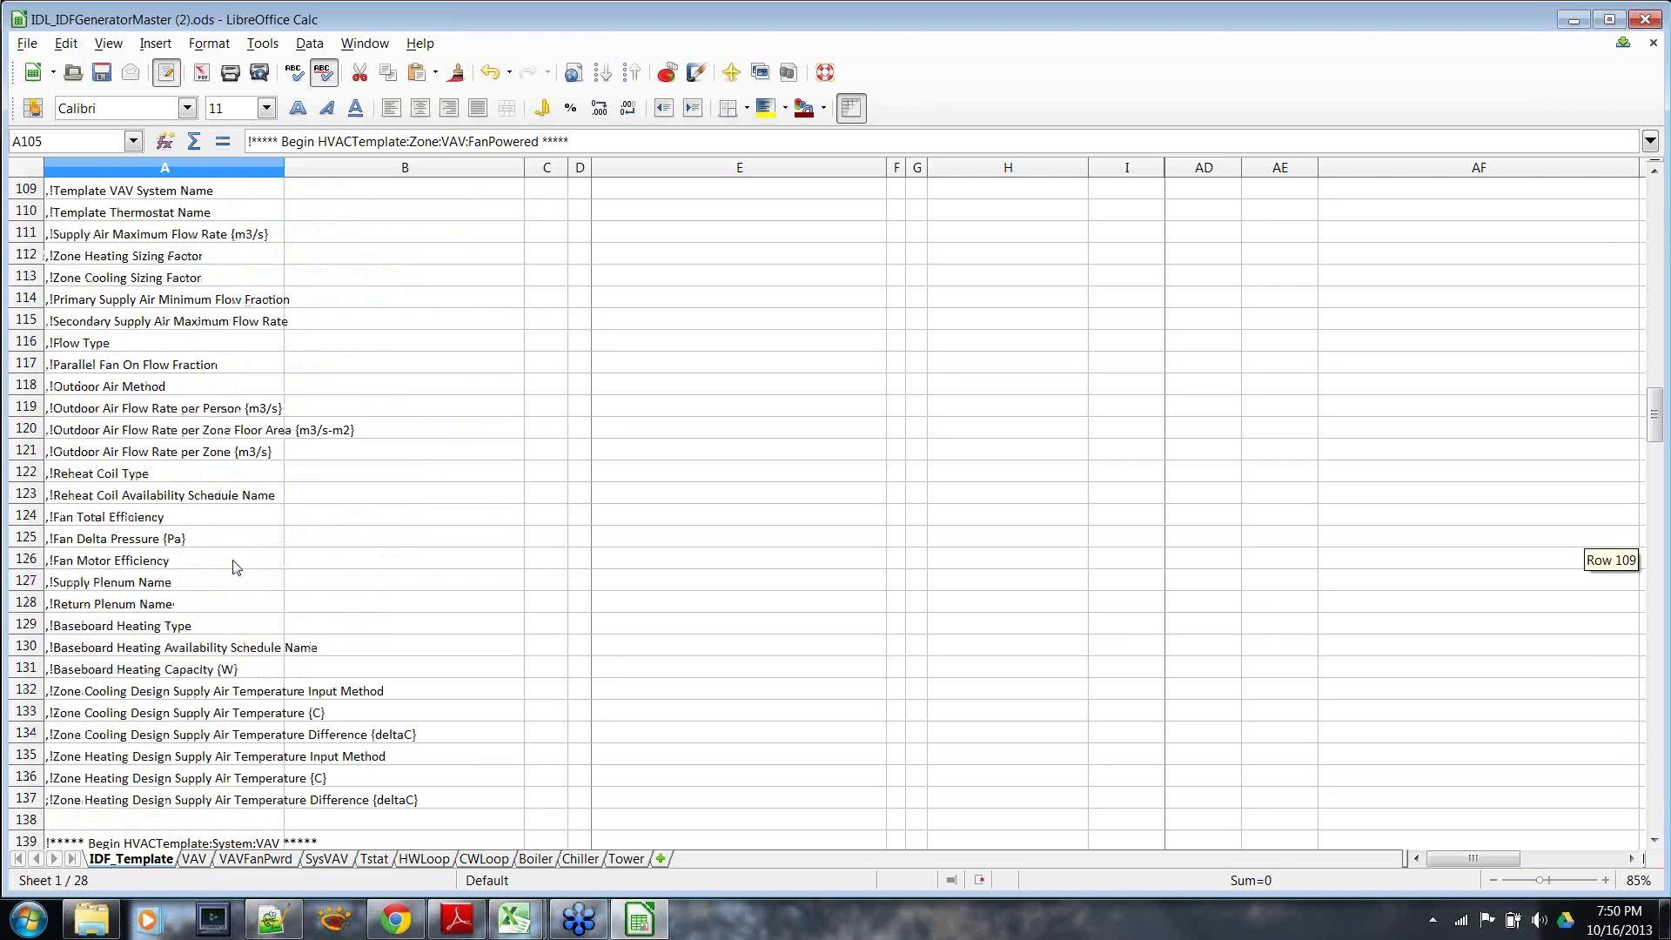
Review the generated HVACTemplate:System:VAV, Thermostat and Plant:HotWaterLoop objects in column A.
click(97, 477)
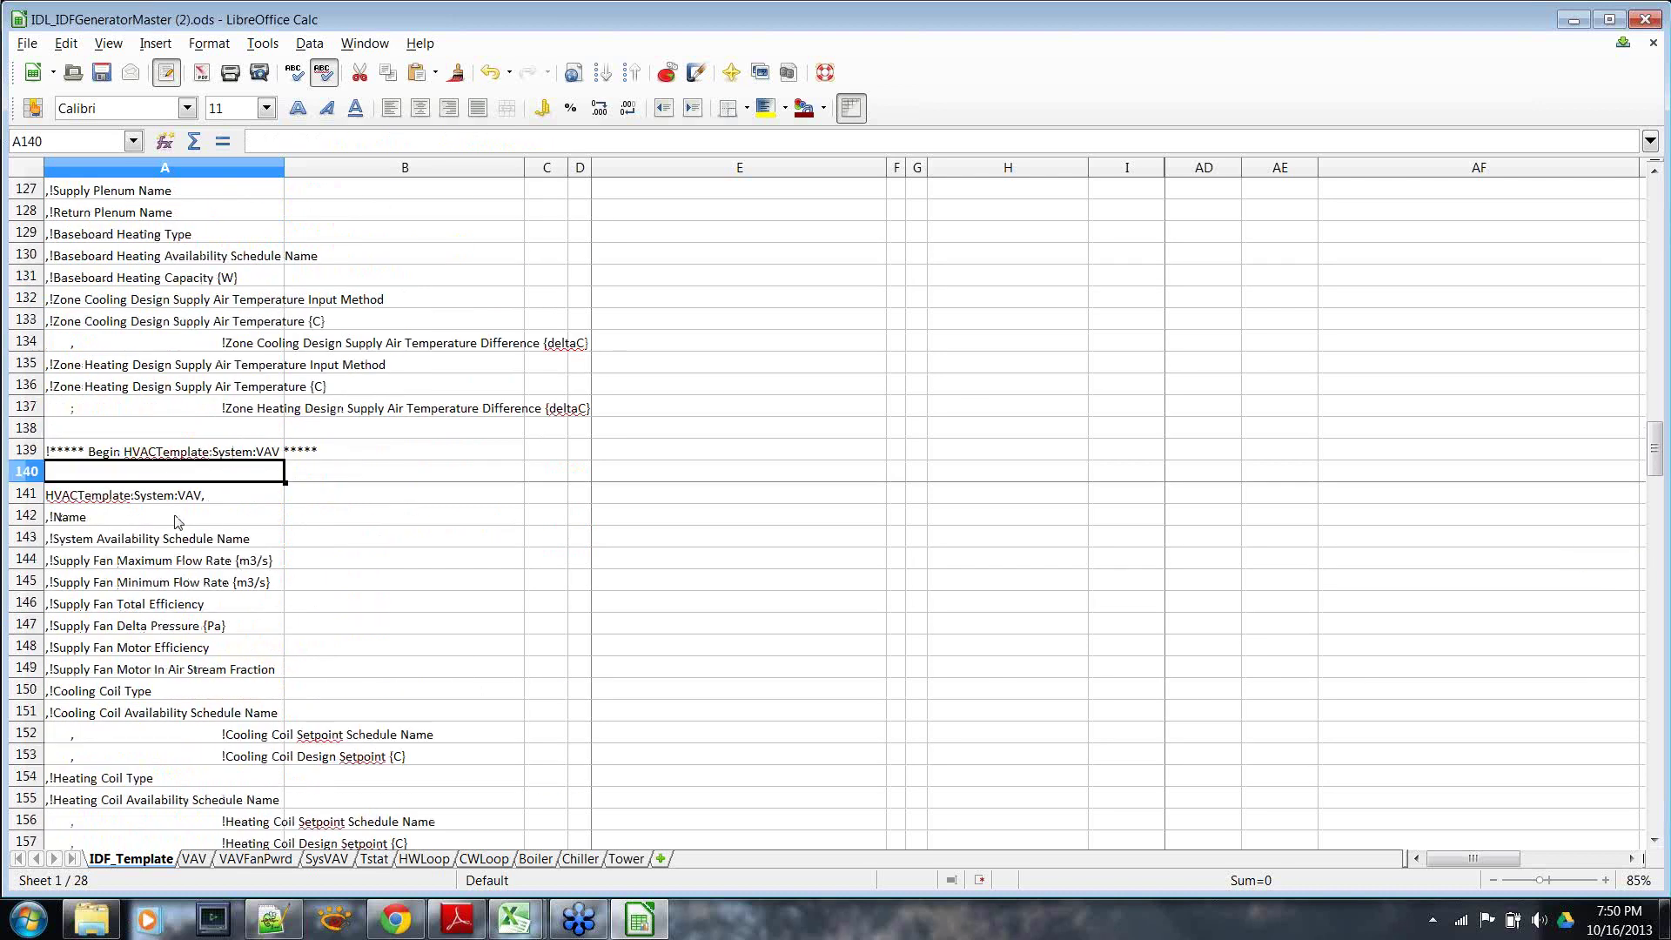
drag(116, 498, 134, 688)
scroll(134, 687, down, 3)
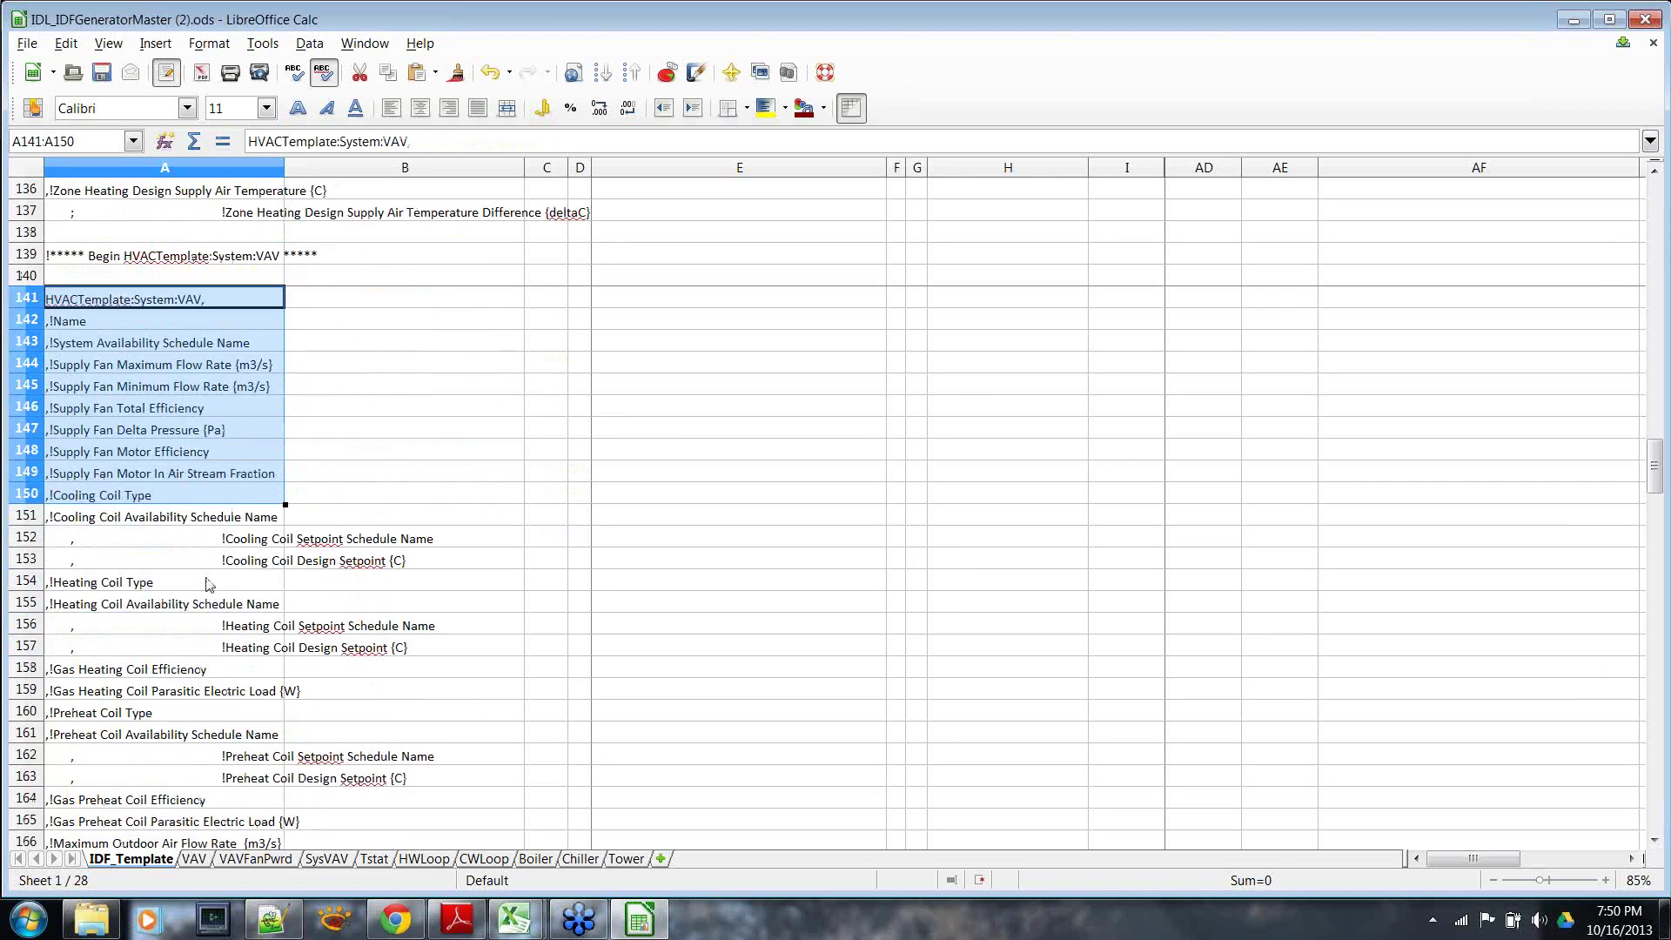
scroll(239, 519, down, 2)
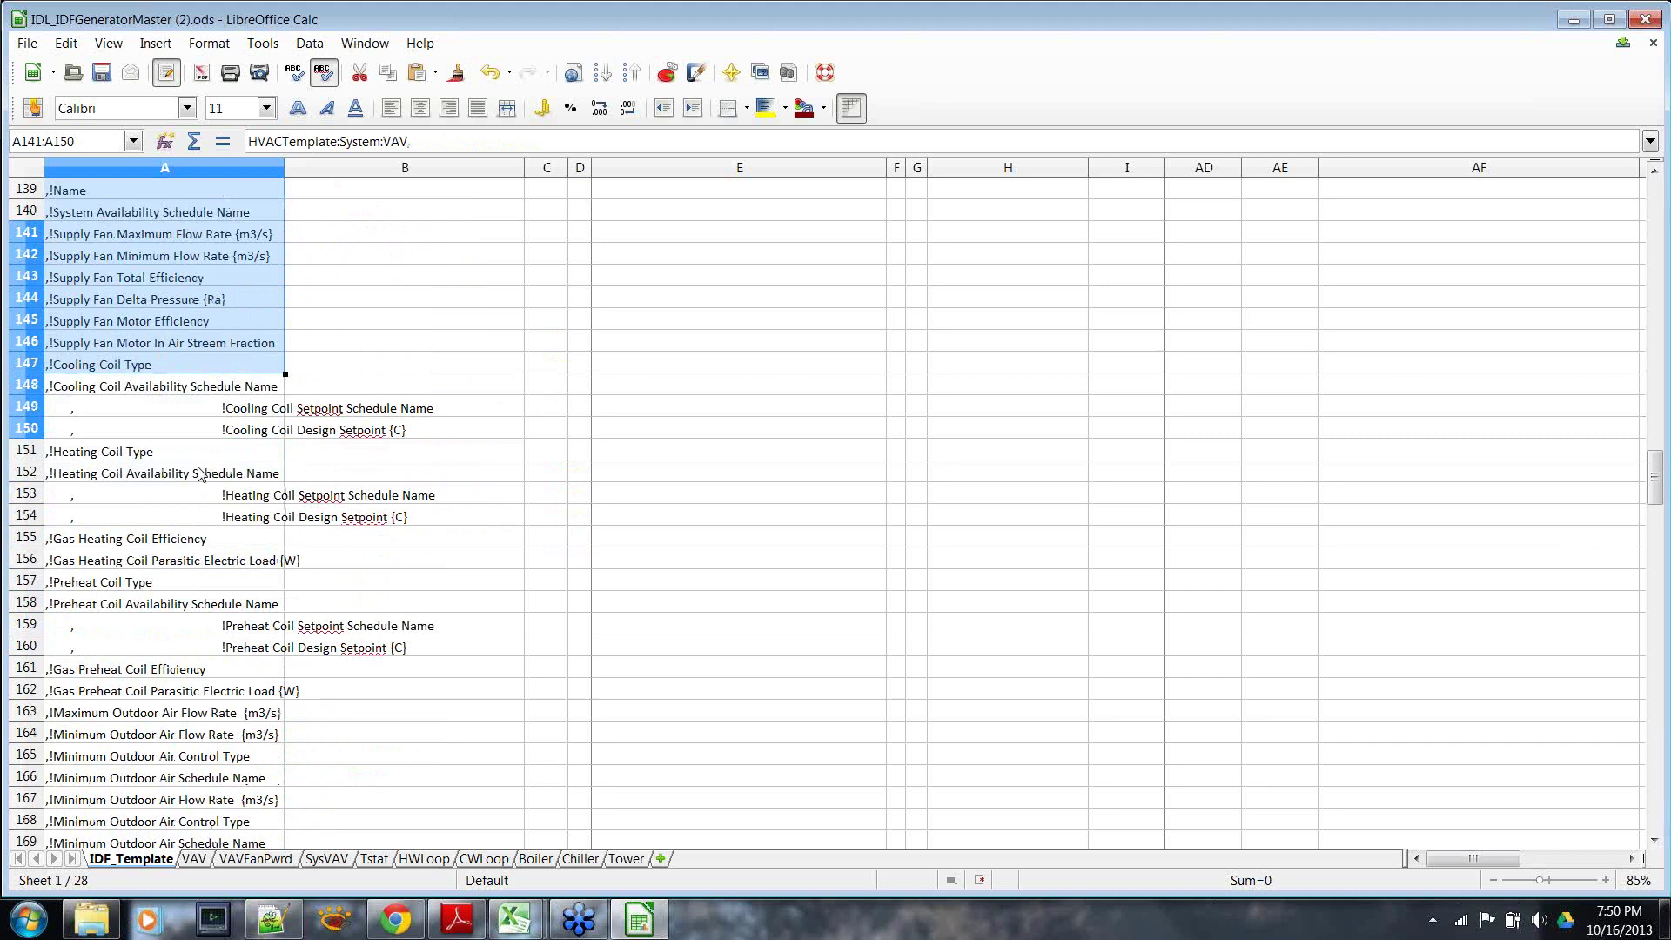
scroll(199, 475, down, 19)
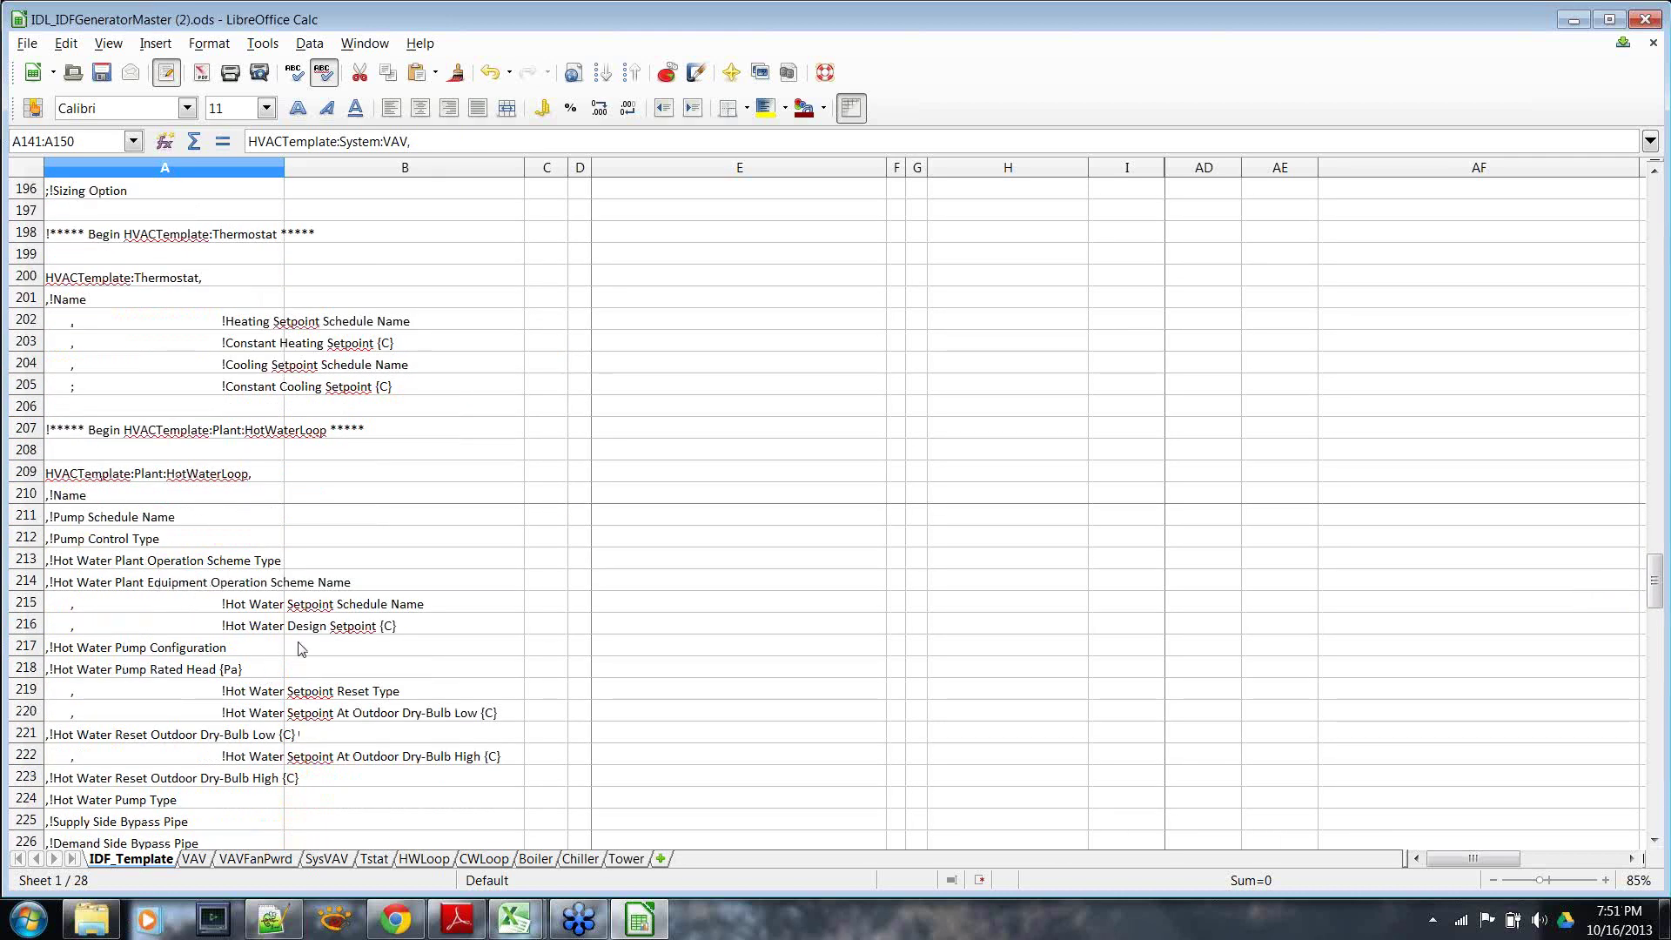
Select and copy all the generated IDF text in A1:A311 of the IDF_Template sheet.
scroll(287, 742, up, 7)
scroll(272, 740, up, 20)
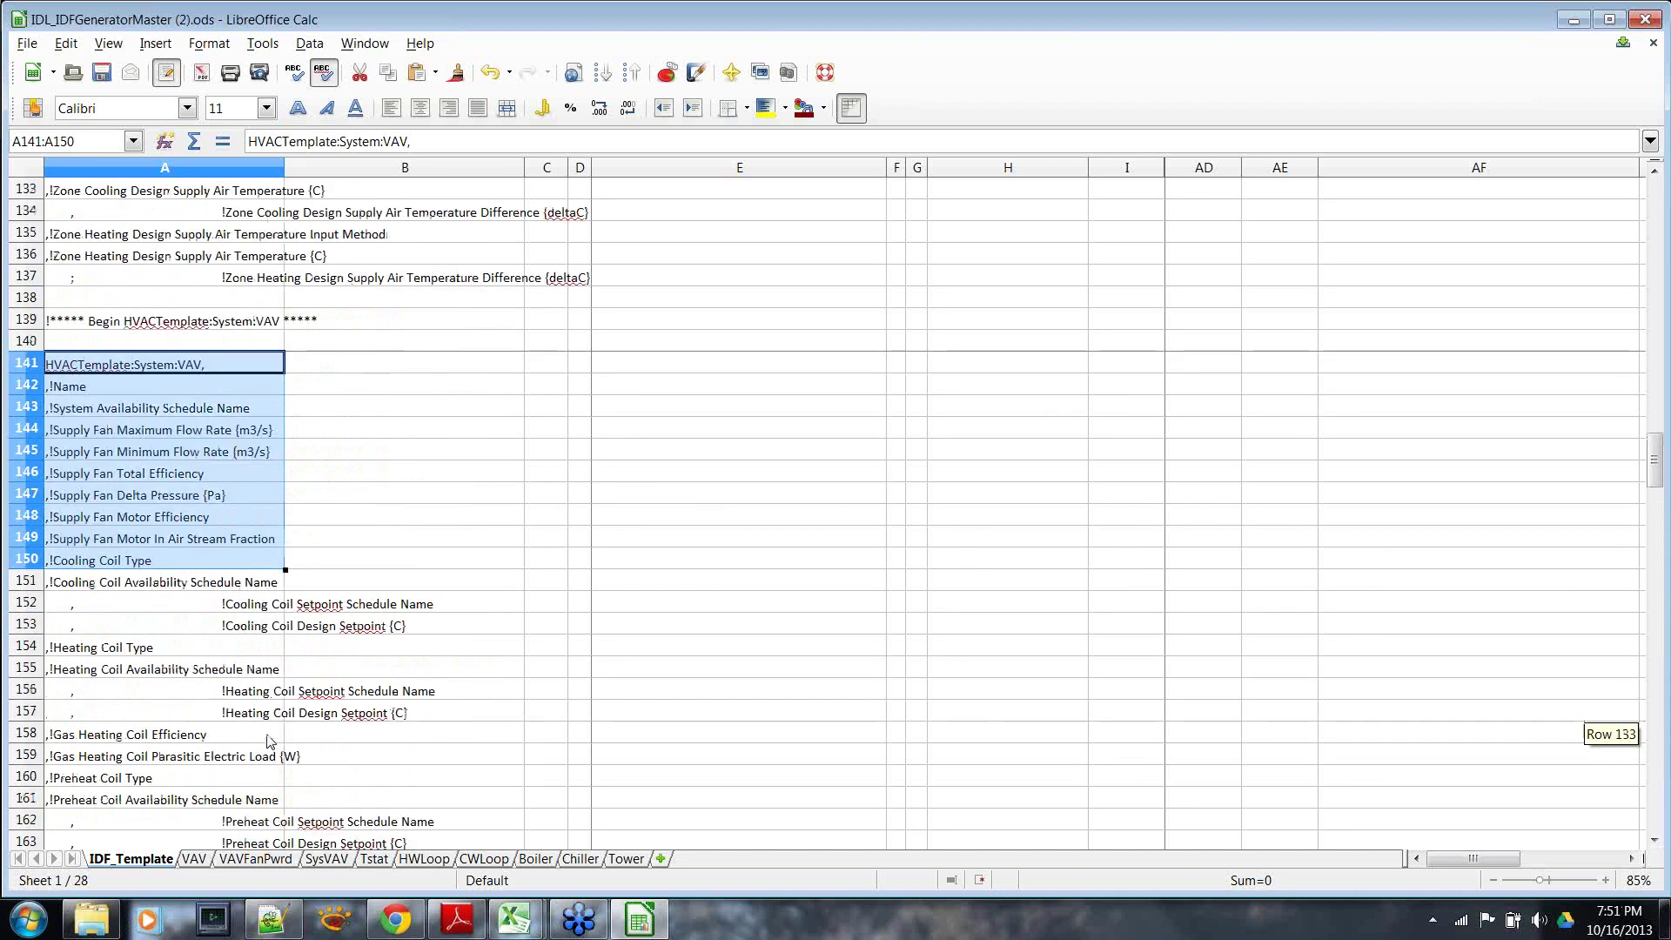
scroll(265, 729, up, 16)
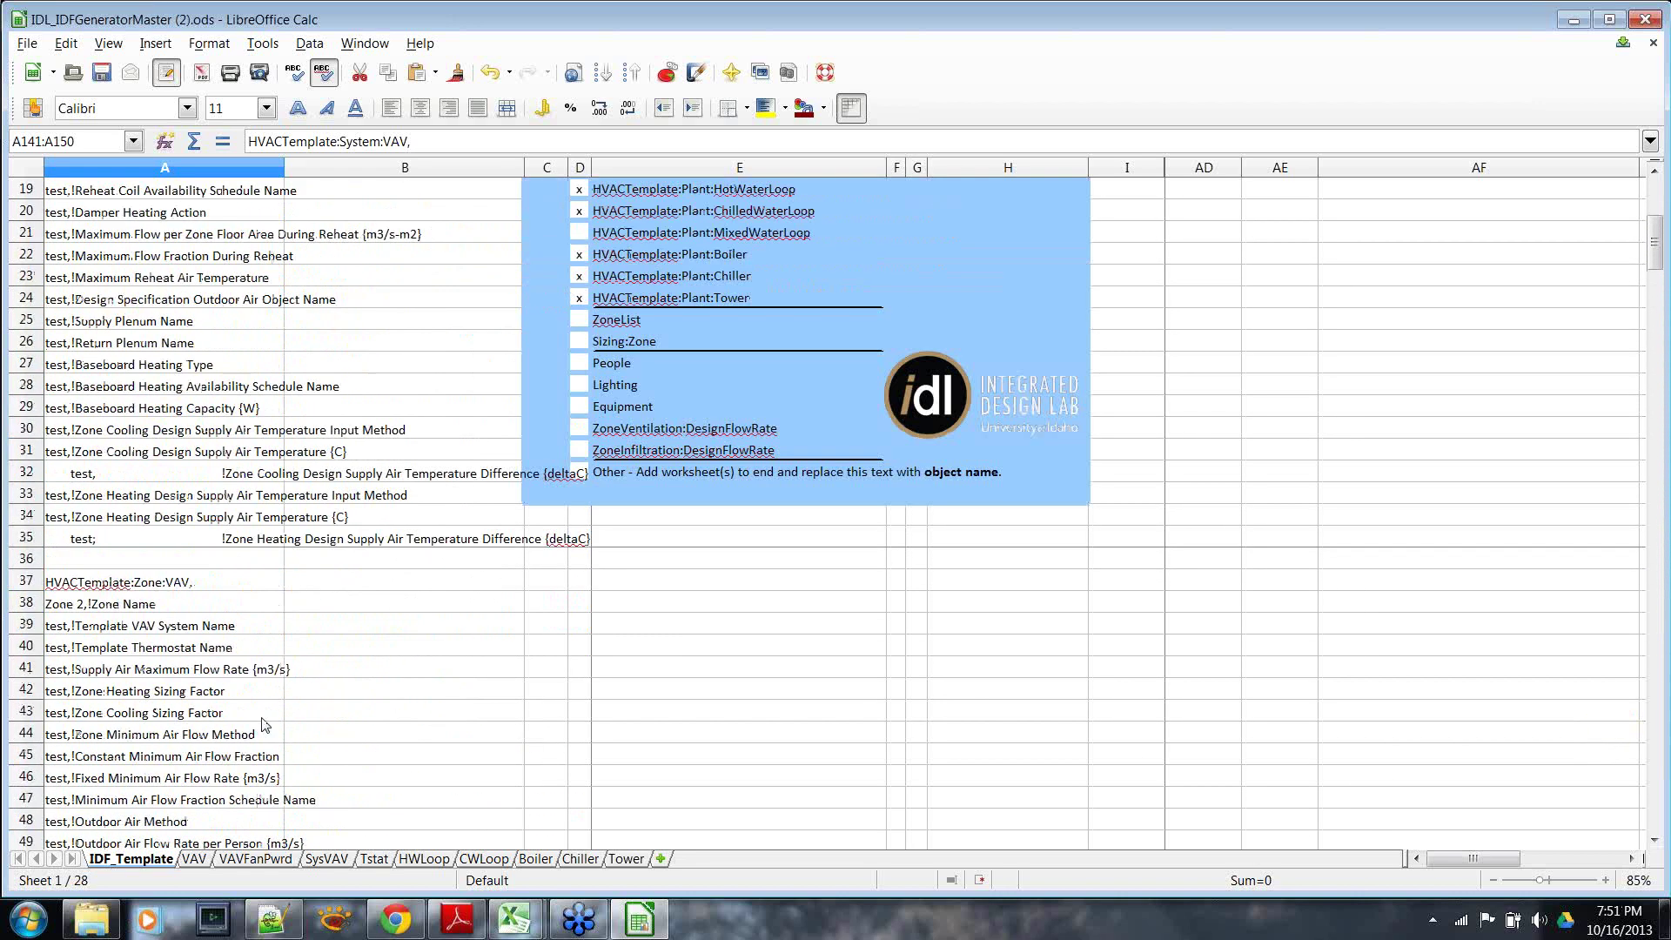
click(211, 366)
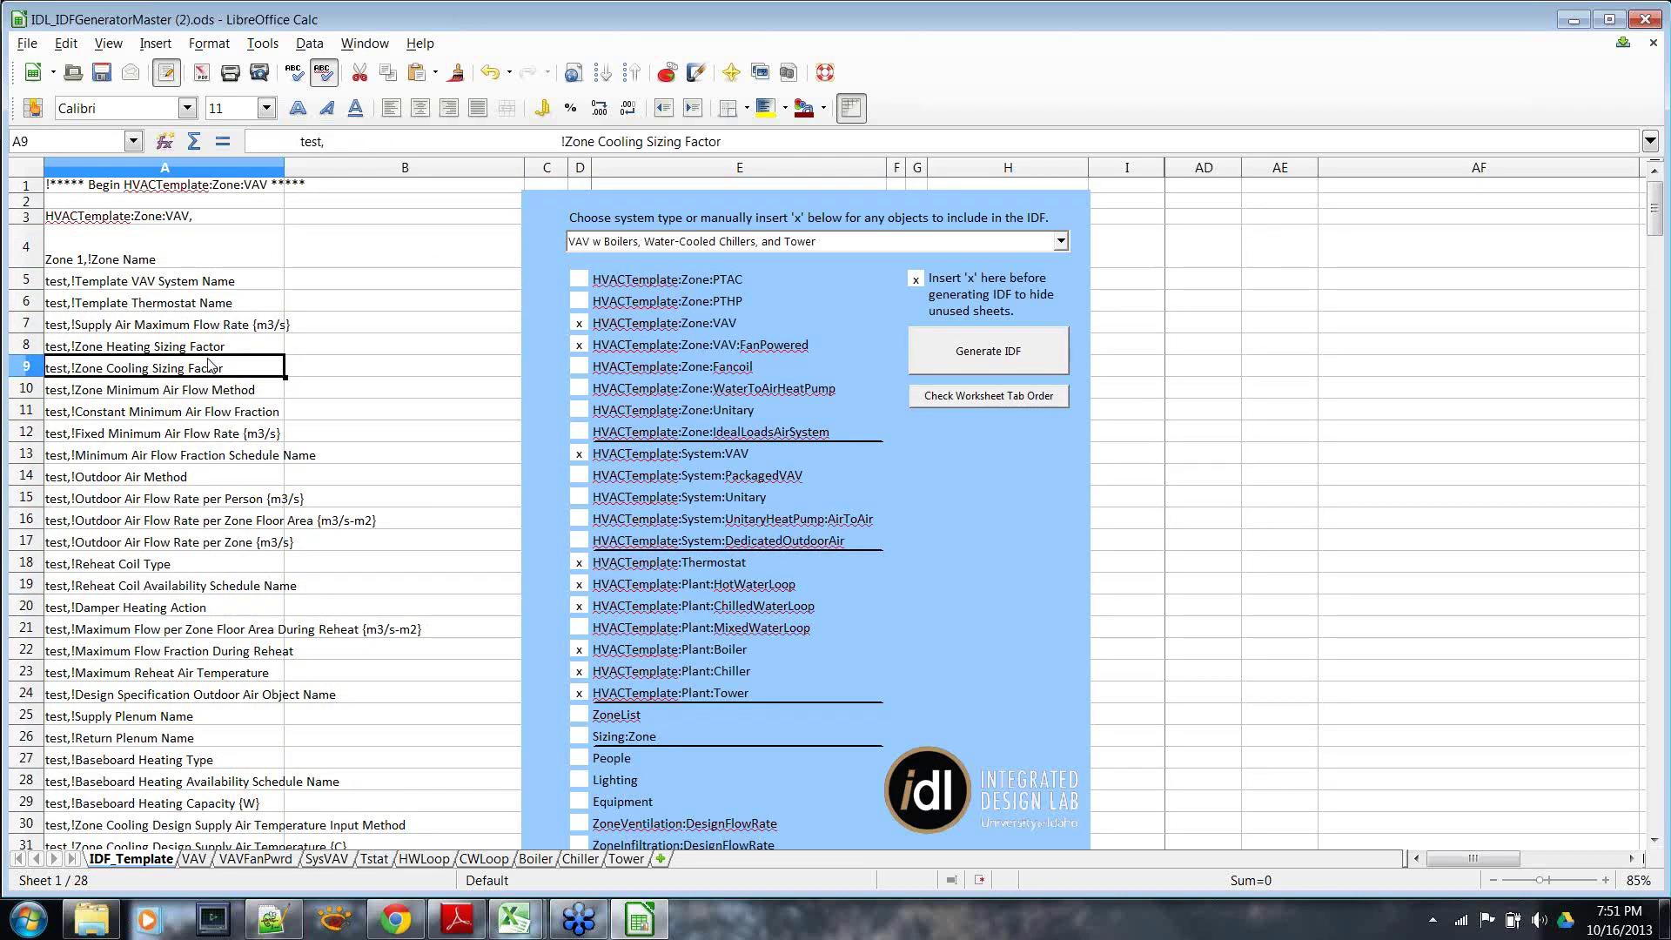
click(197, 186)
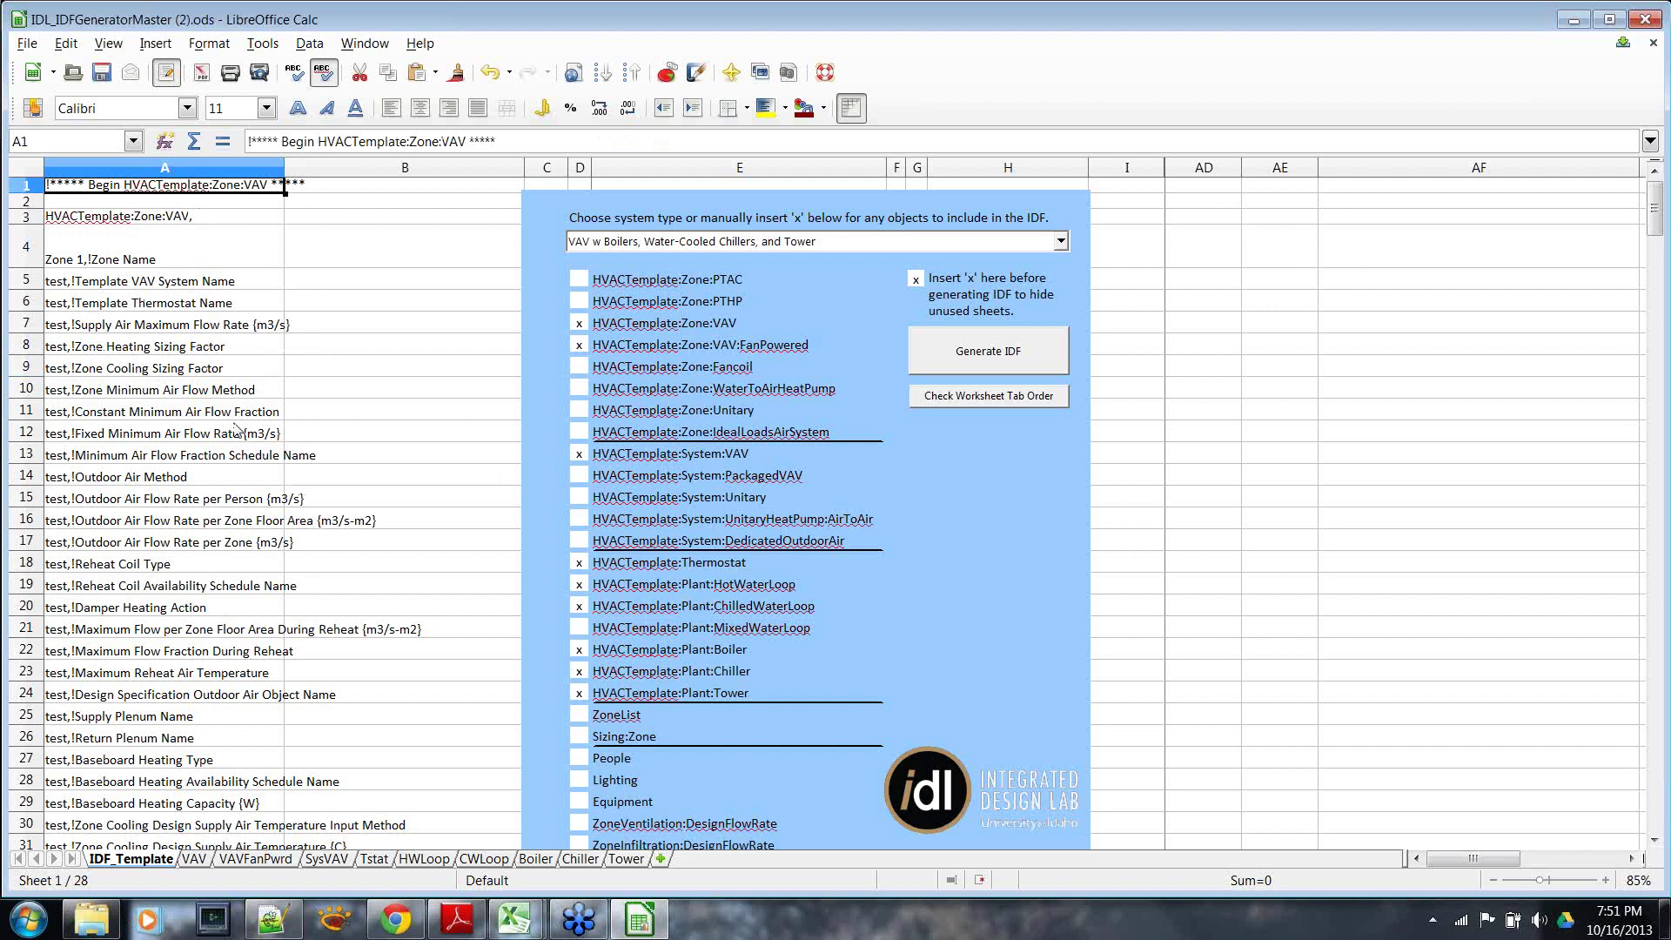
scroll(236, 429, down, 20)
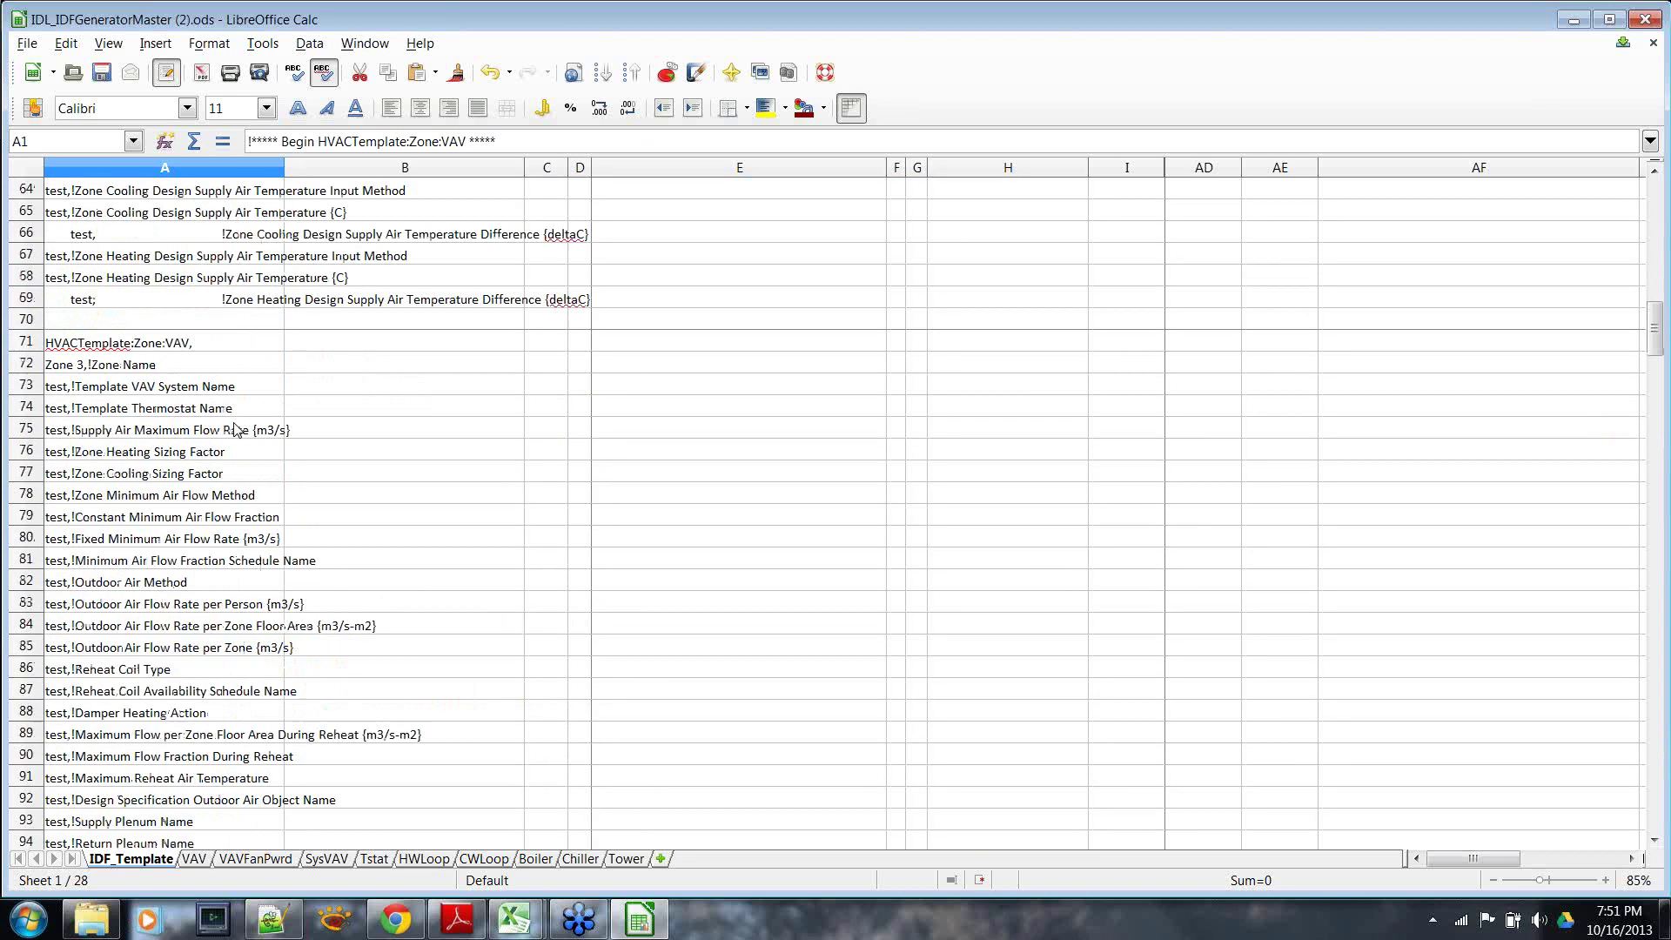
scroll(236, 429, down, 20)
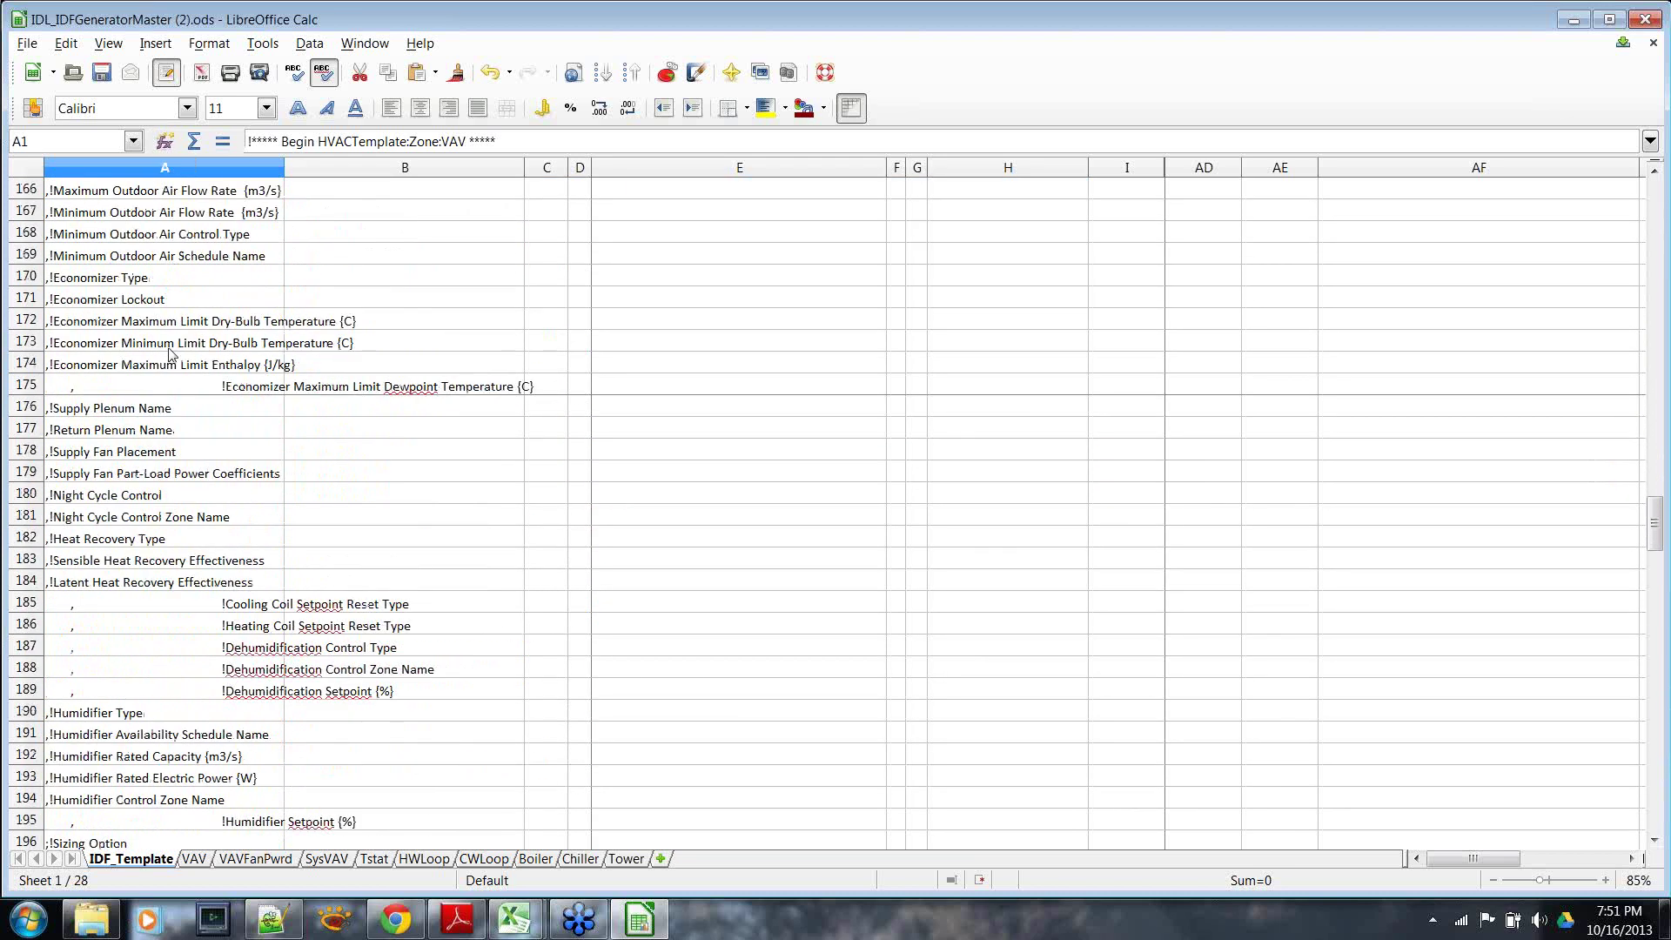
scroll(185, 402, down, 20)
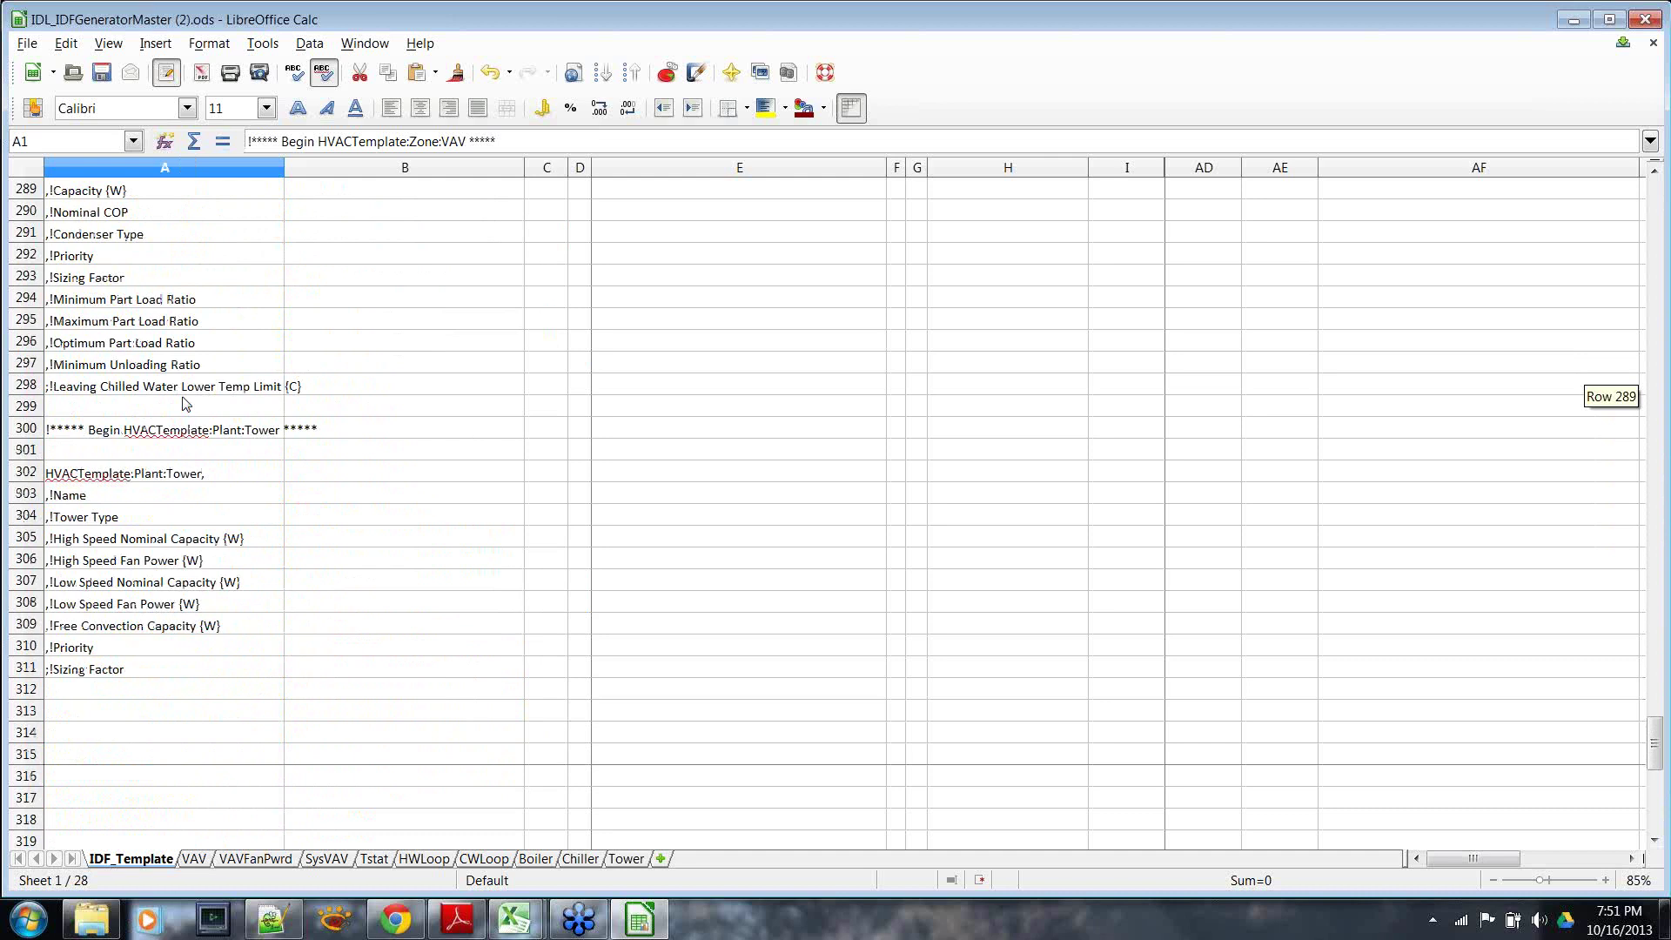
shift+click(177, 416)
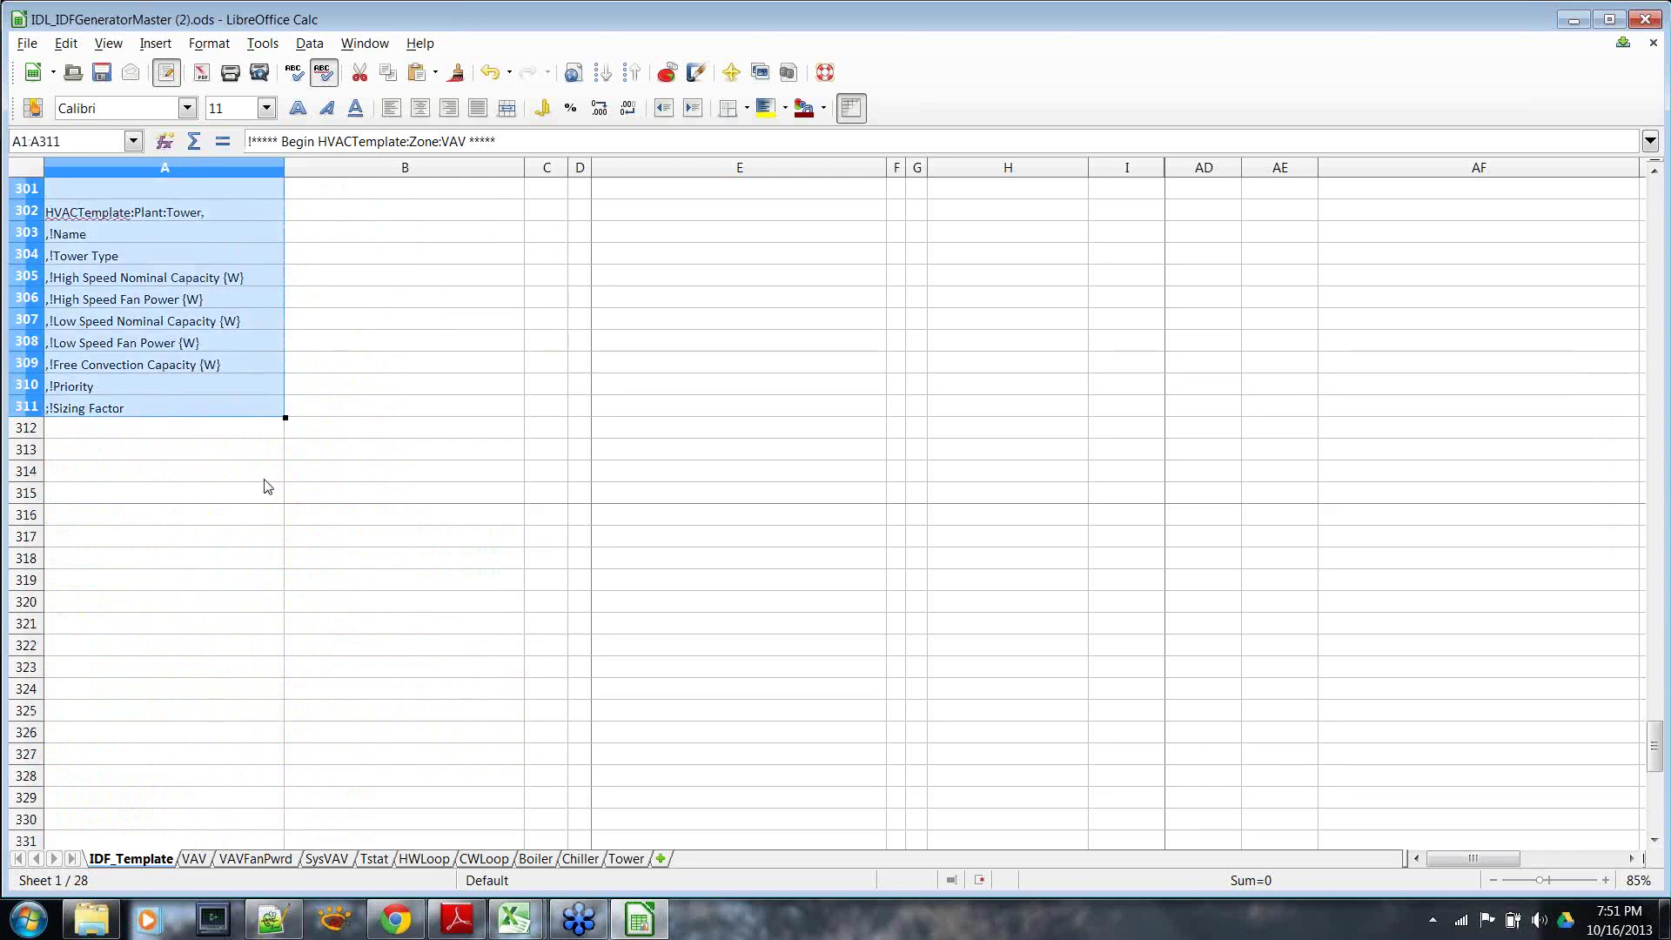
key(ctrl+c)
scroll(383, 562, up, 6)
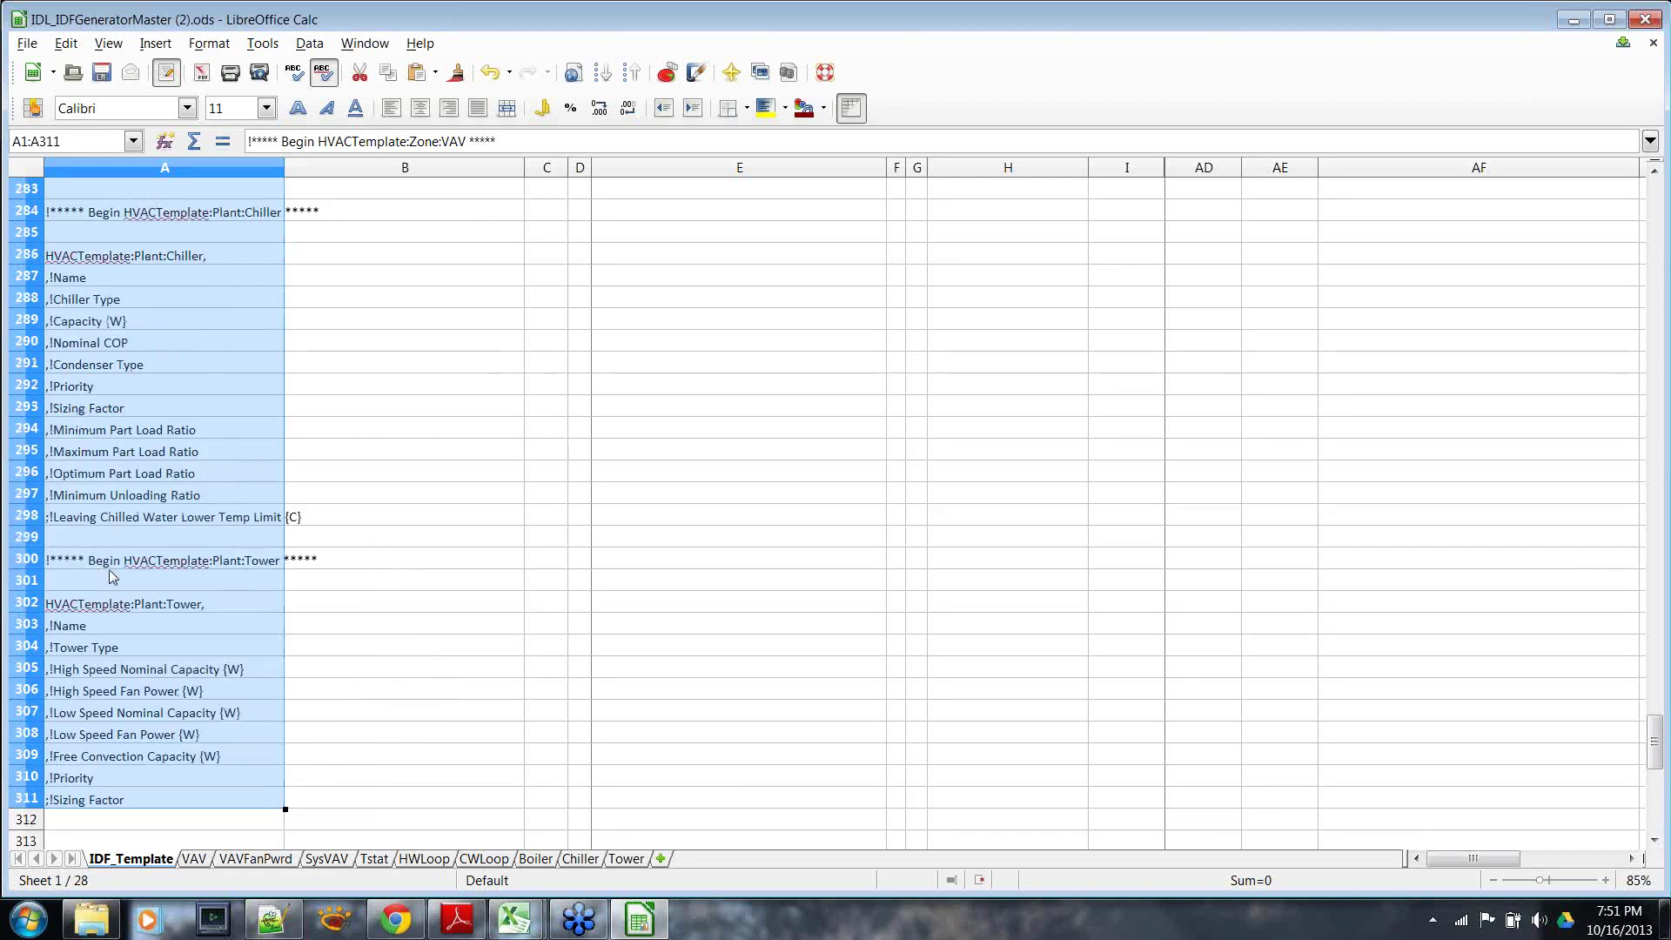
Switch to Notepad++ and paste the copied IDF text into the empty "new 5" document.
click(274, 919)
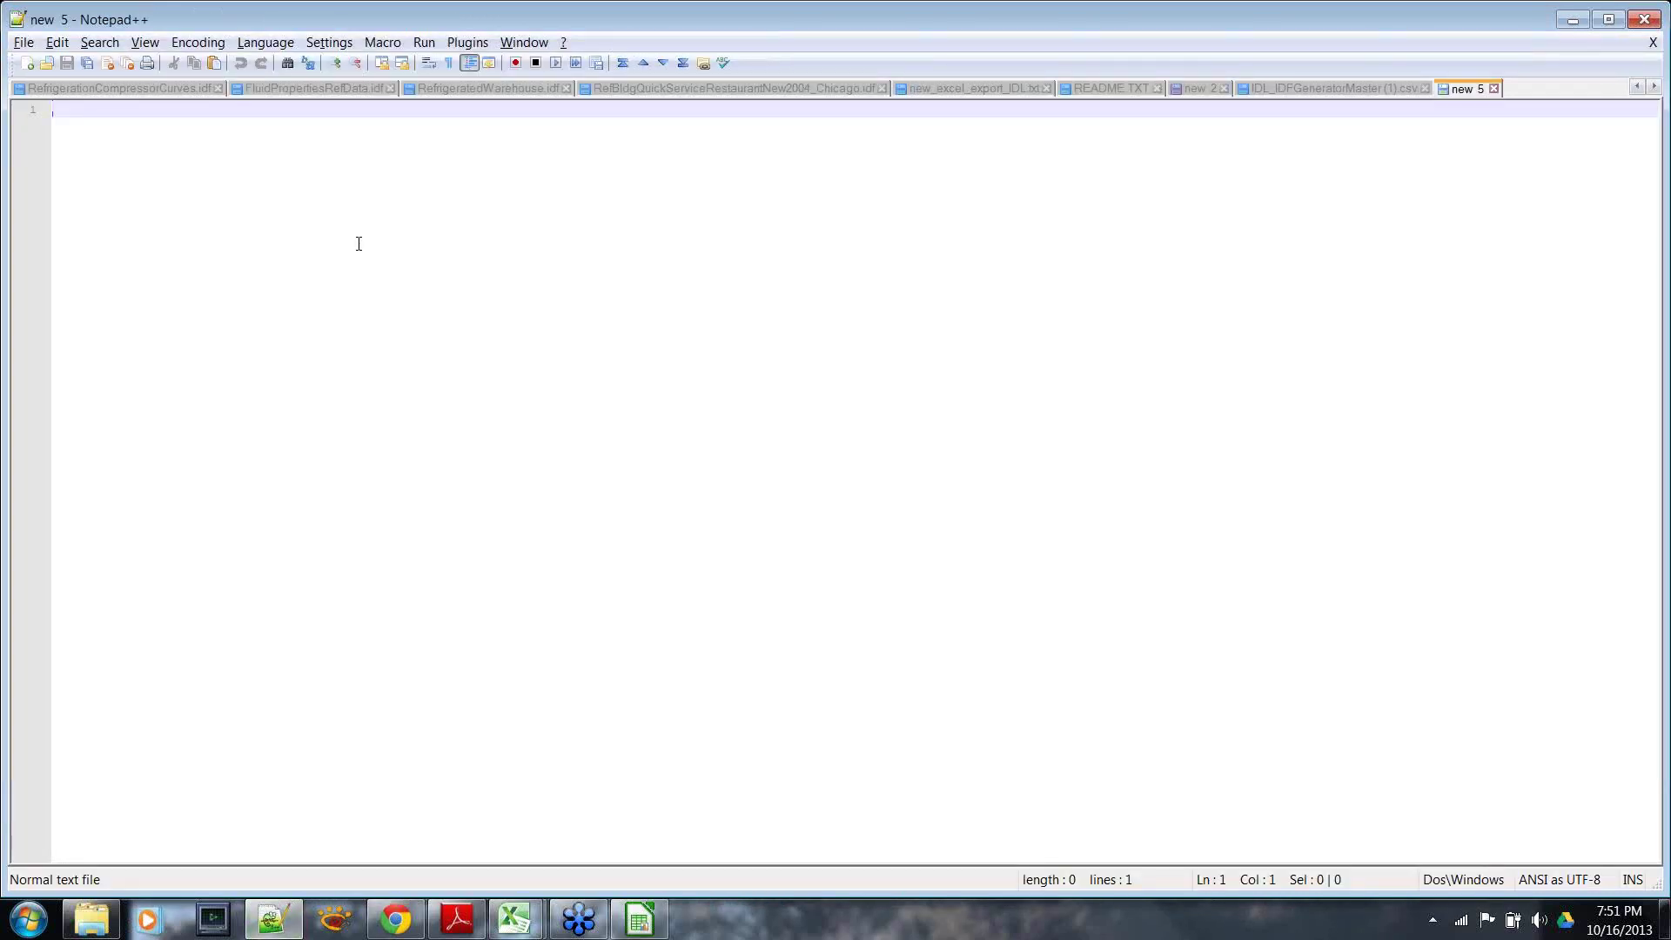
key(ctrl+v)
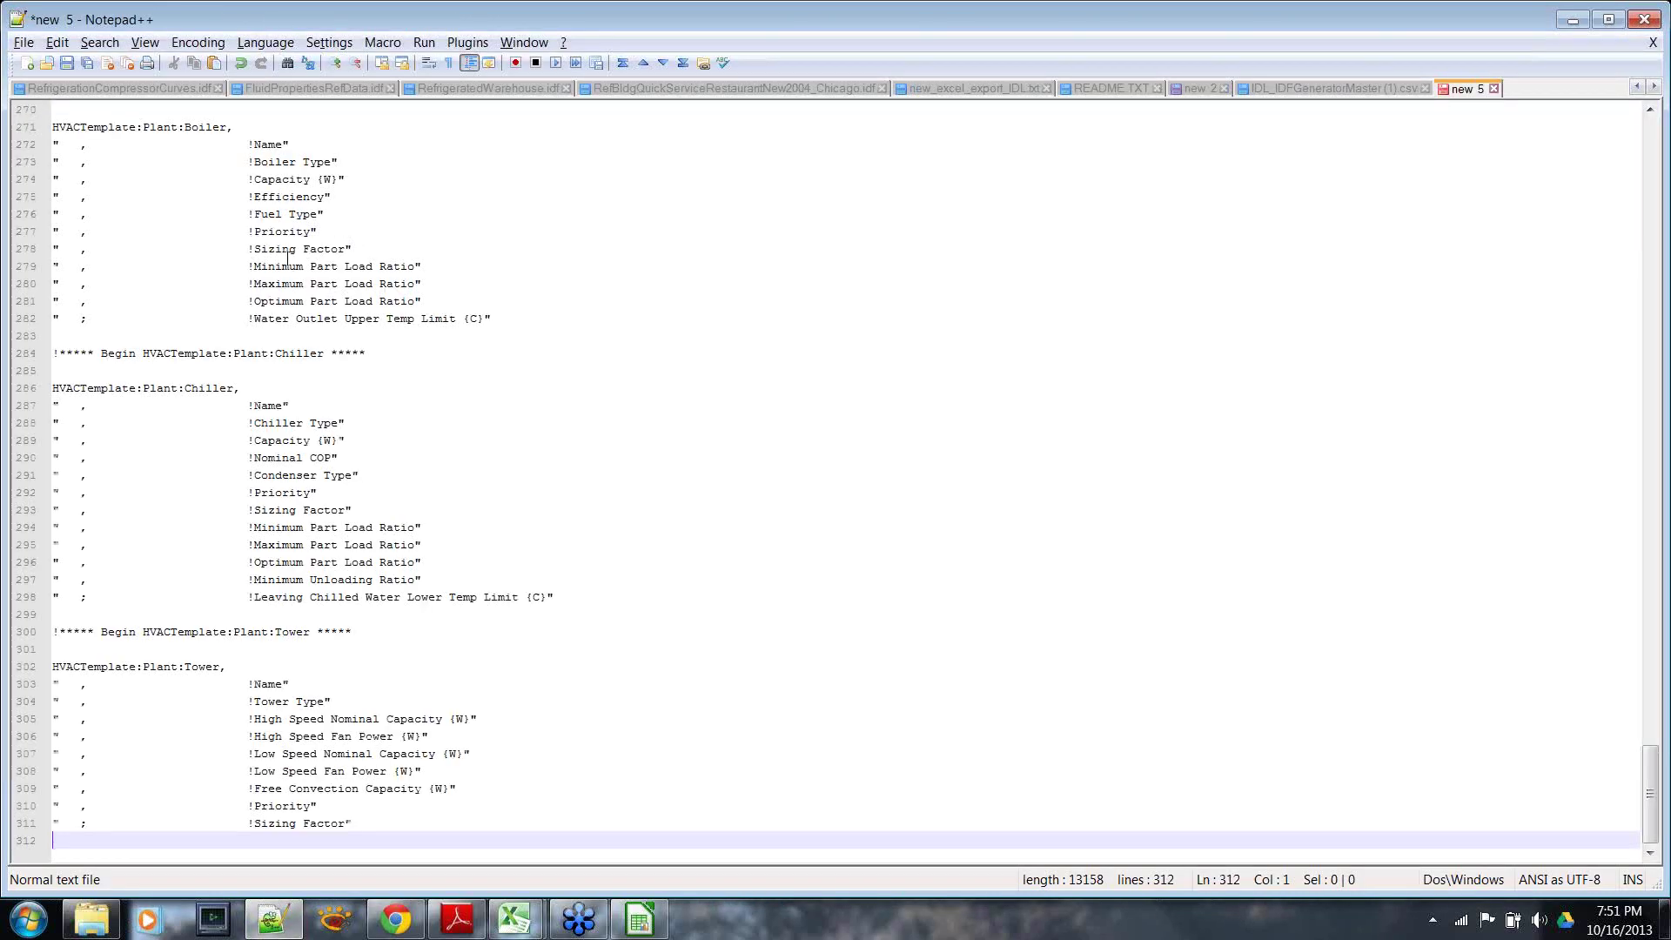
scroll(283, 264, up, 20)
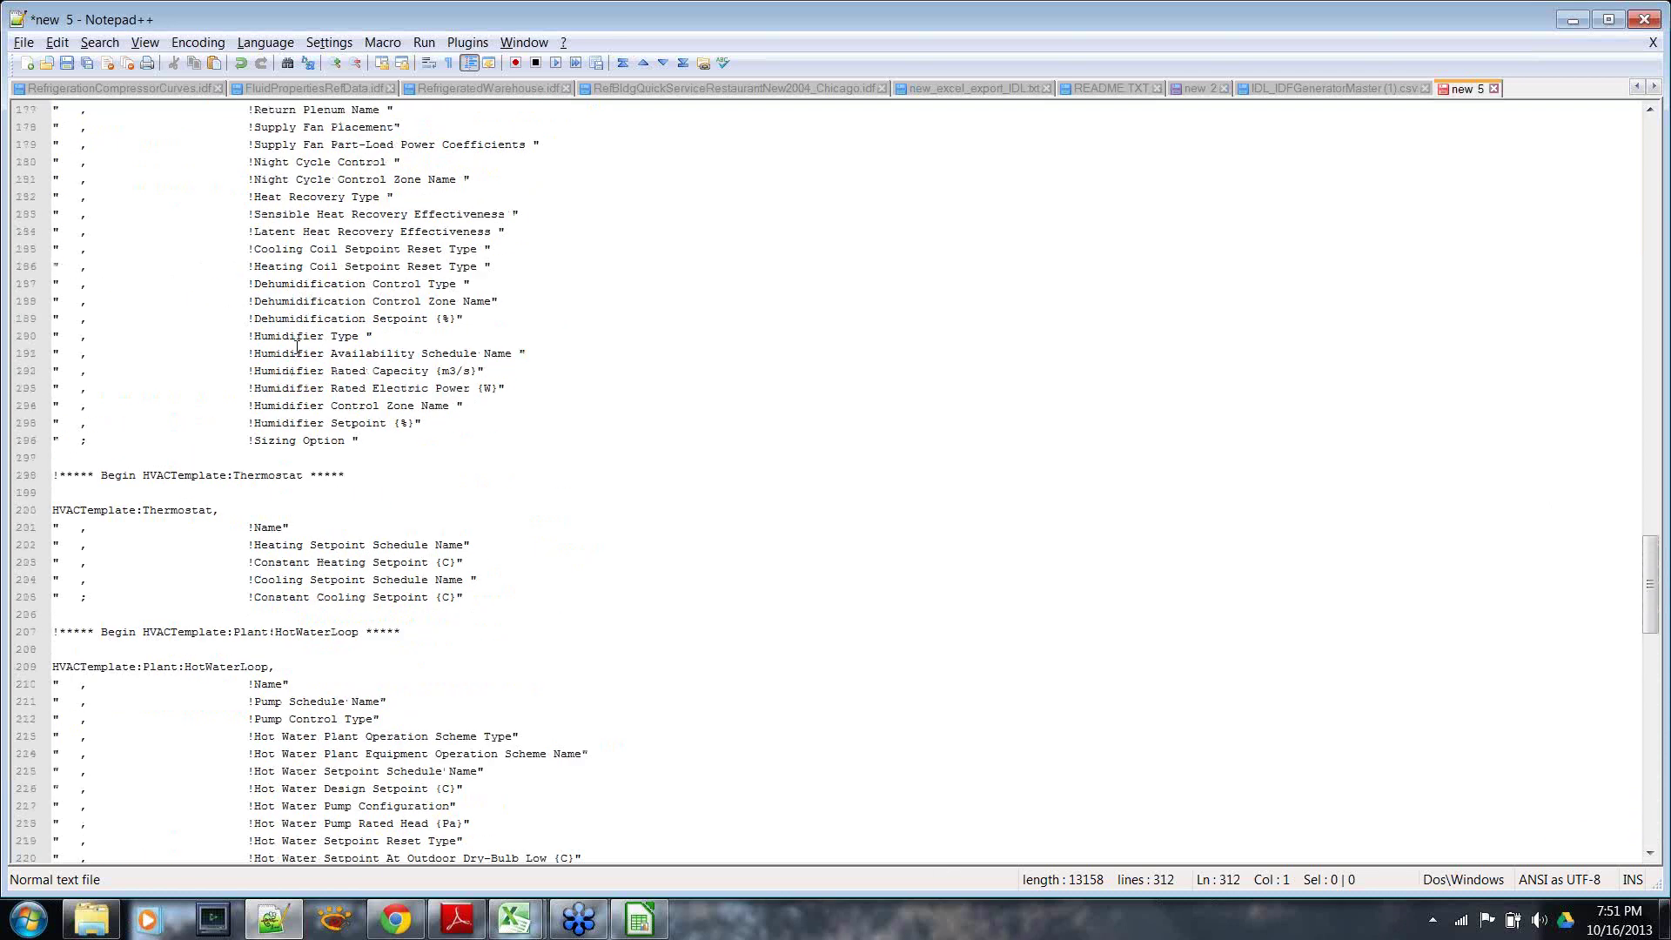
scroll(297, 342, up, 20)
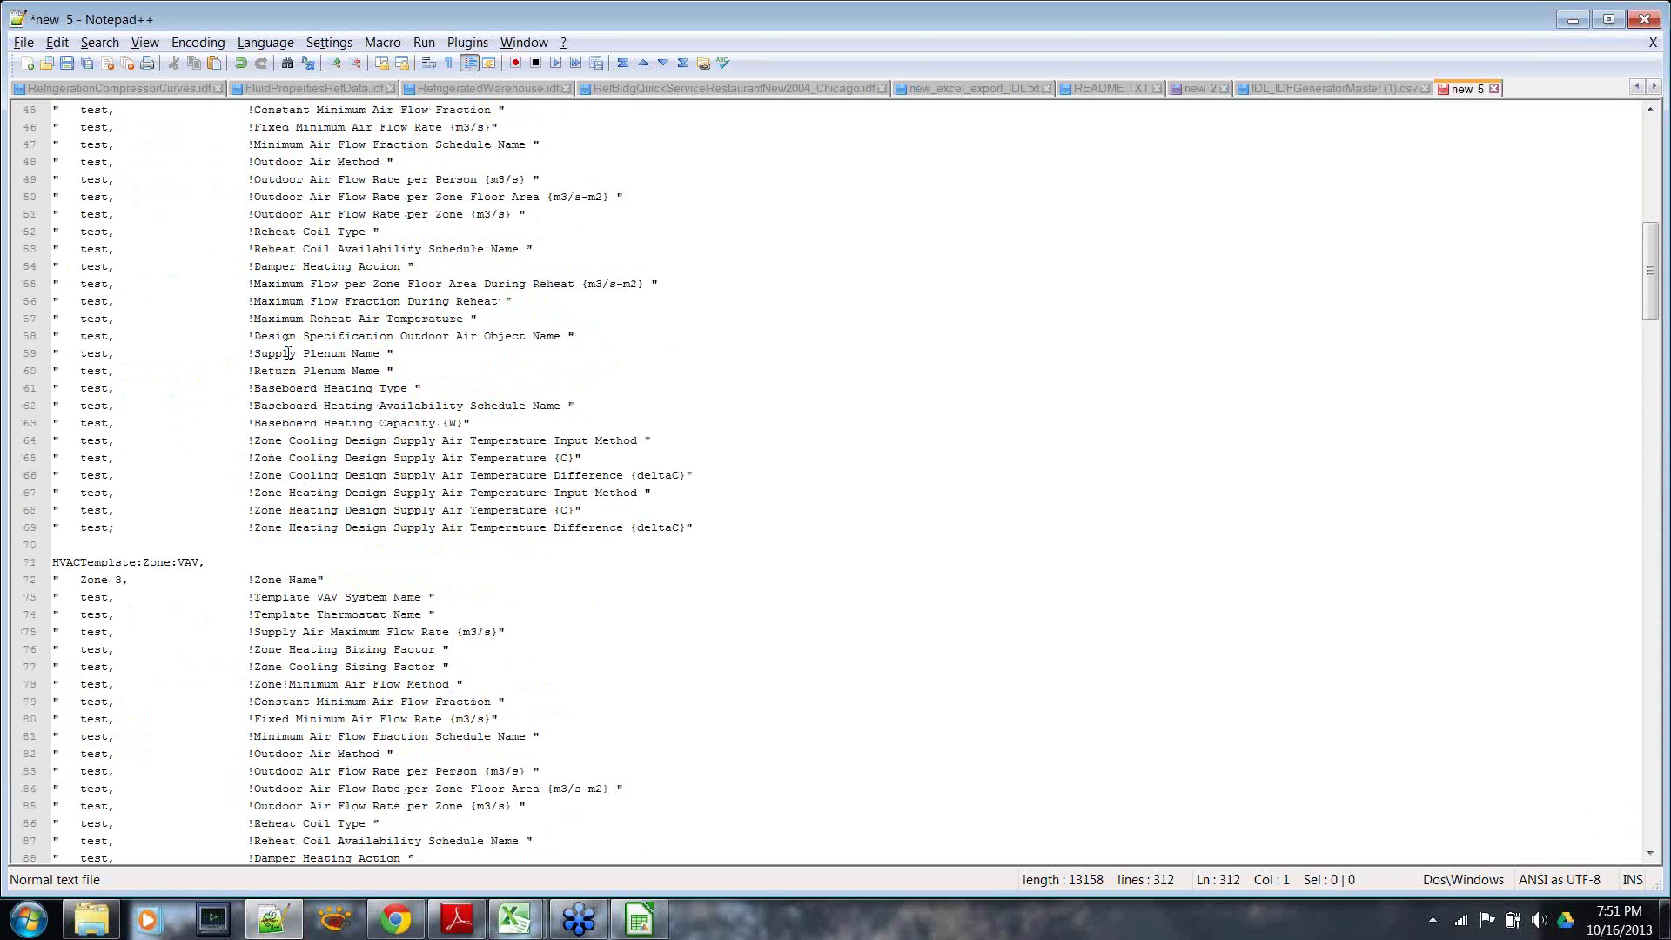
scroll(300, 362, up, 8)
click(233, 219)
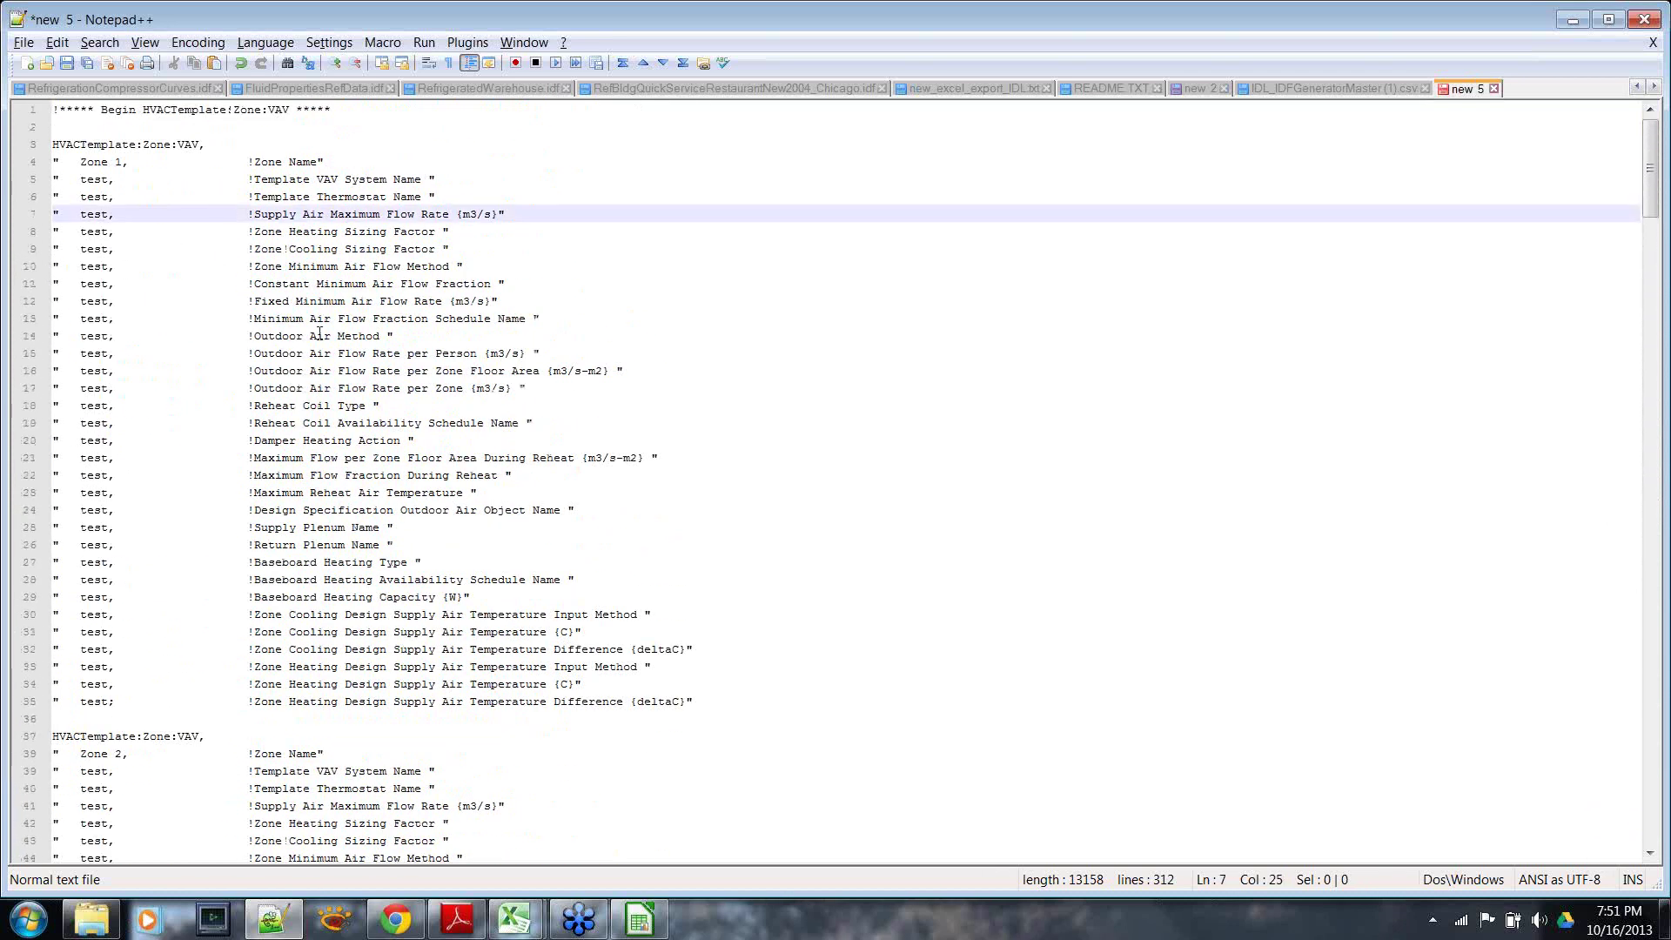
Examine the quotation marks and spacing around the Zone 1 fields in the pasted text.
click(318, 336)
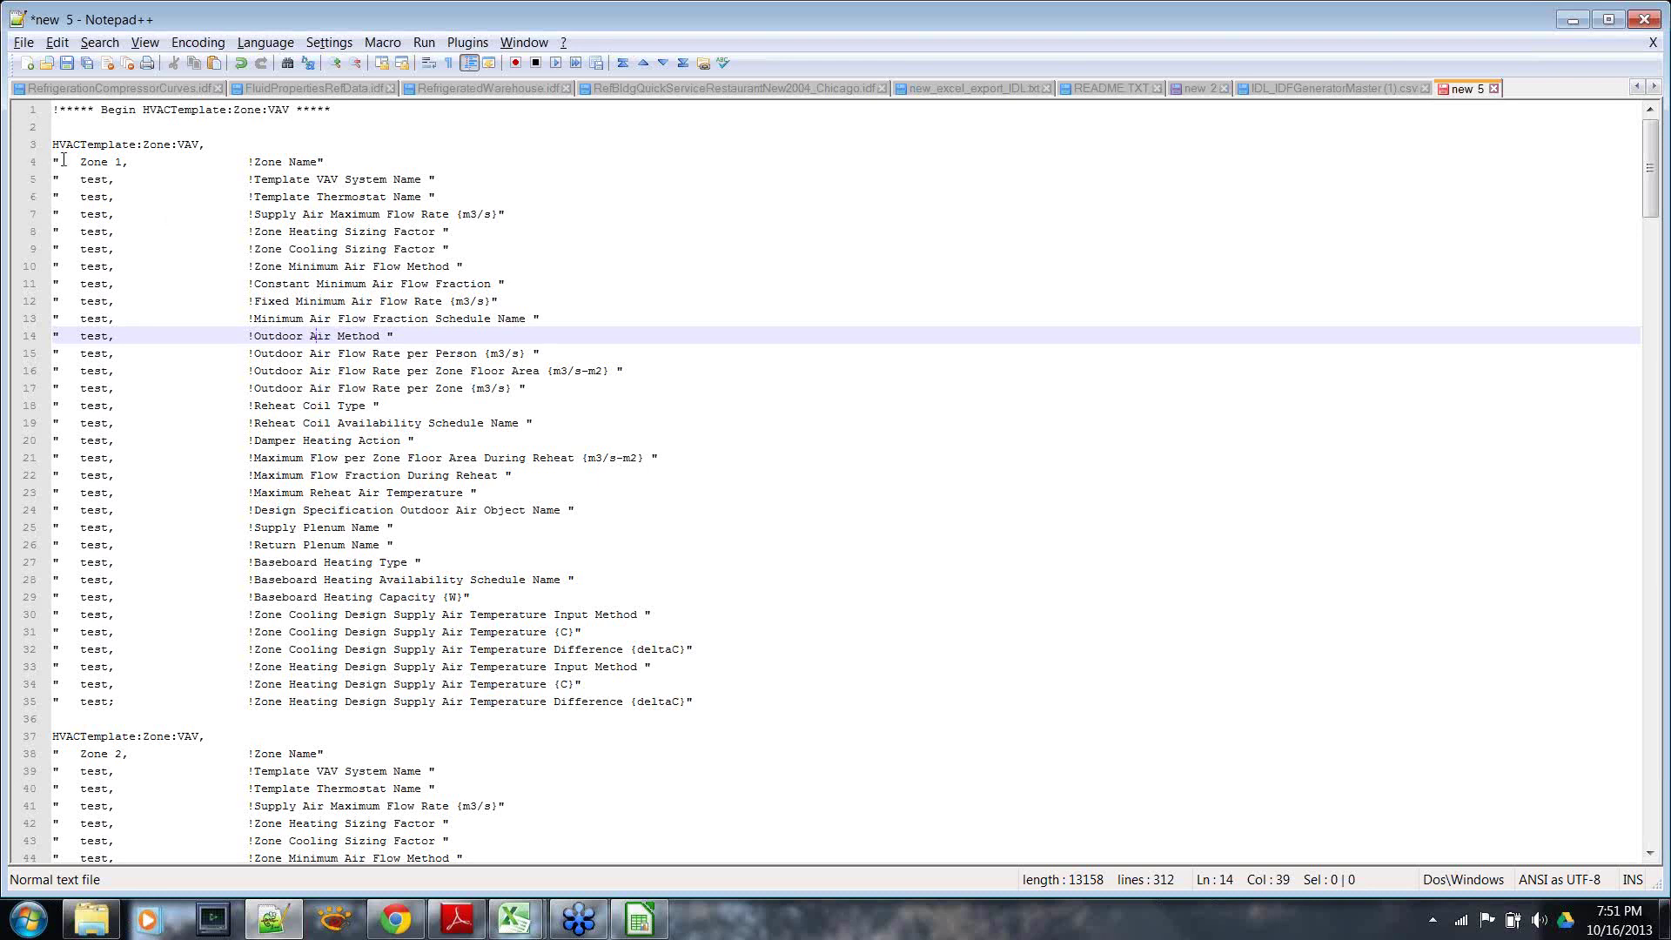
drag(64, 160, 32, 169)
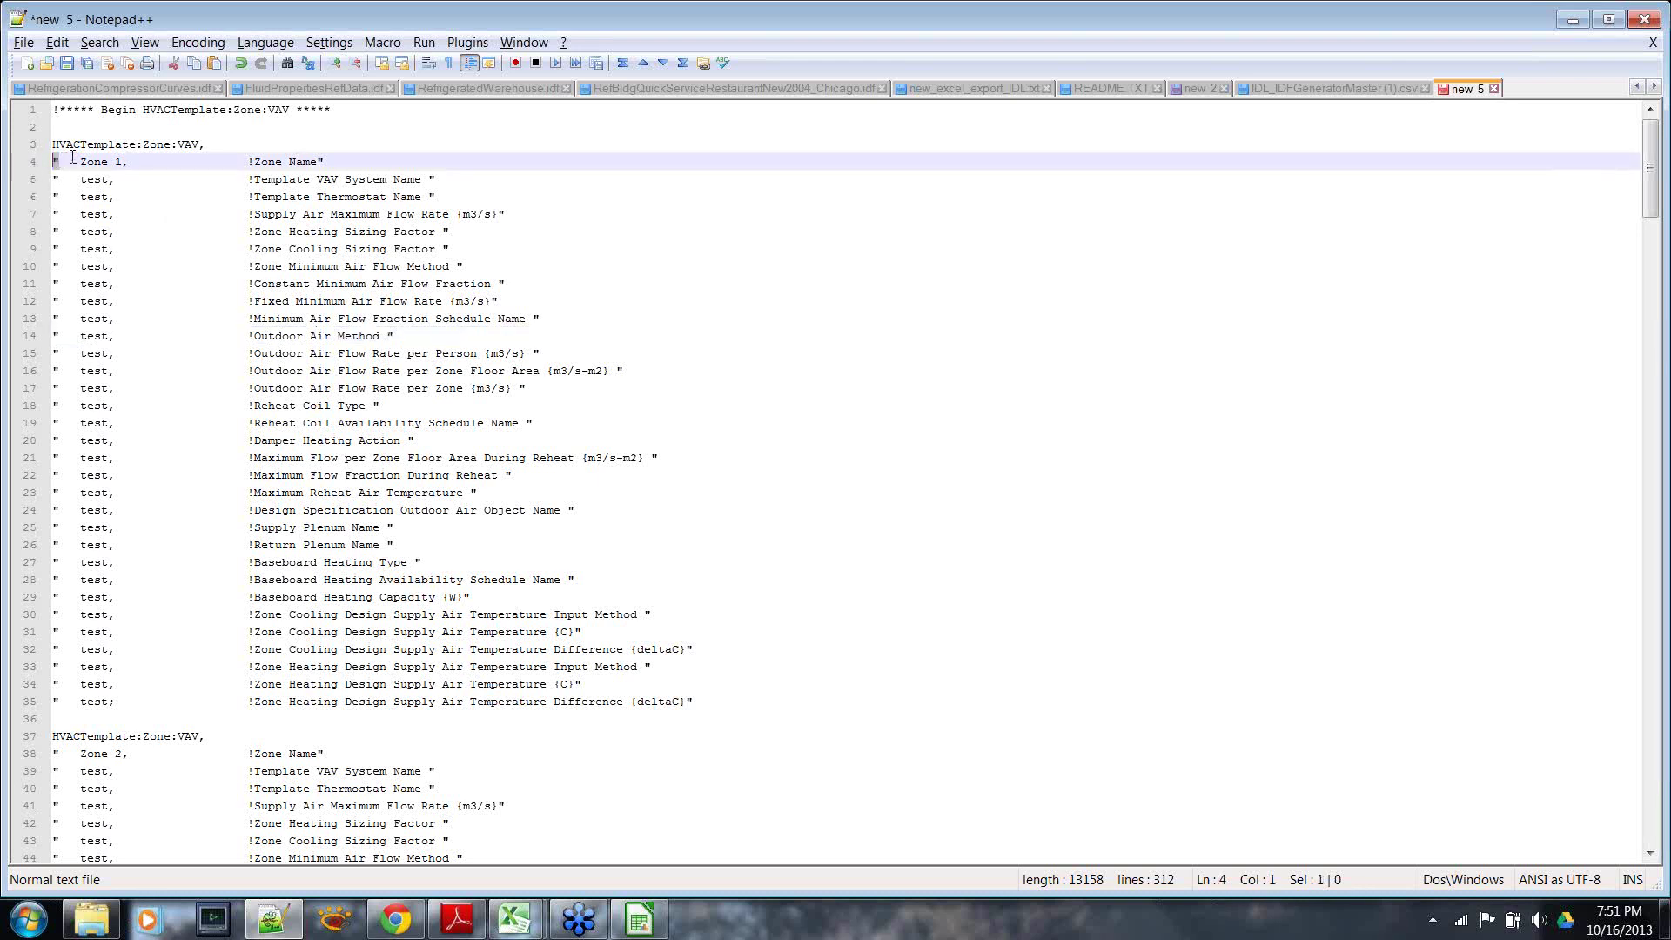
click(169, 270)
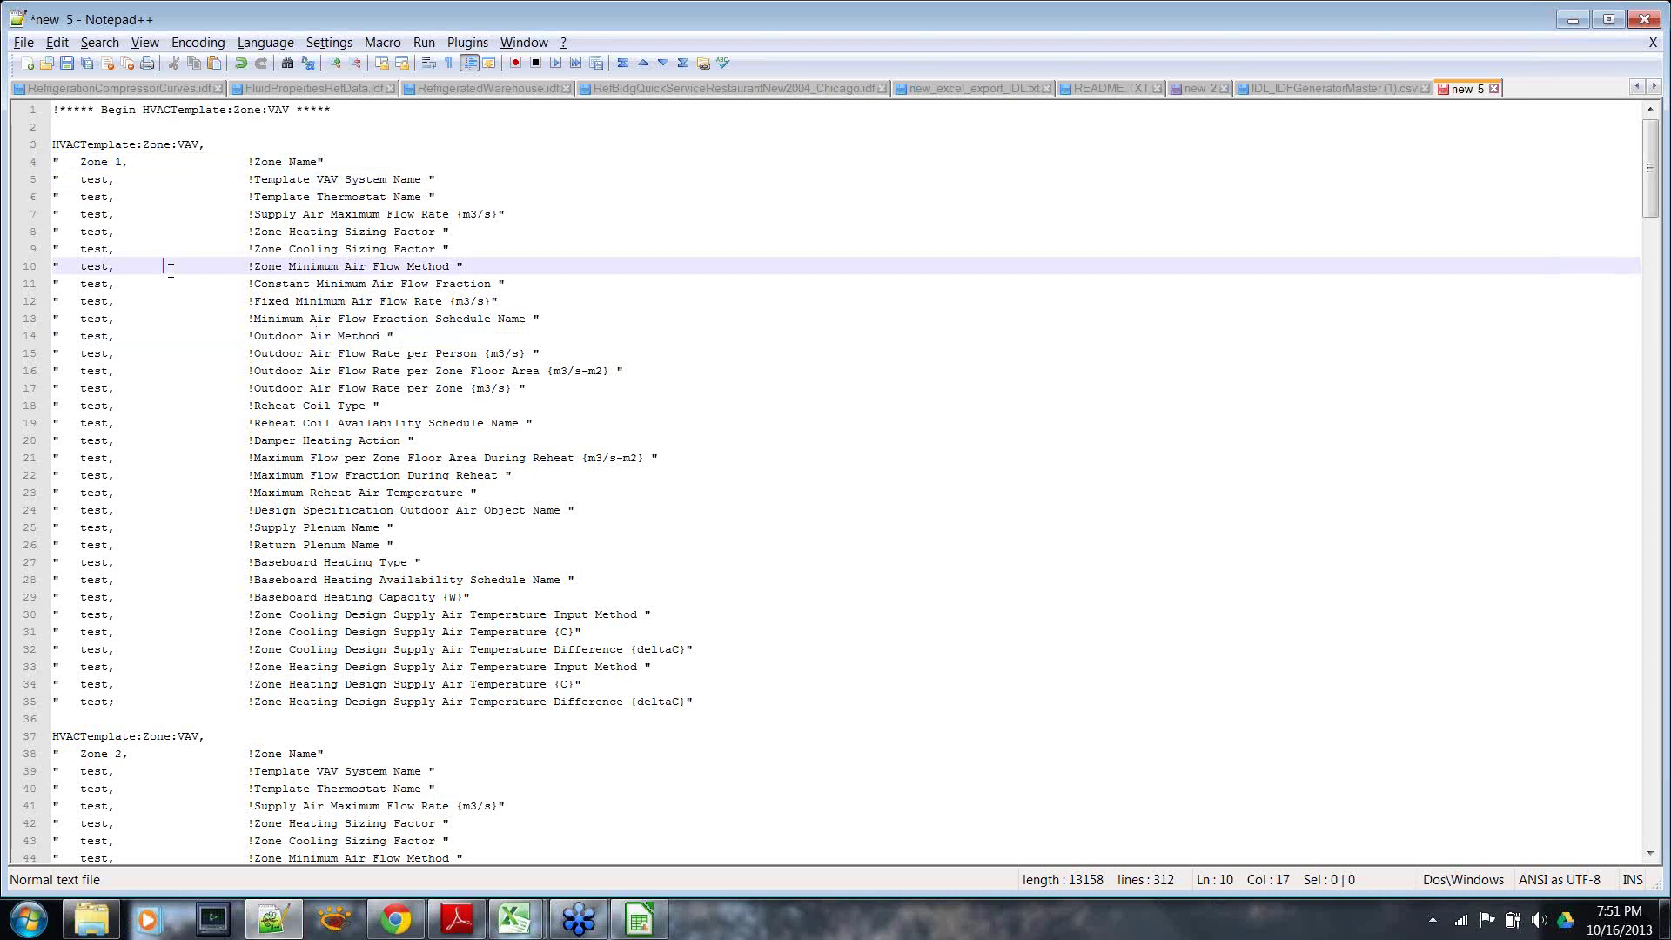
drag(192, 268, 219, 268)
key(Up)
key(Up)
key(Up)
key(Up)
key(Up)
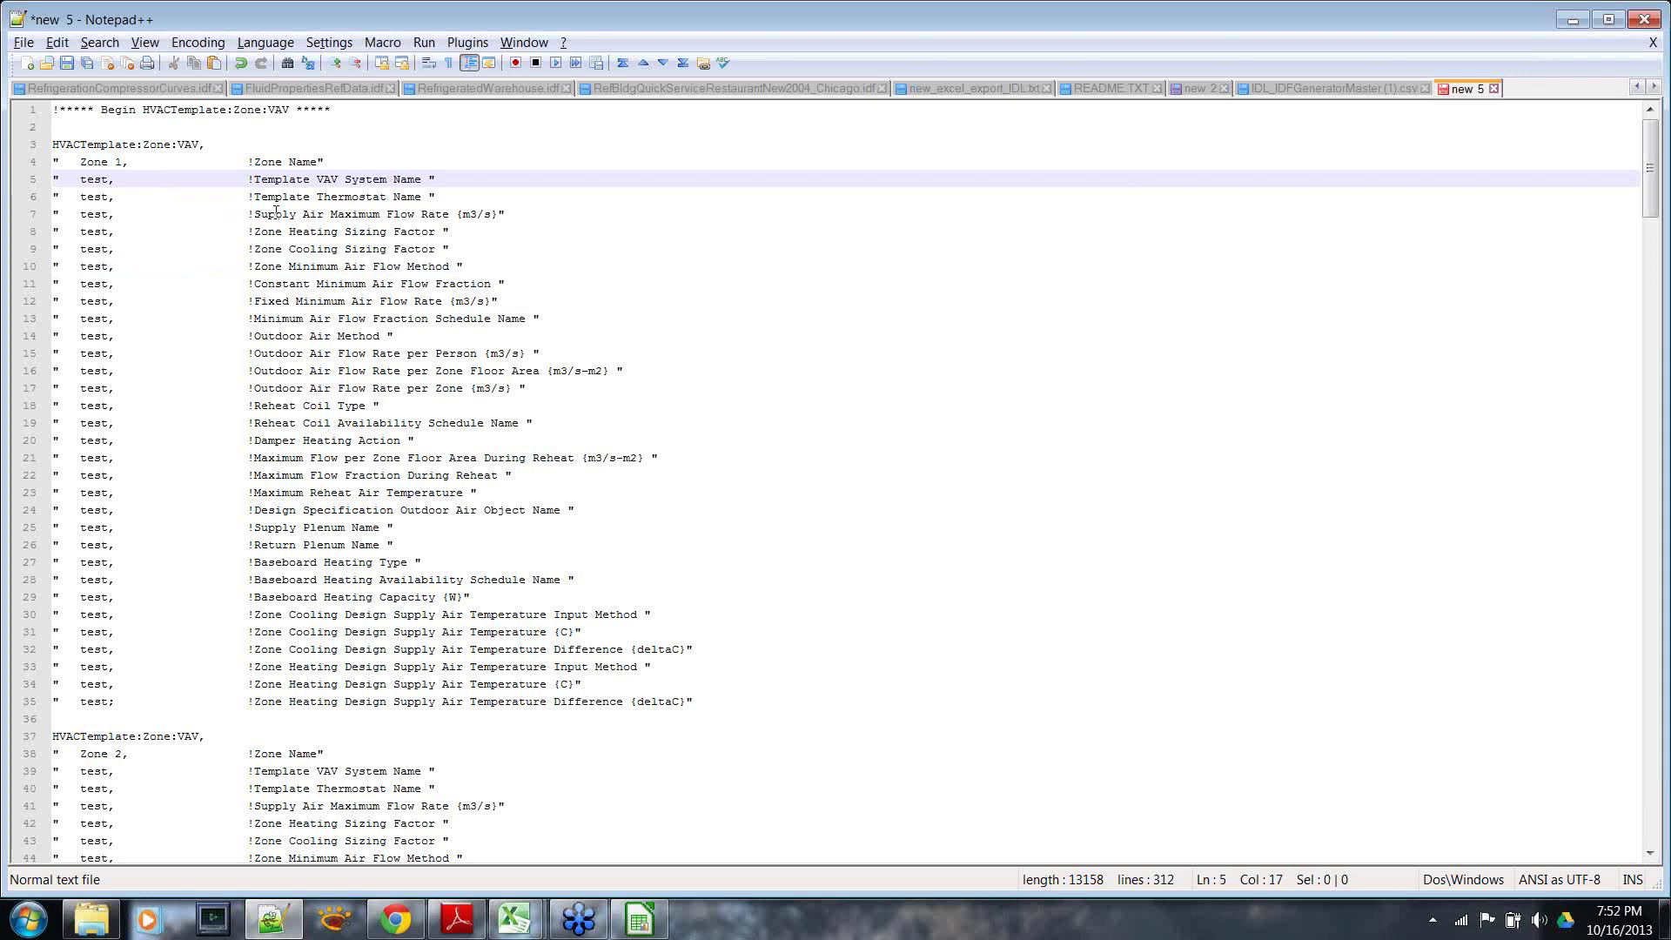
Remove every line-start quotation mark by replacing all matches of the regular expression ^" with nothing.
key(ctrl+h)
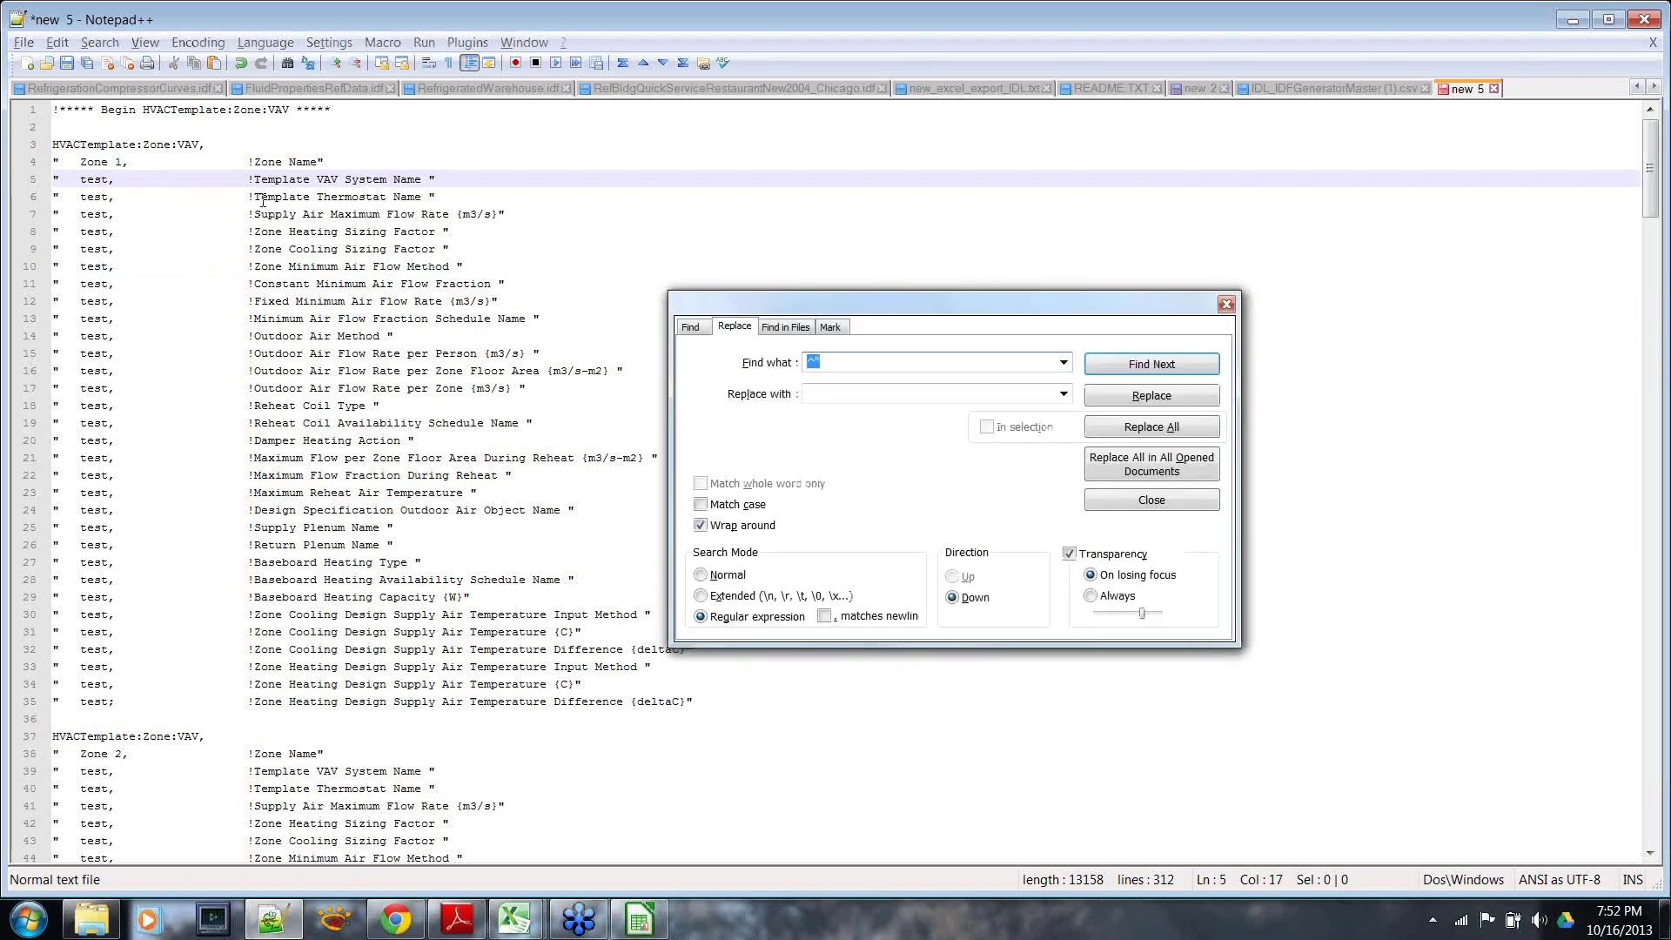
drag(818, 303, 798, 217)
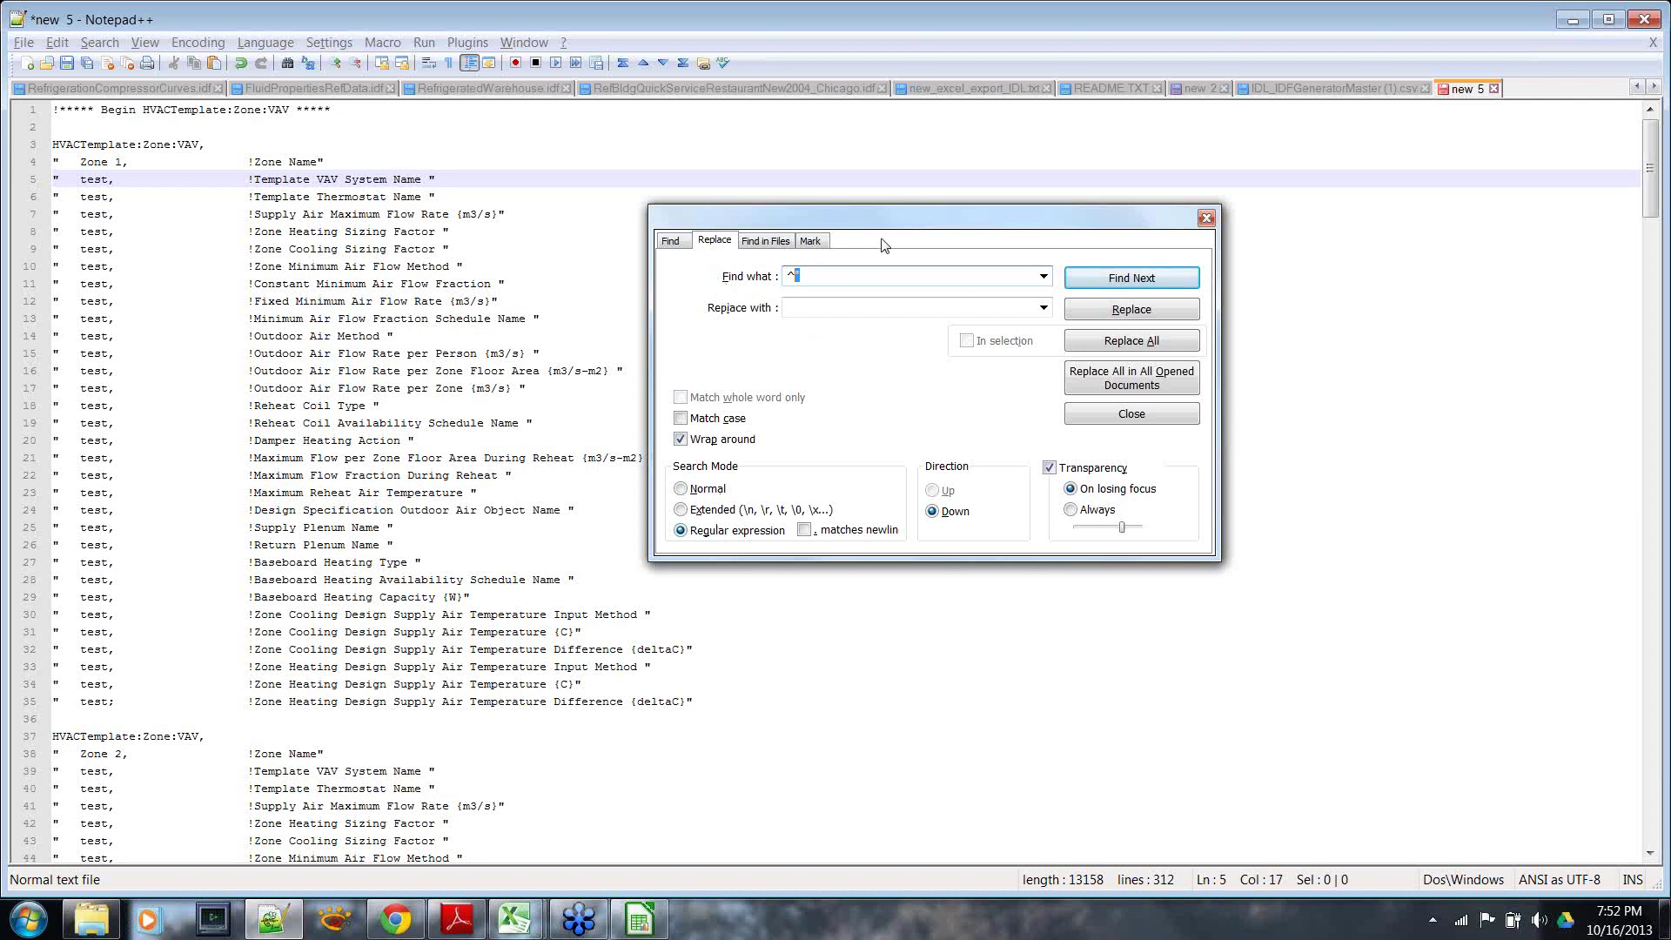
key(Tab)
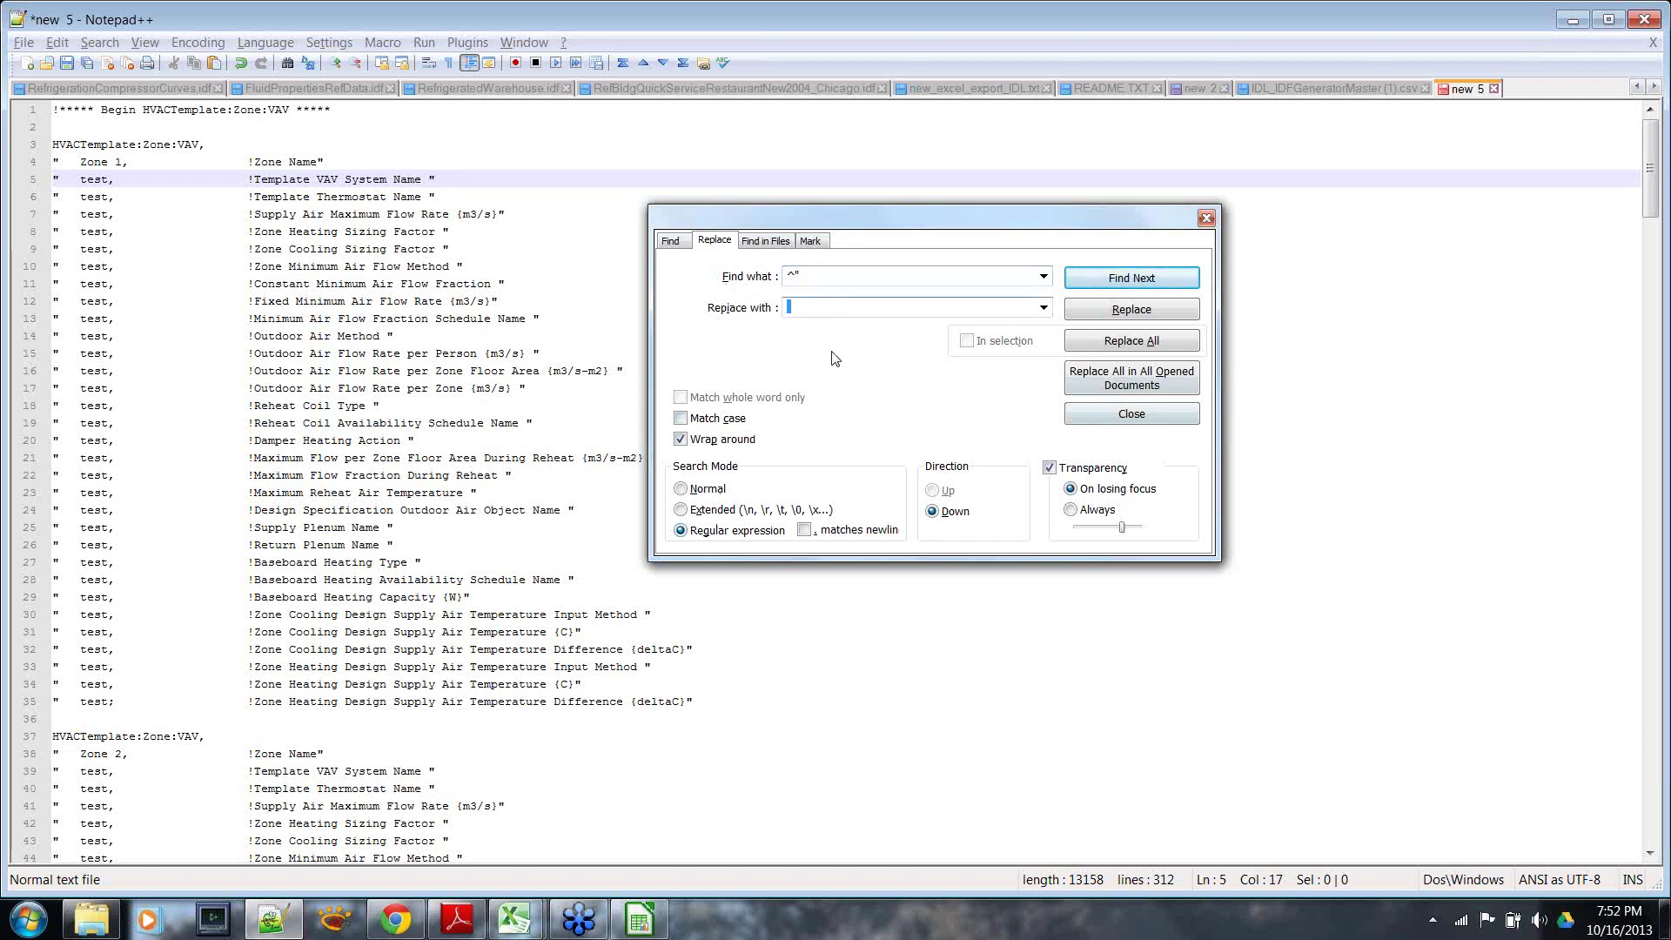
click(1130, 342)
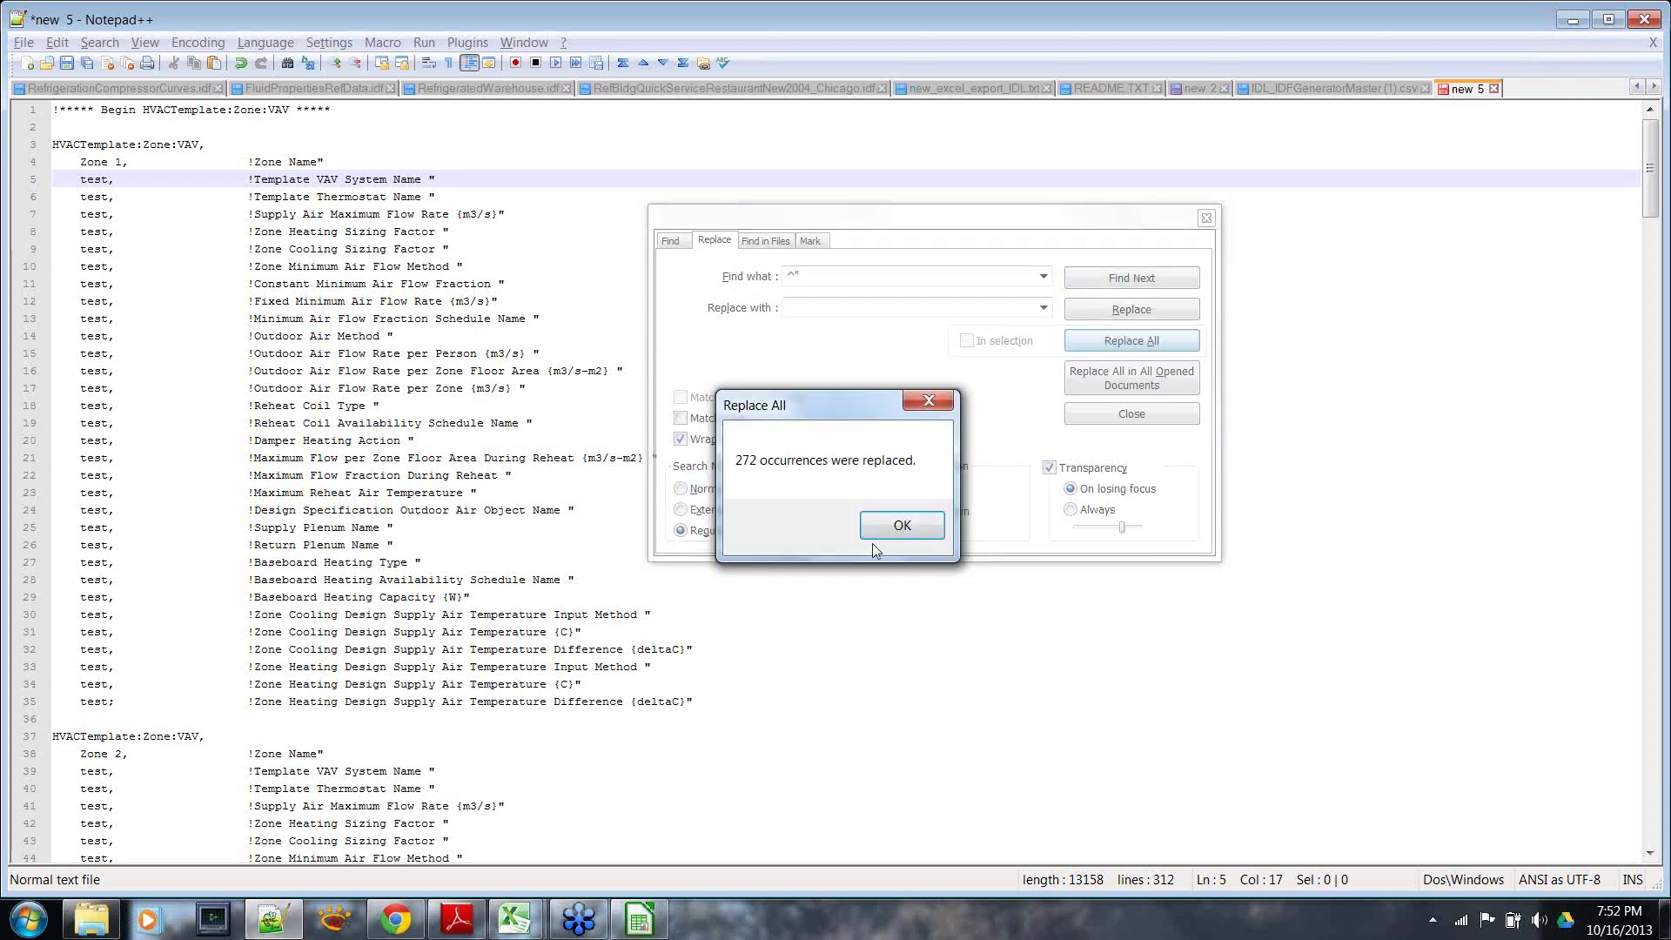
click(890, 529)
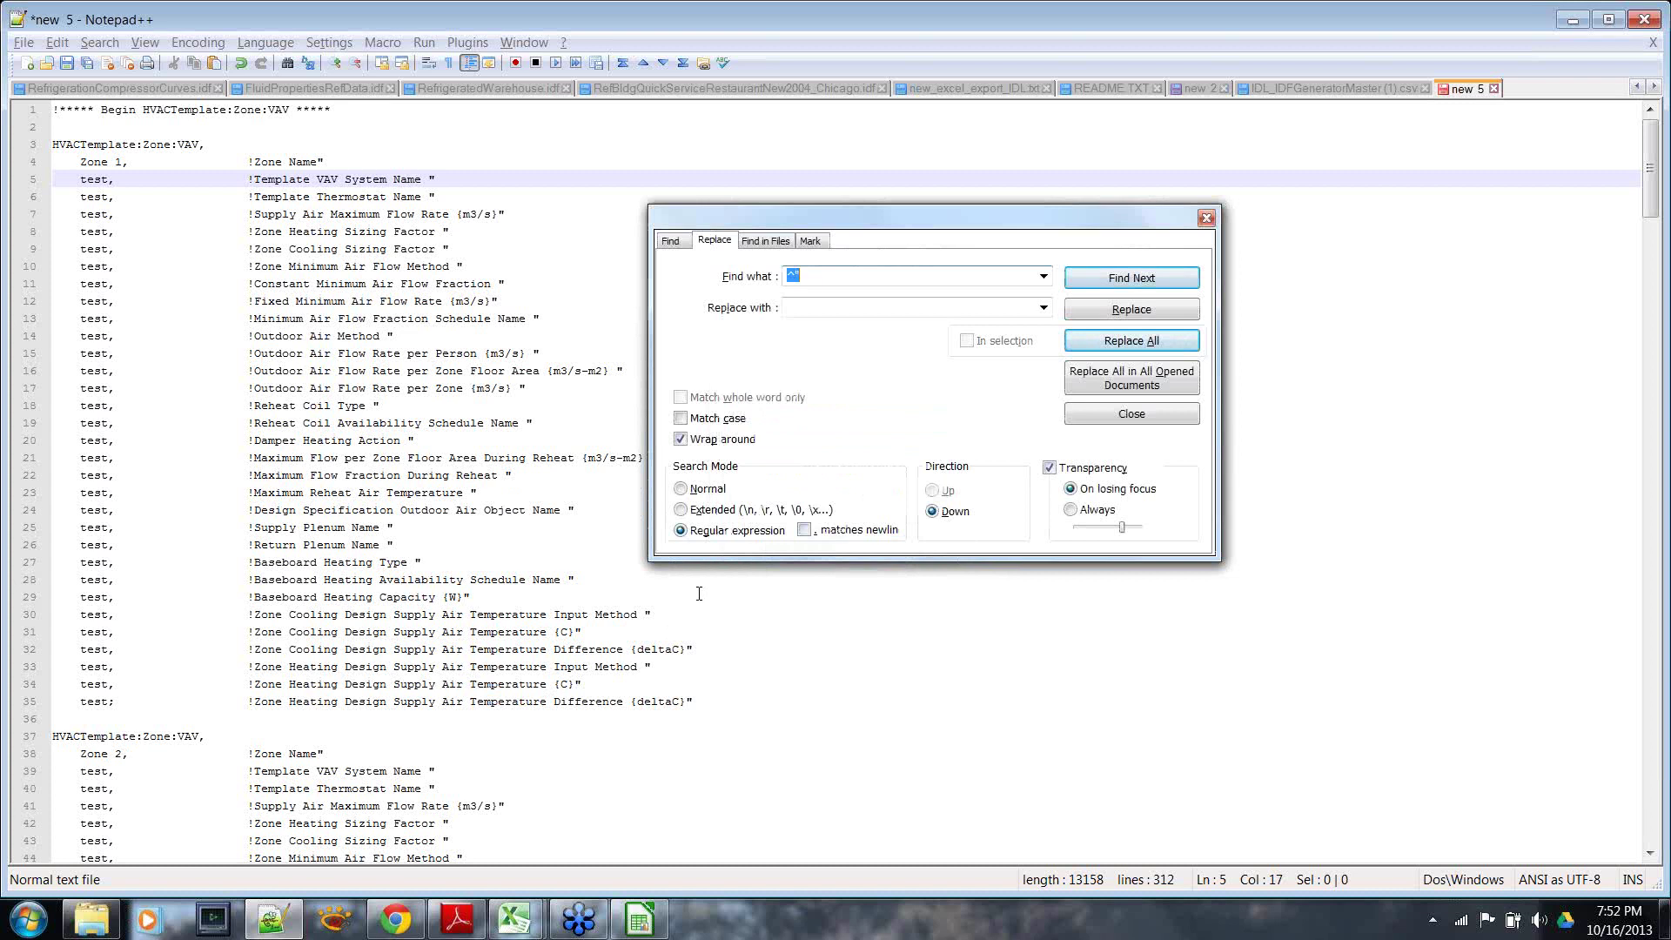
drag(1141, 226, 1189, 190)
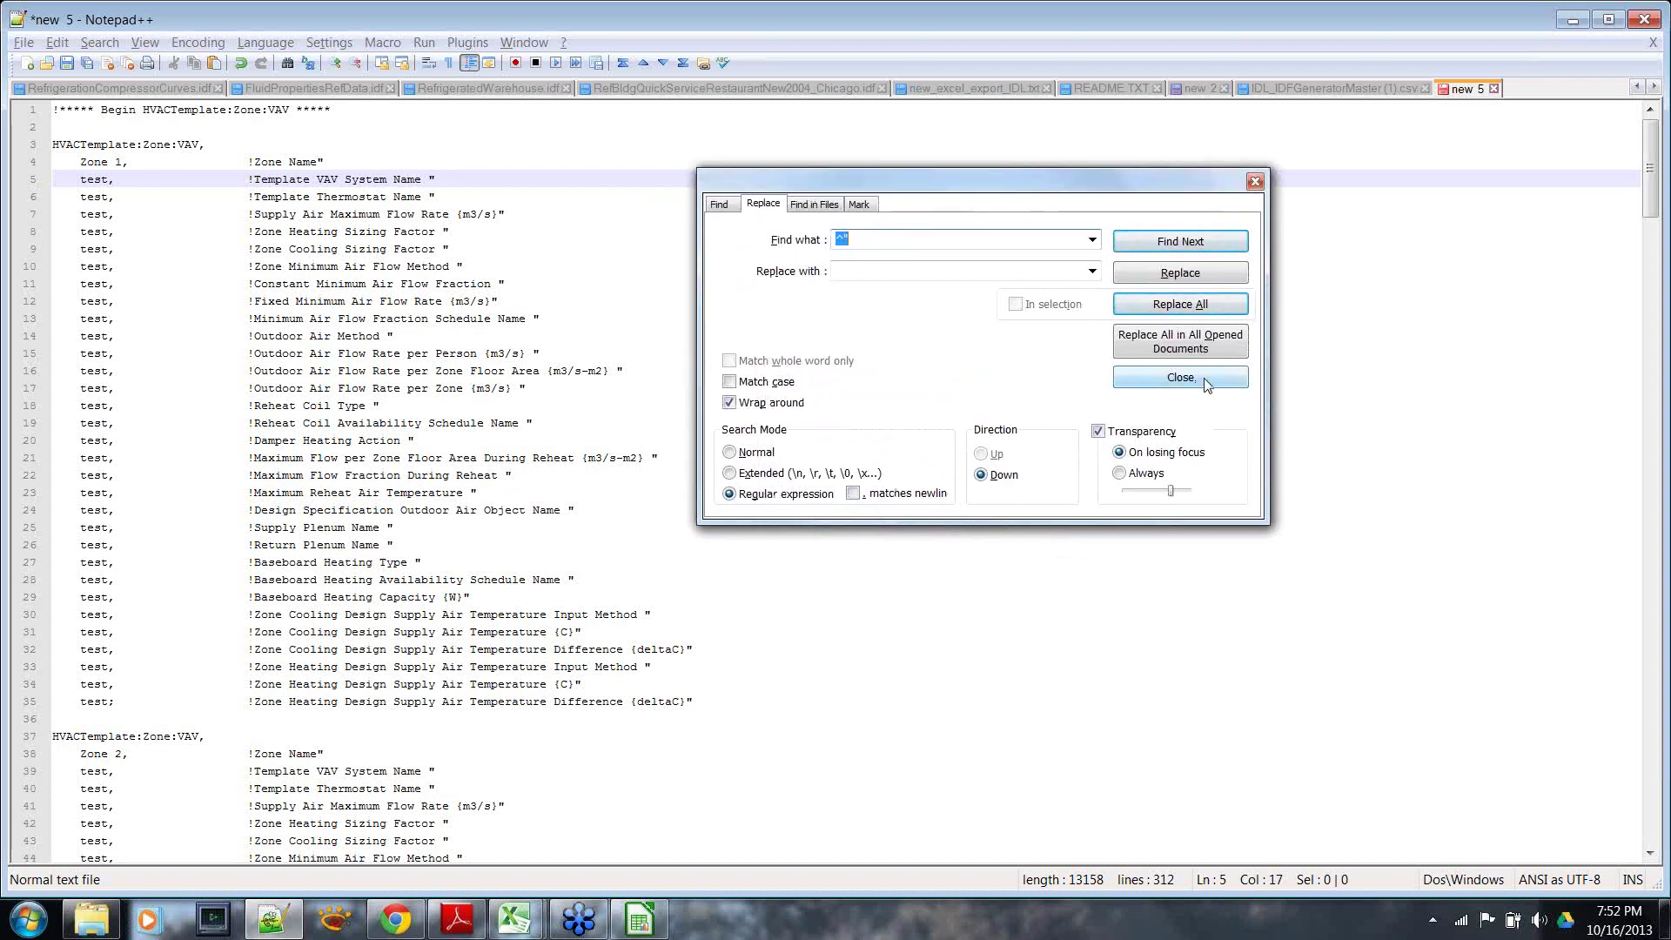
drag(1140, 174, 1110, 174)
click(1225, 183)
click(1184, 230)
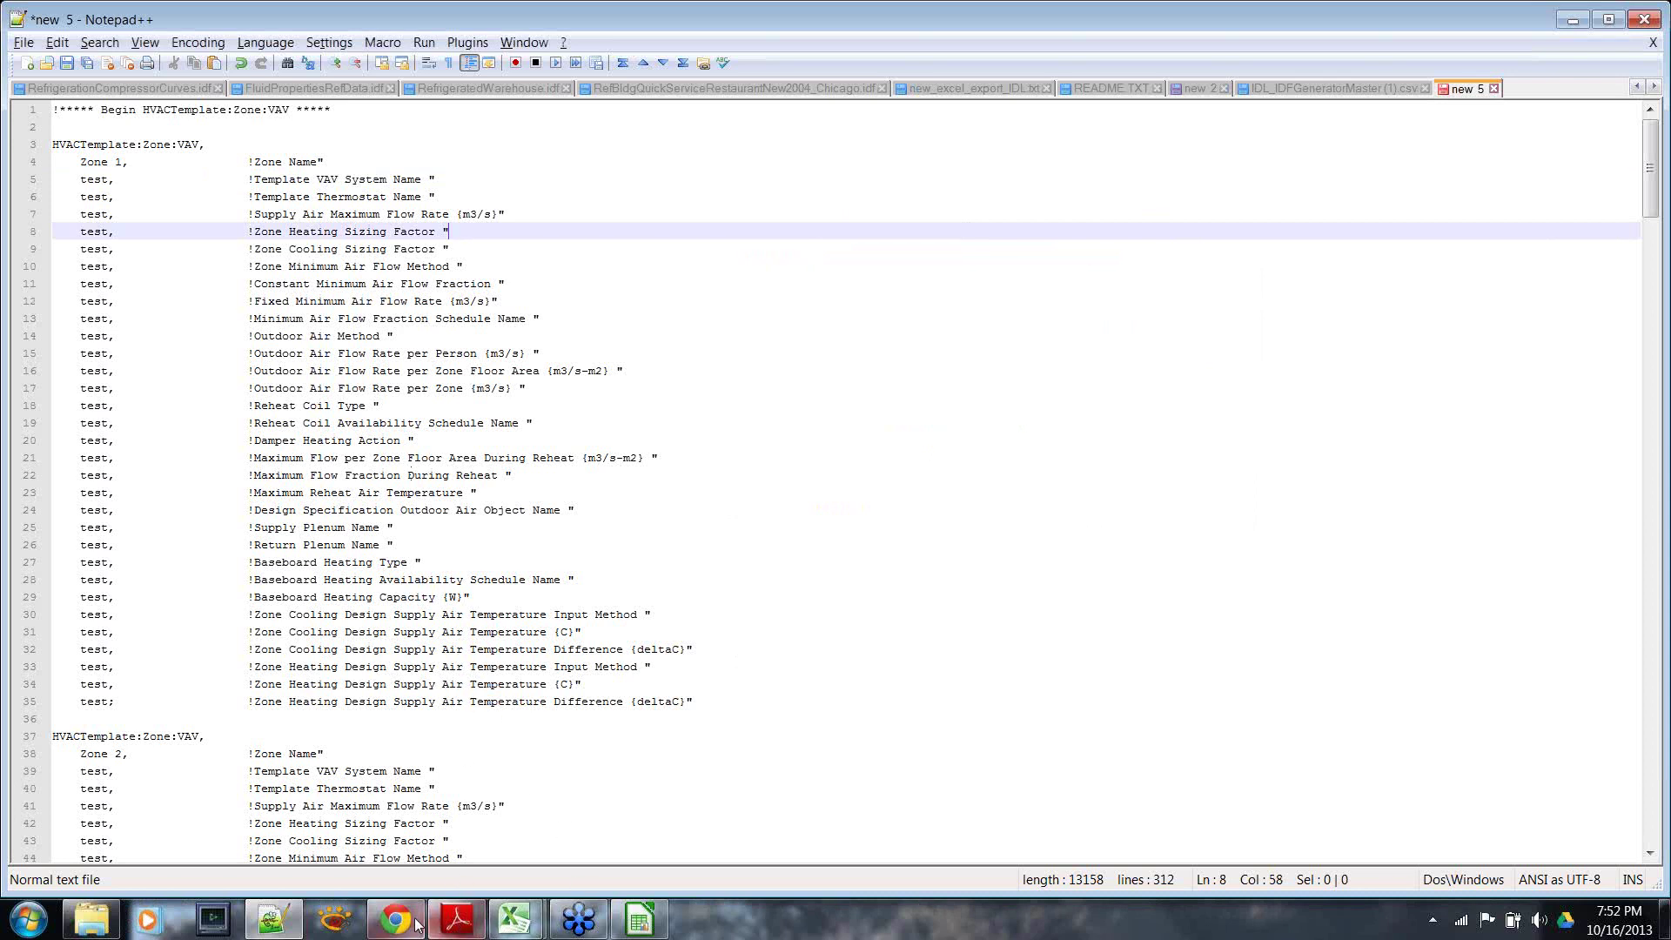
Switch back to LibreOffice Calc and reselect "VAV w Boilers, Water-Cooled Chillers, and Tower" as the system type on IDF_Template.
mouse_move(417, 924)
click(639, 918)
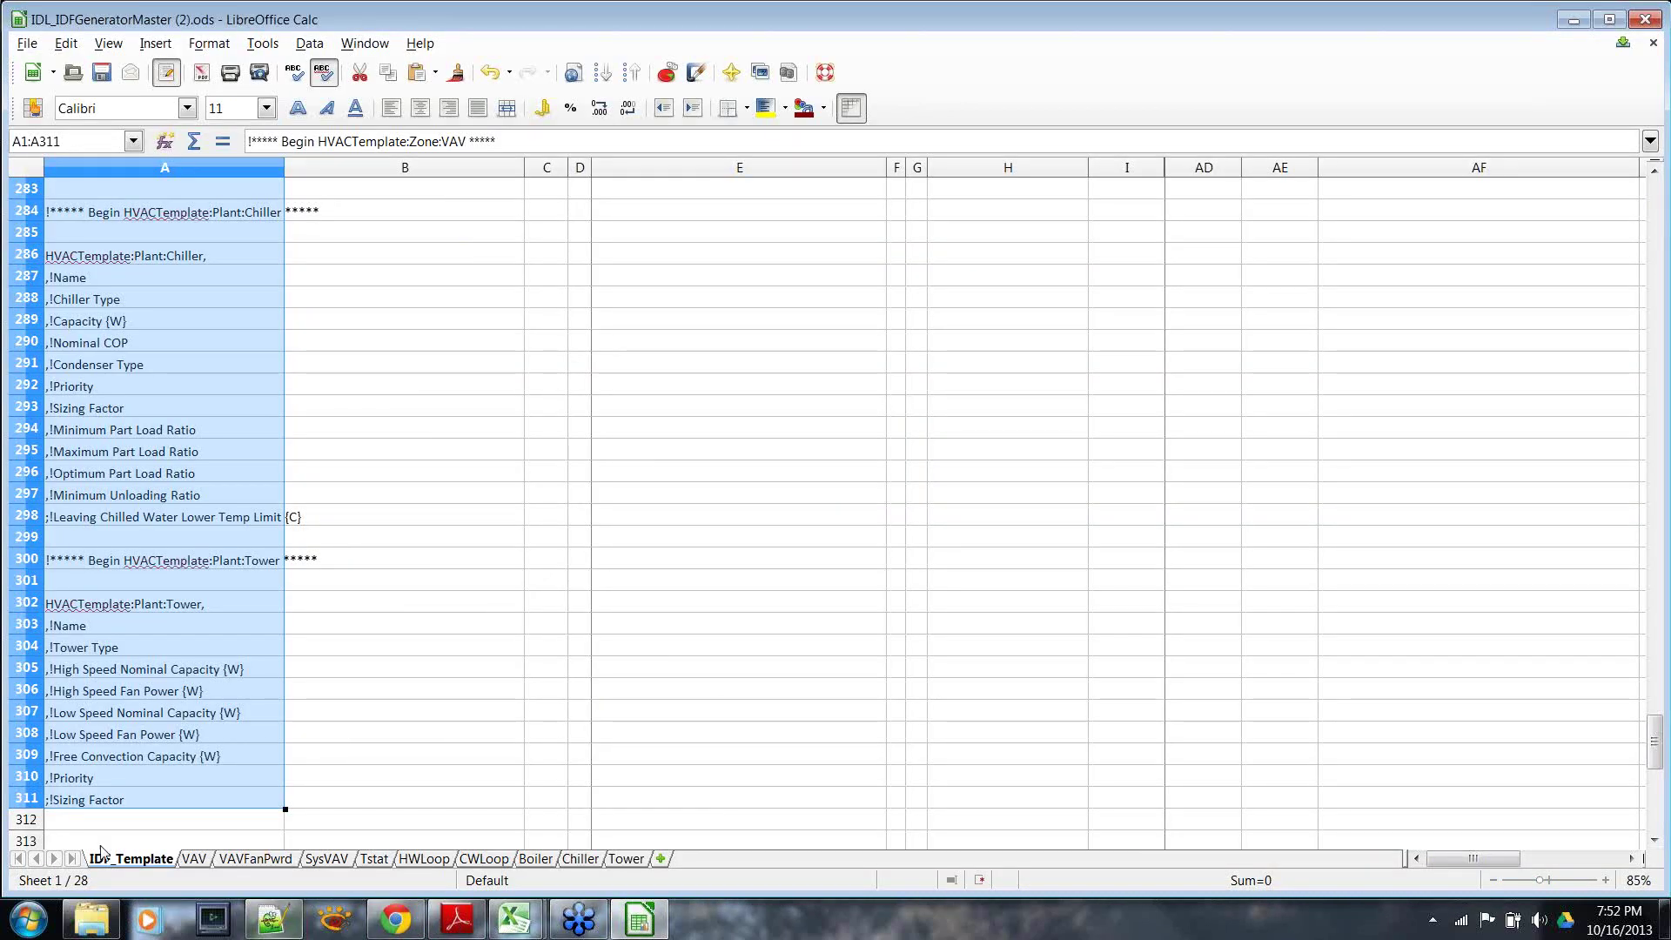
scroll(328, 705, up, 6)
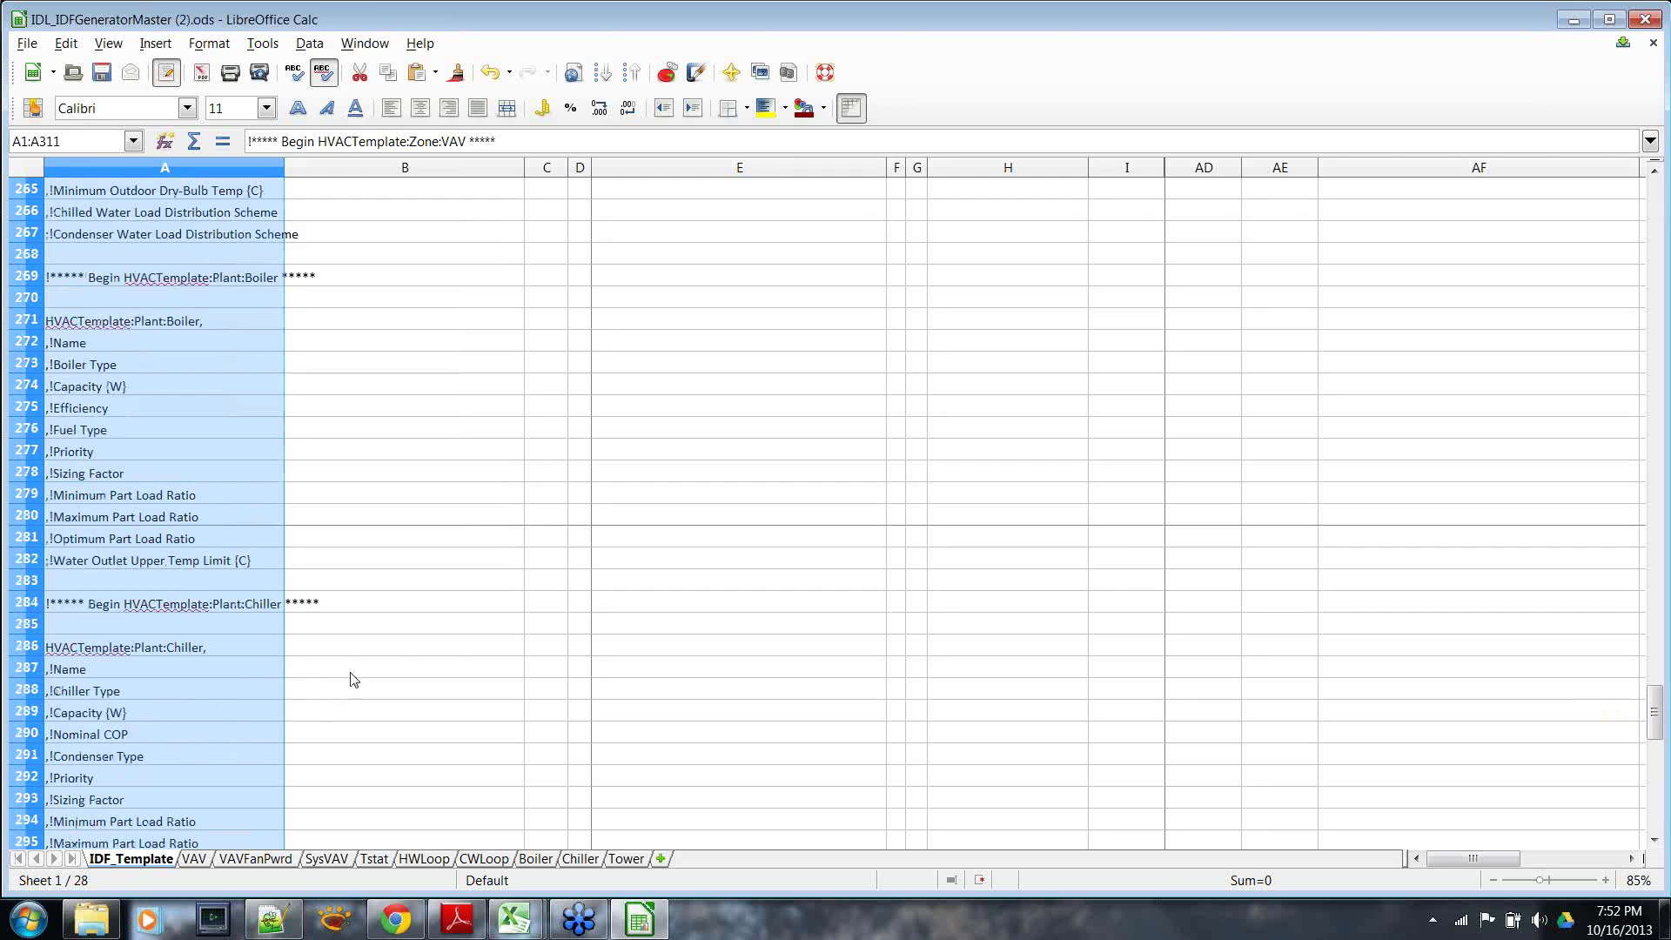
click(369, 659)
key(ctrl+Up)
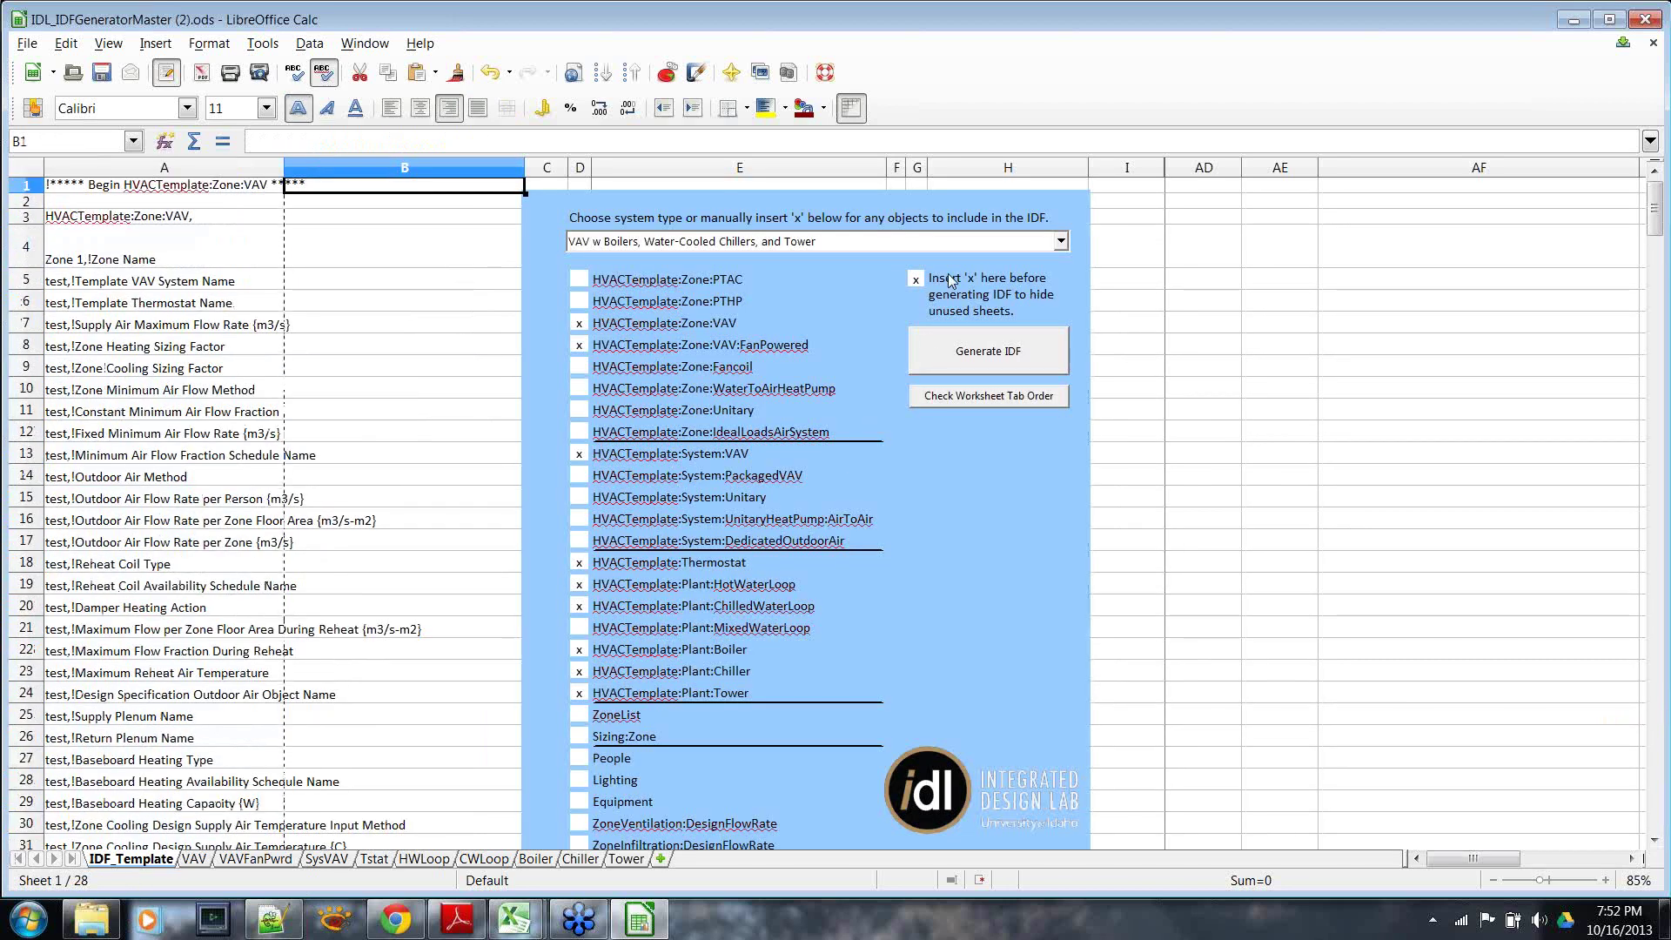
click(1061, 241)
click(1060, 243)
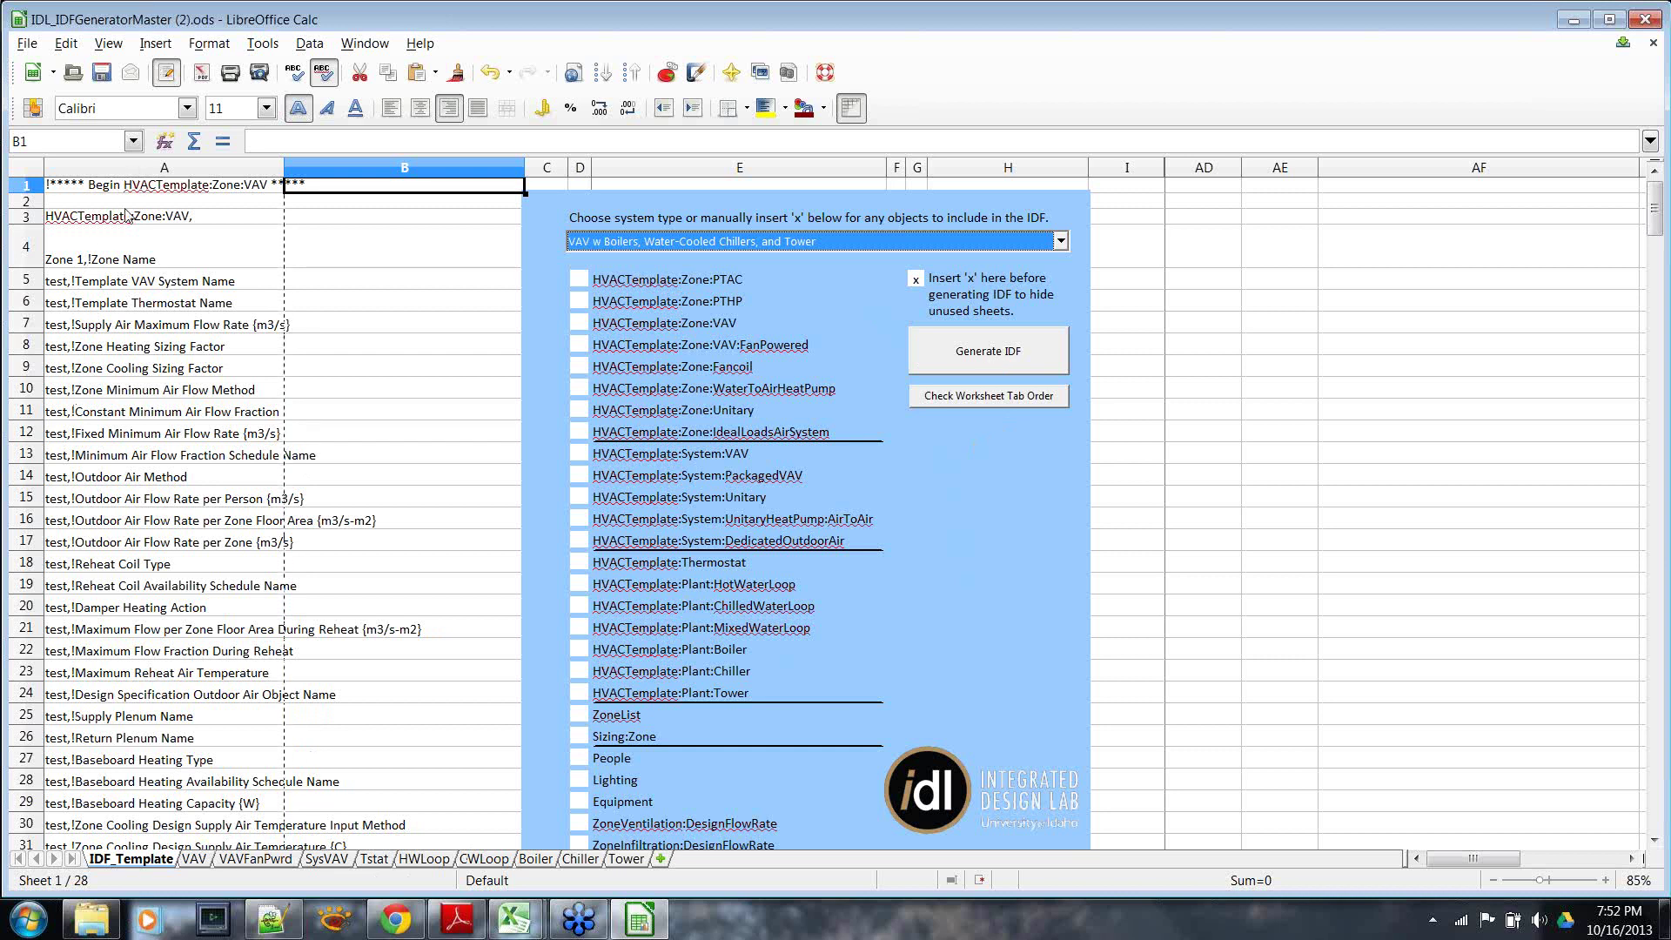
Look through the VAVFanPwrd, SysVAV, Tstat, HWLoop, CWLoop, Boiler, Chiller and Tower sheets and their input fields.
click(239, 860)
click(326, 860)
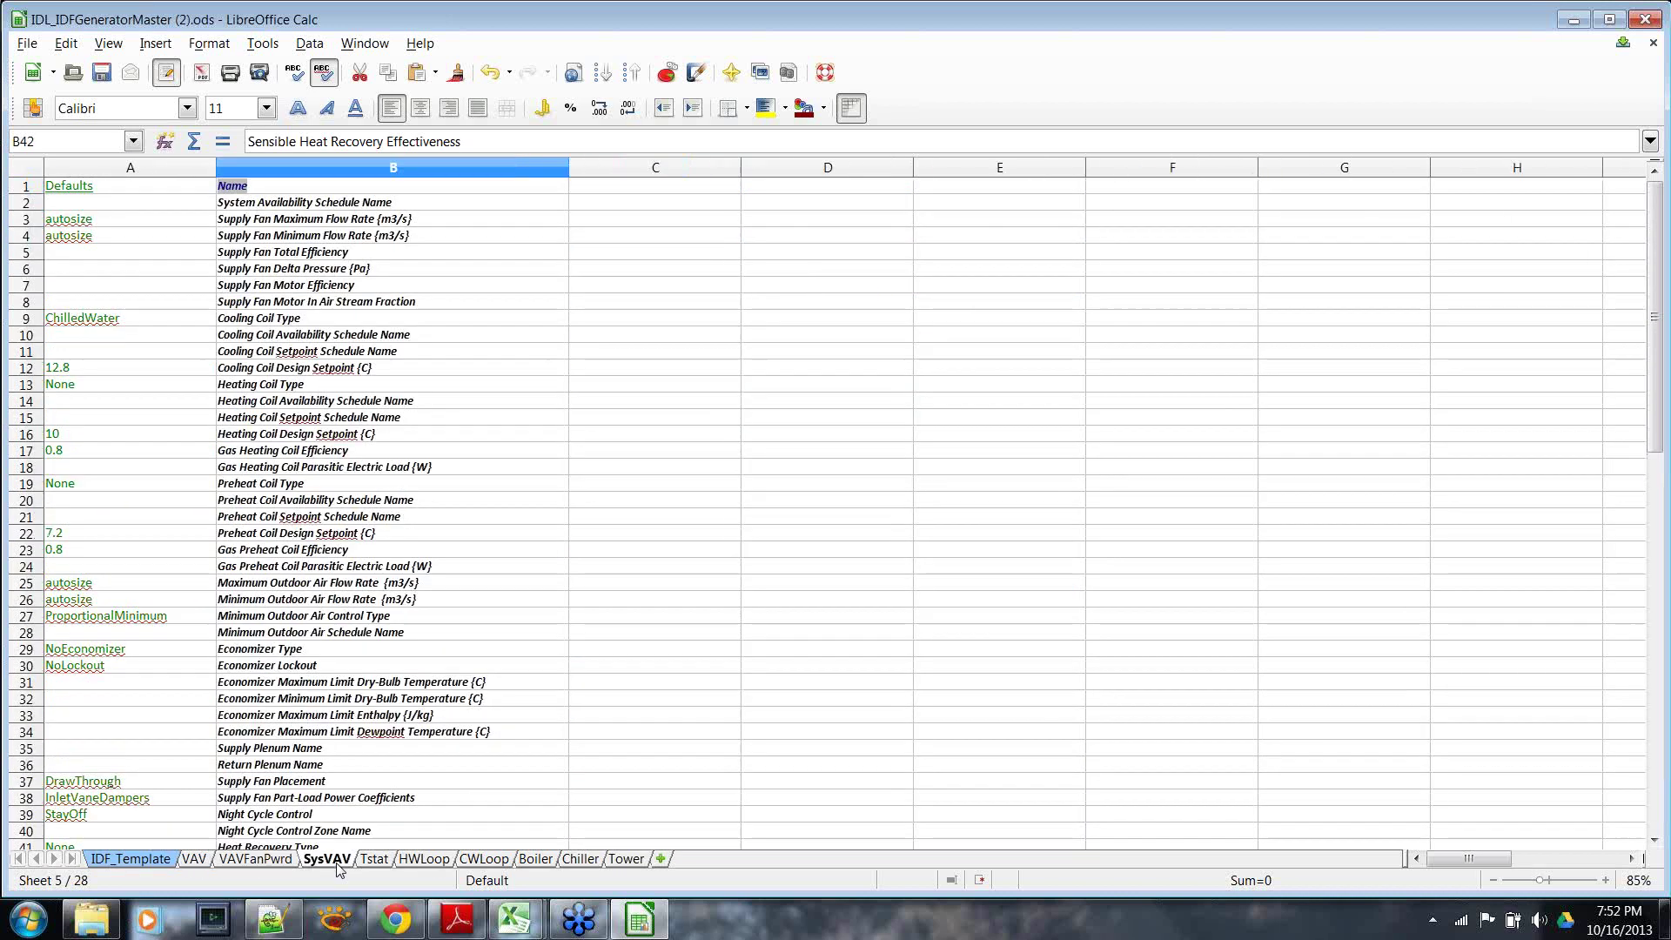
click(375, 862)
click(431, 862)
click(484, 862)
click(533, 862)
click(580, 859)
click(626, 860)
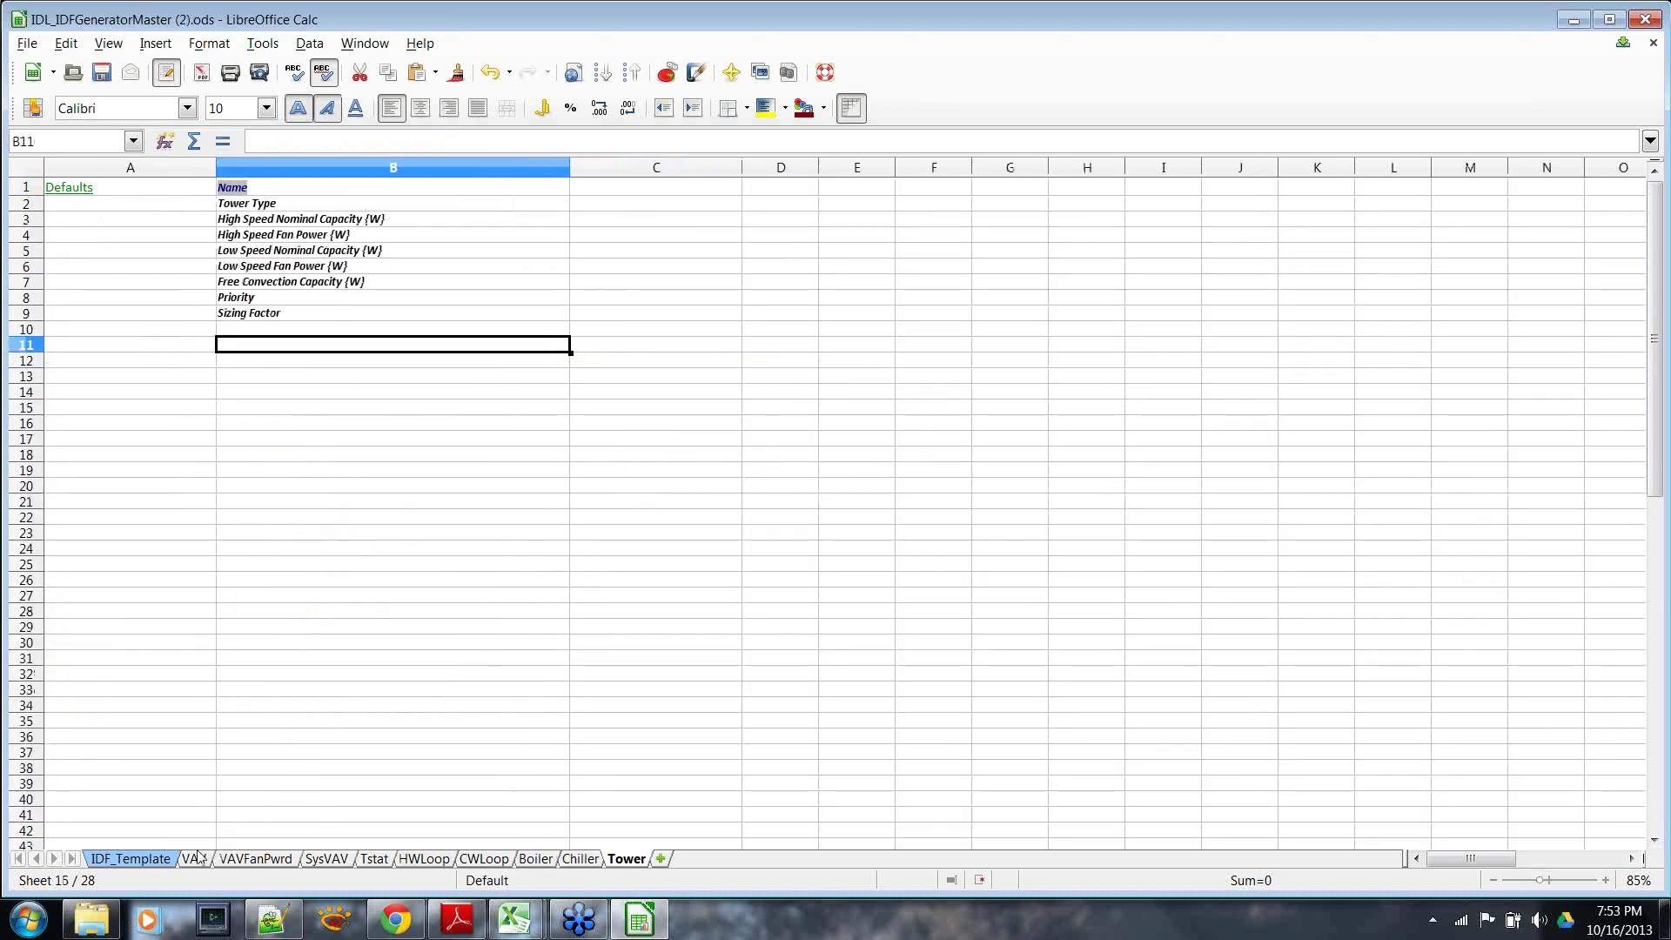
Return to the IDF_Template sheet and review the generated Zone 1 HVACTemplate:Zone:VAV text in column A.
click(150, 862)
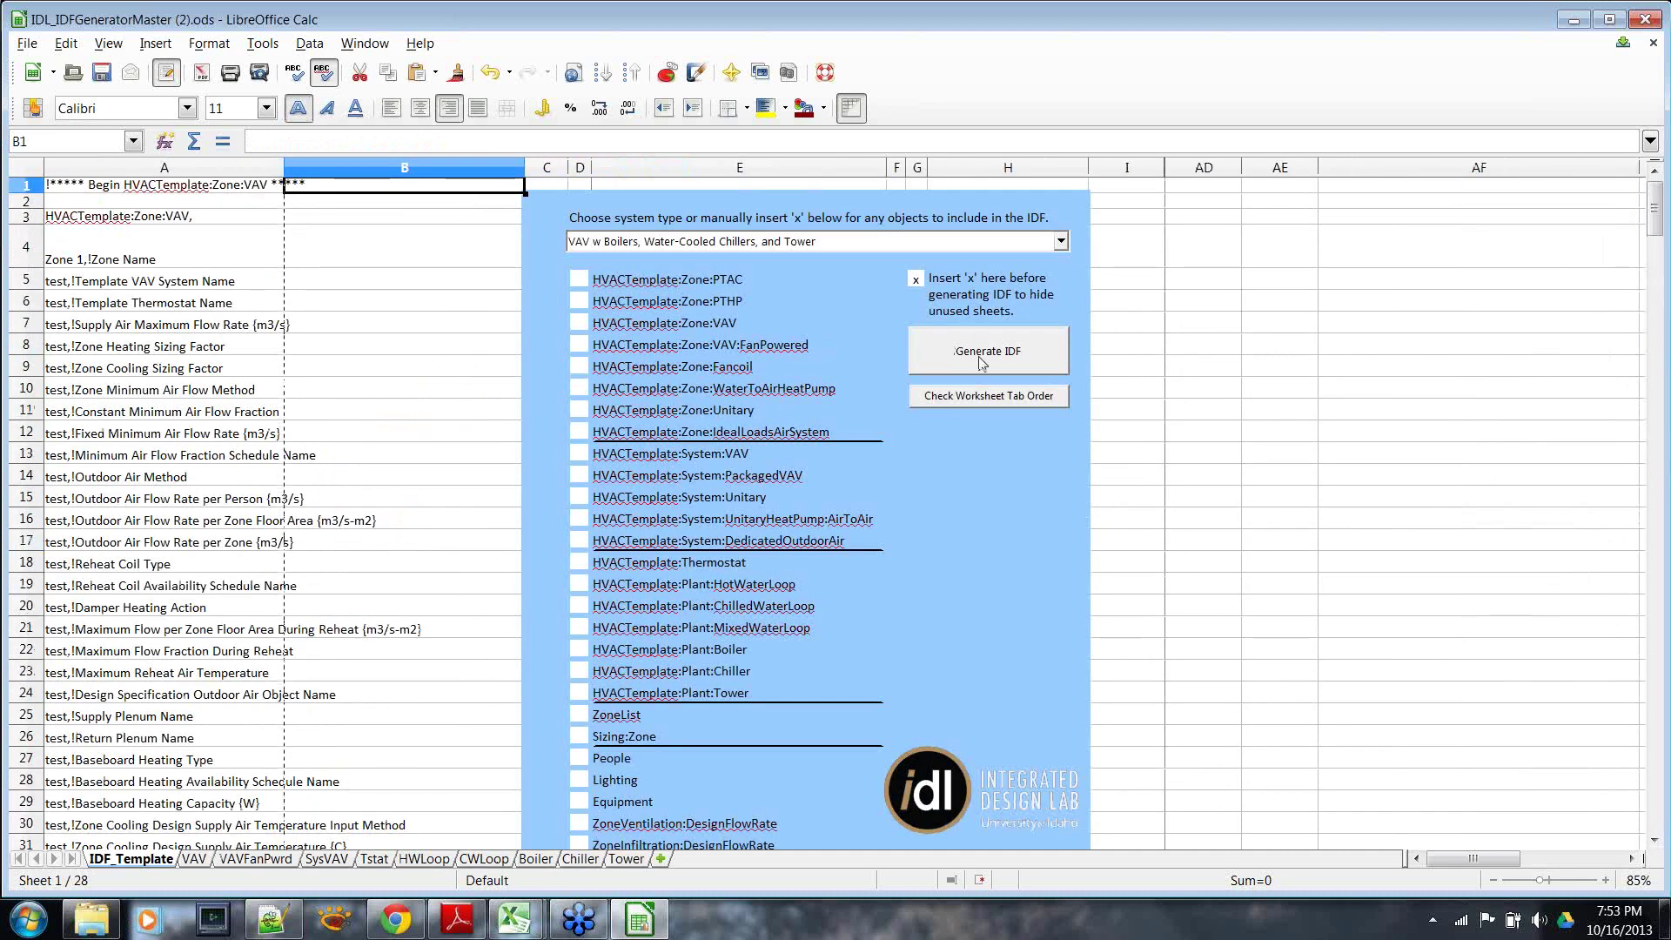
click(128, 187)
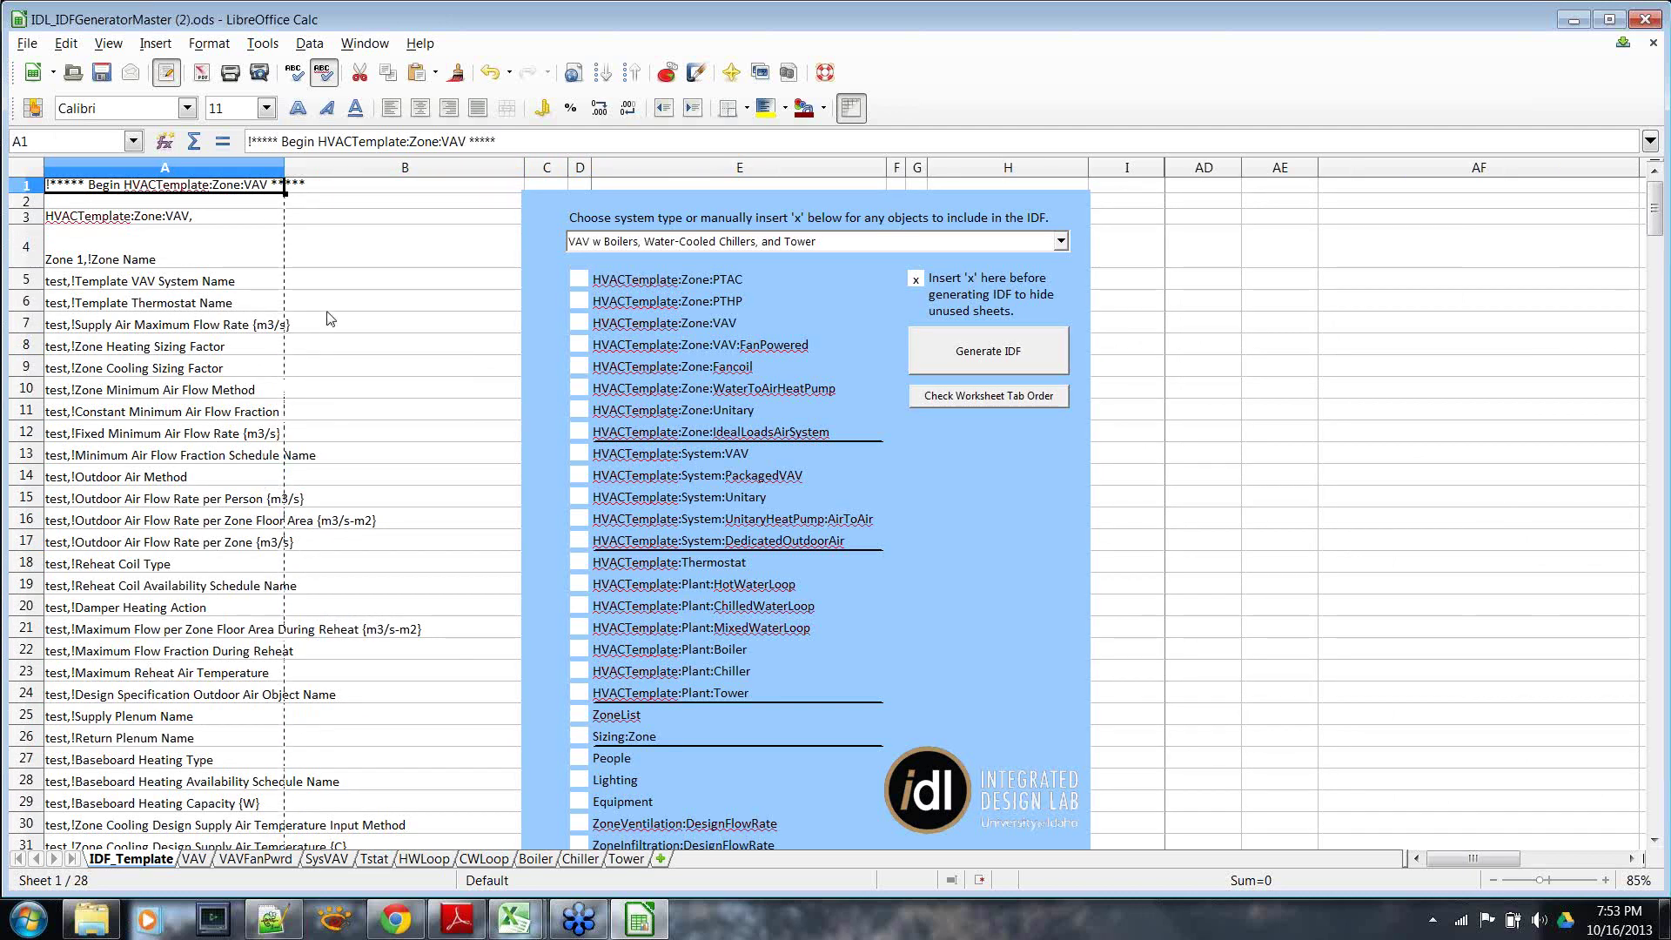
click(276, 310)
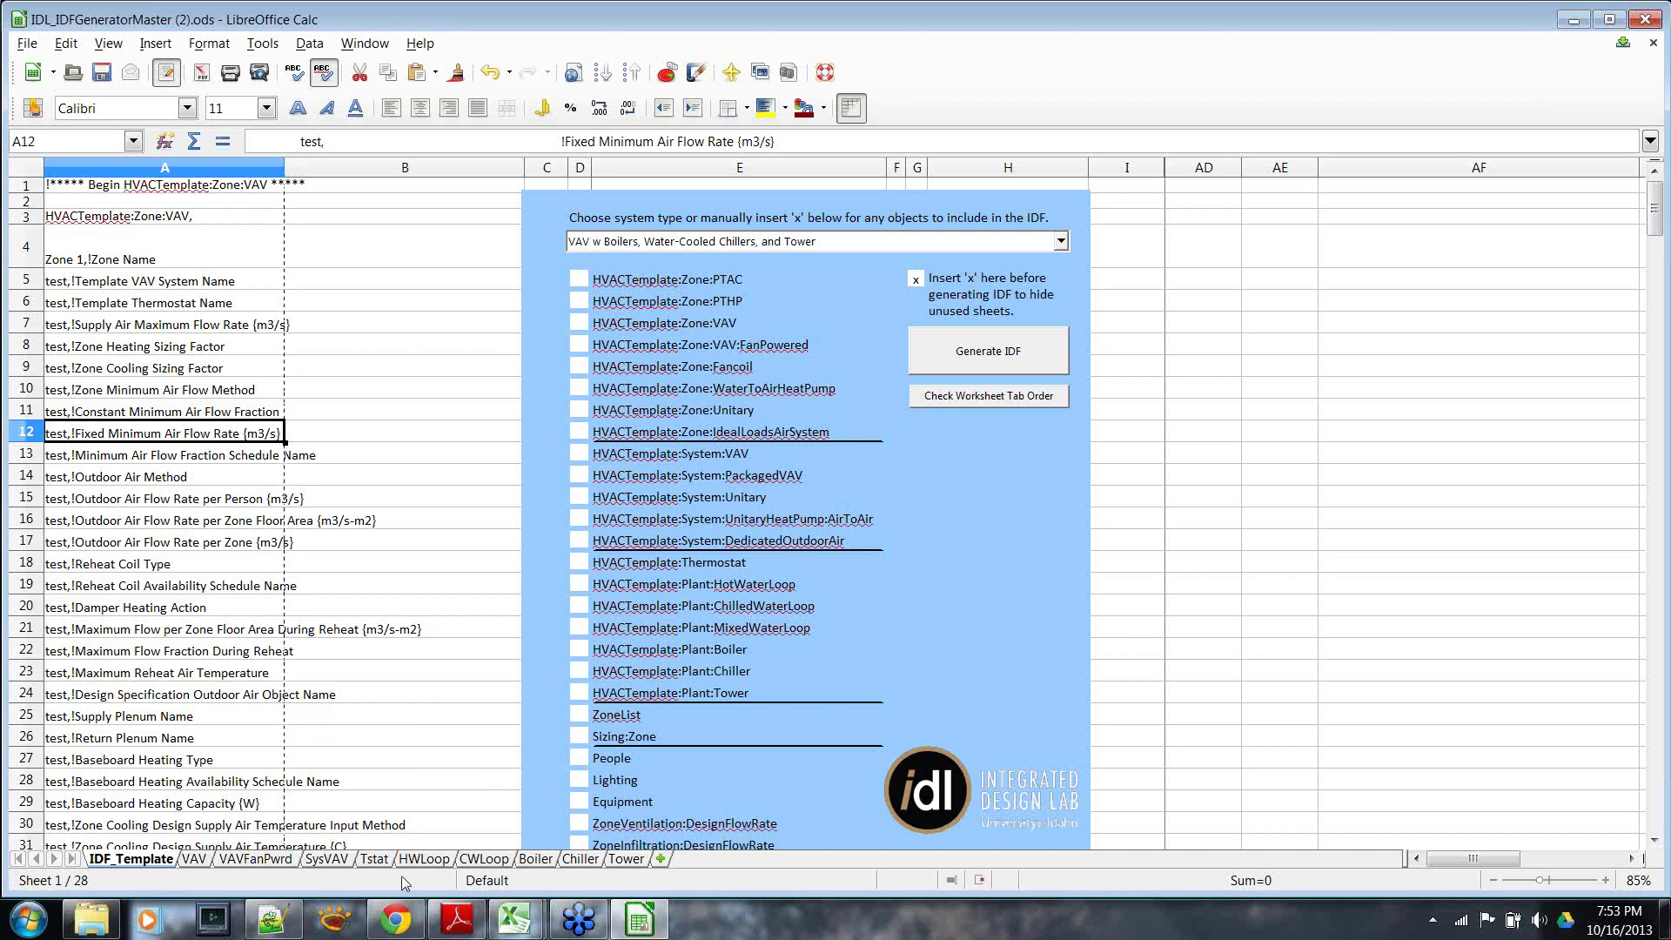
Switch to Chrome and read the UIIDL_HVAC Template Generator page's notes on Open Office and macro security.
click(408, 924)
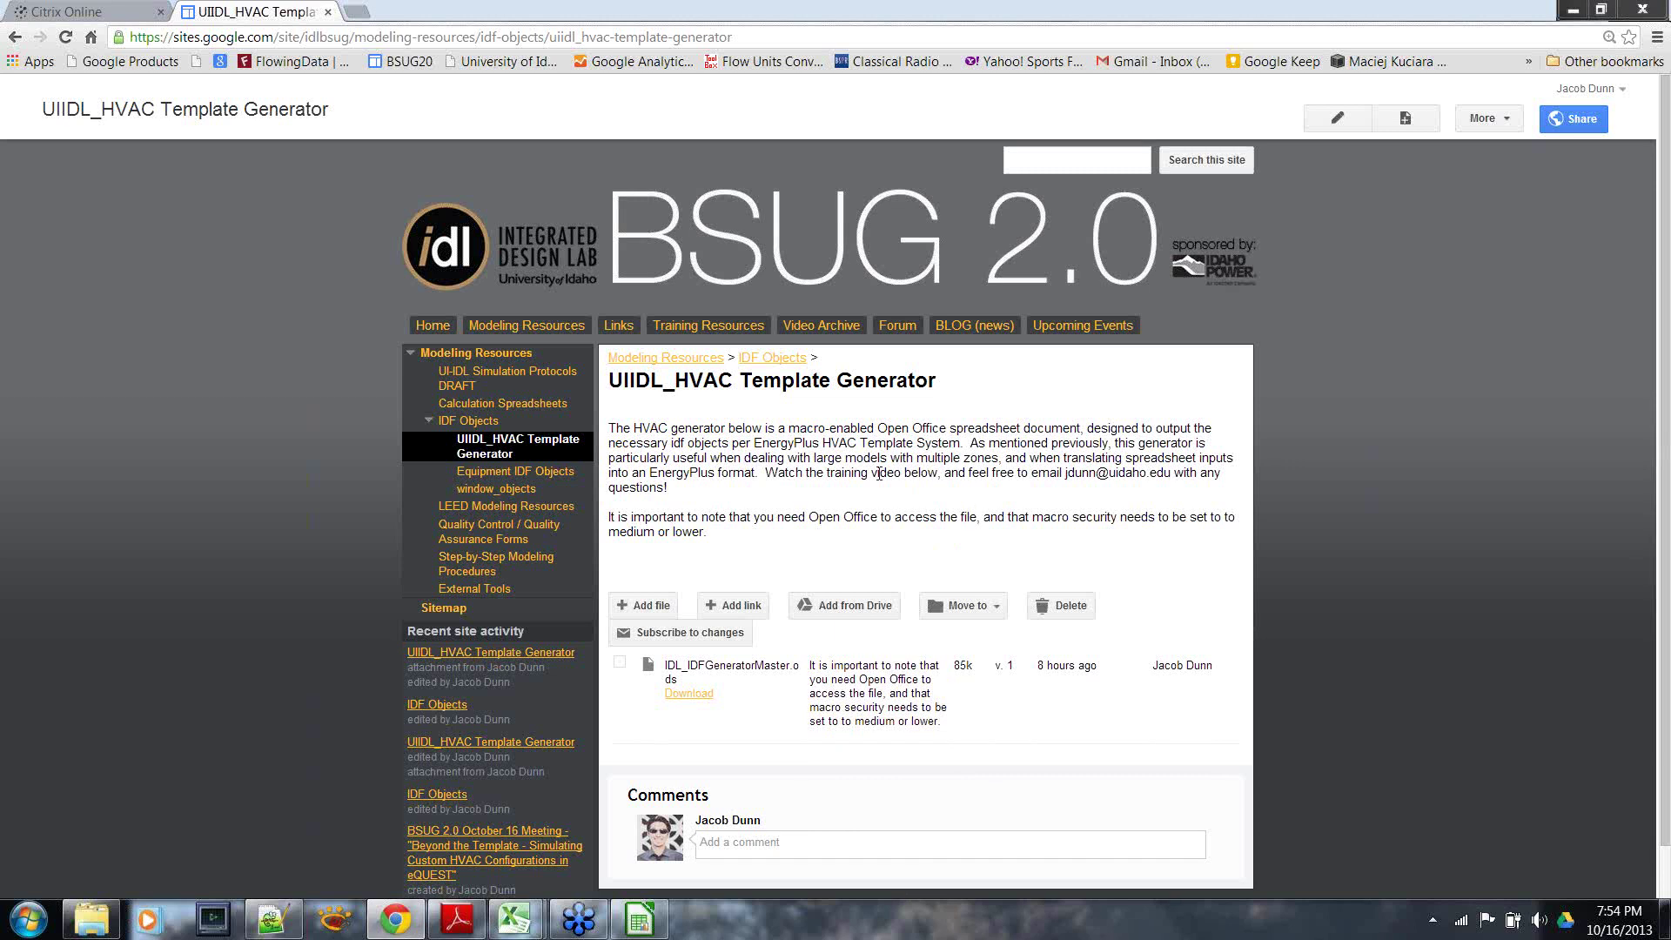
drag(738, 538, 623, 422)
click(722, 489)
drag(735, 536, 611, 427)
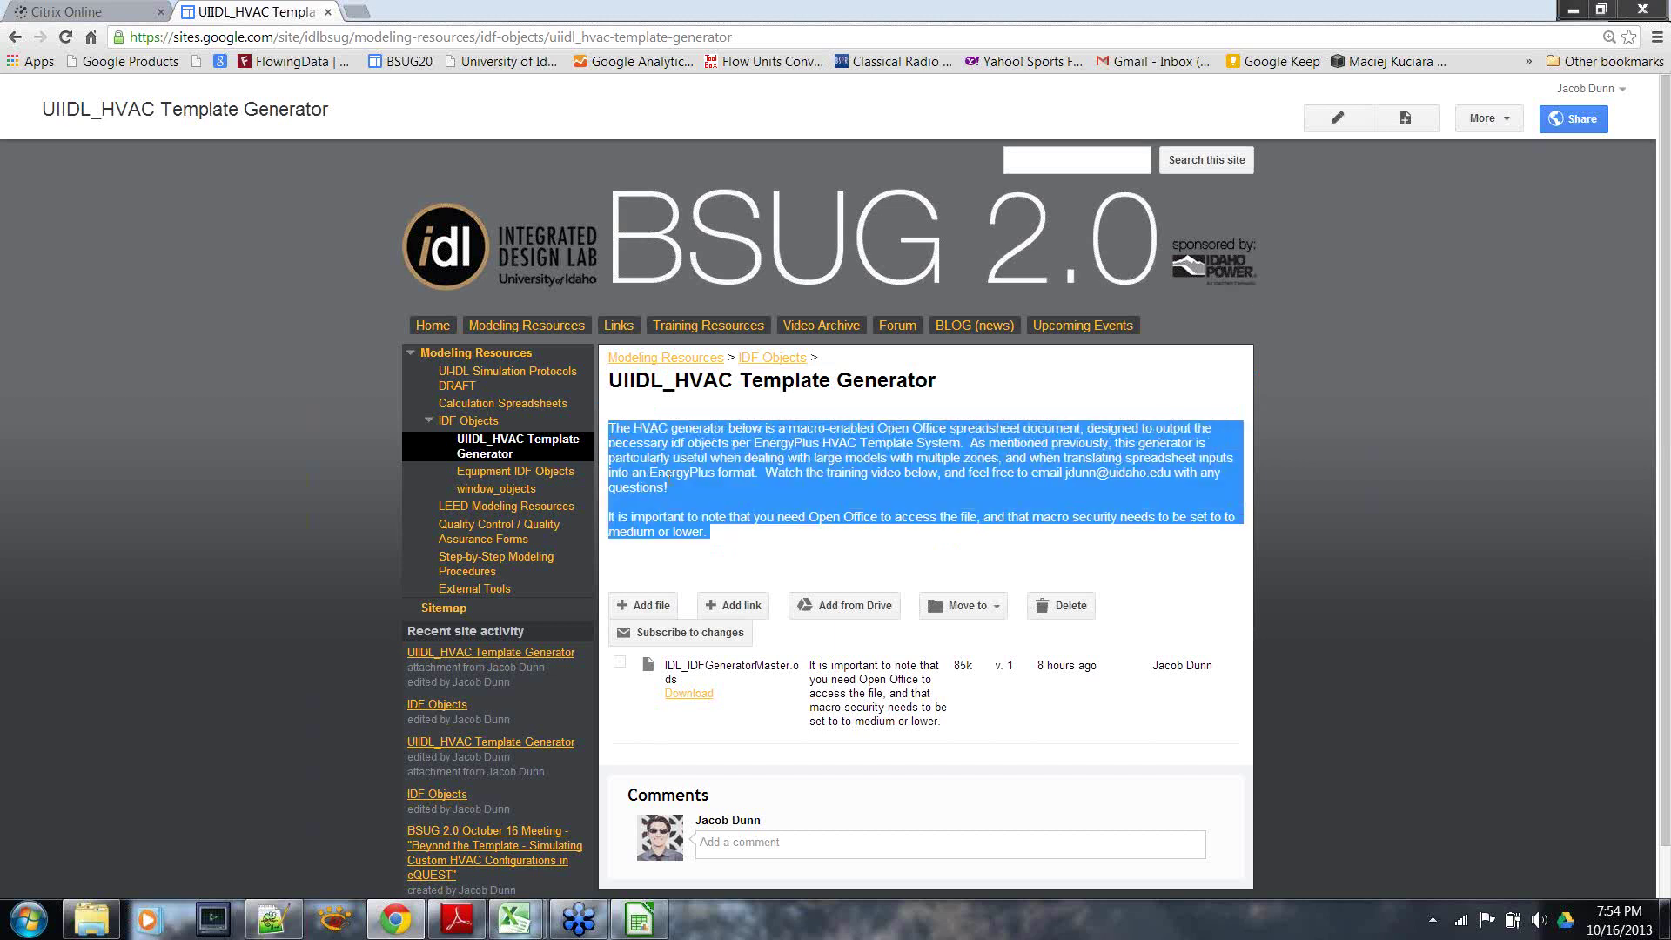
click(723, 512)
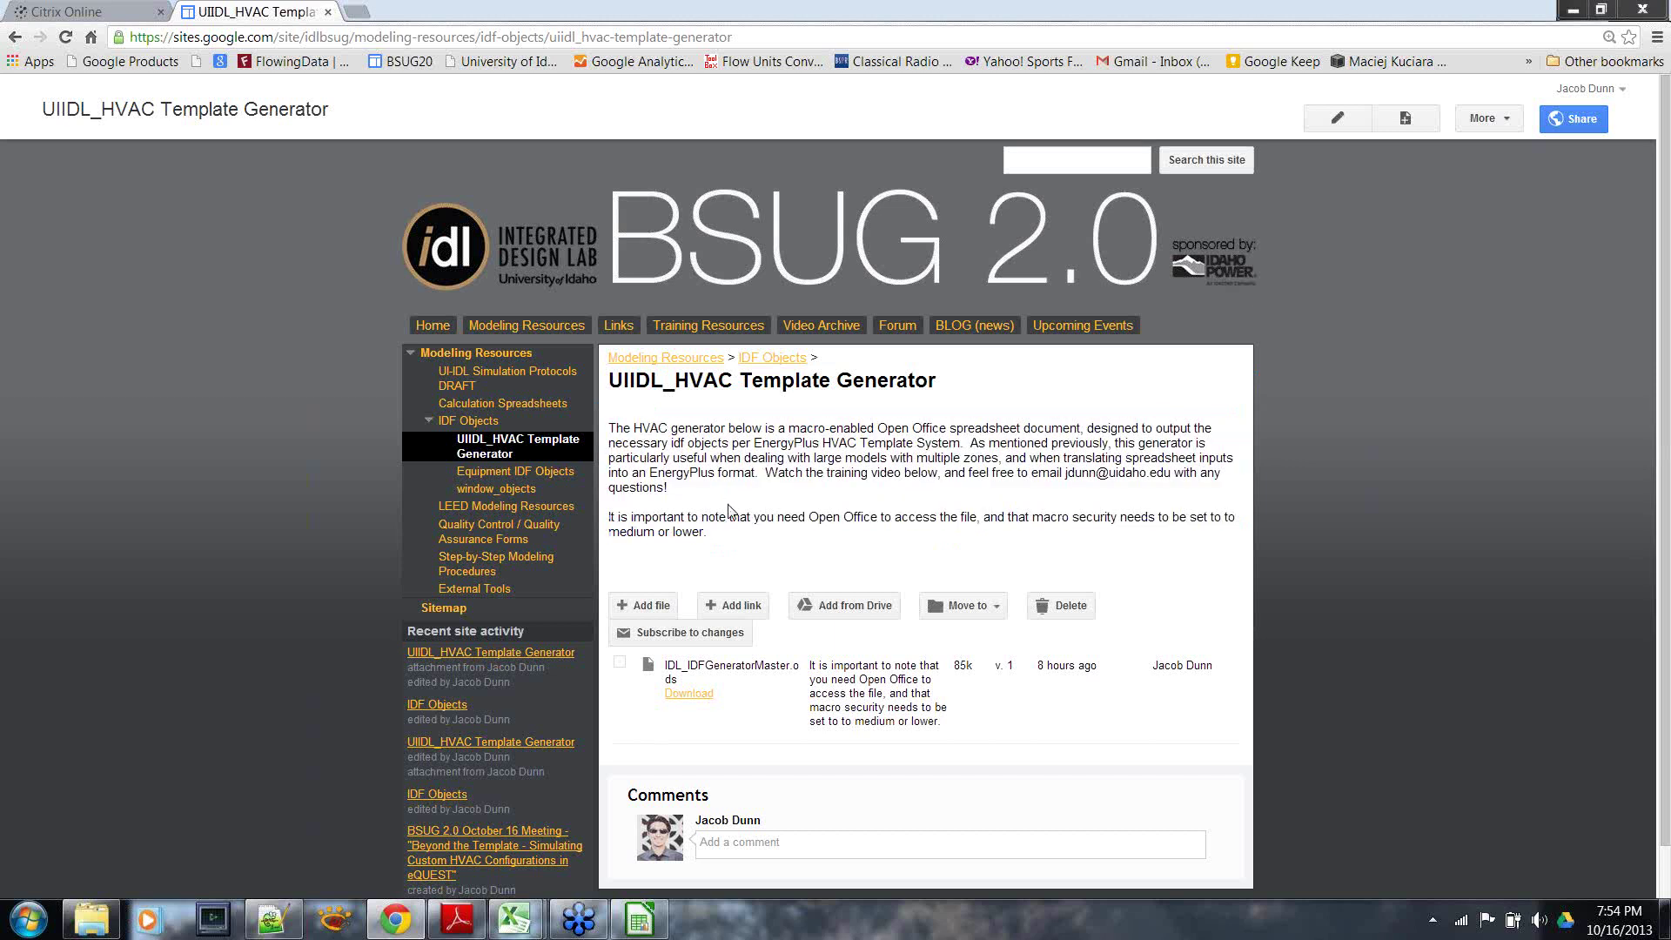